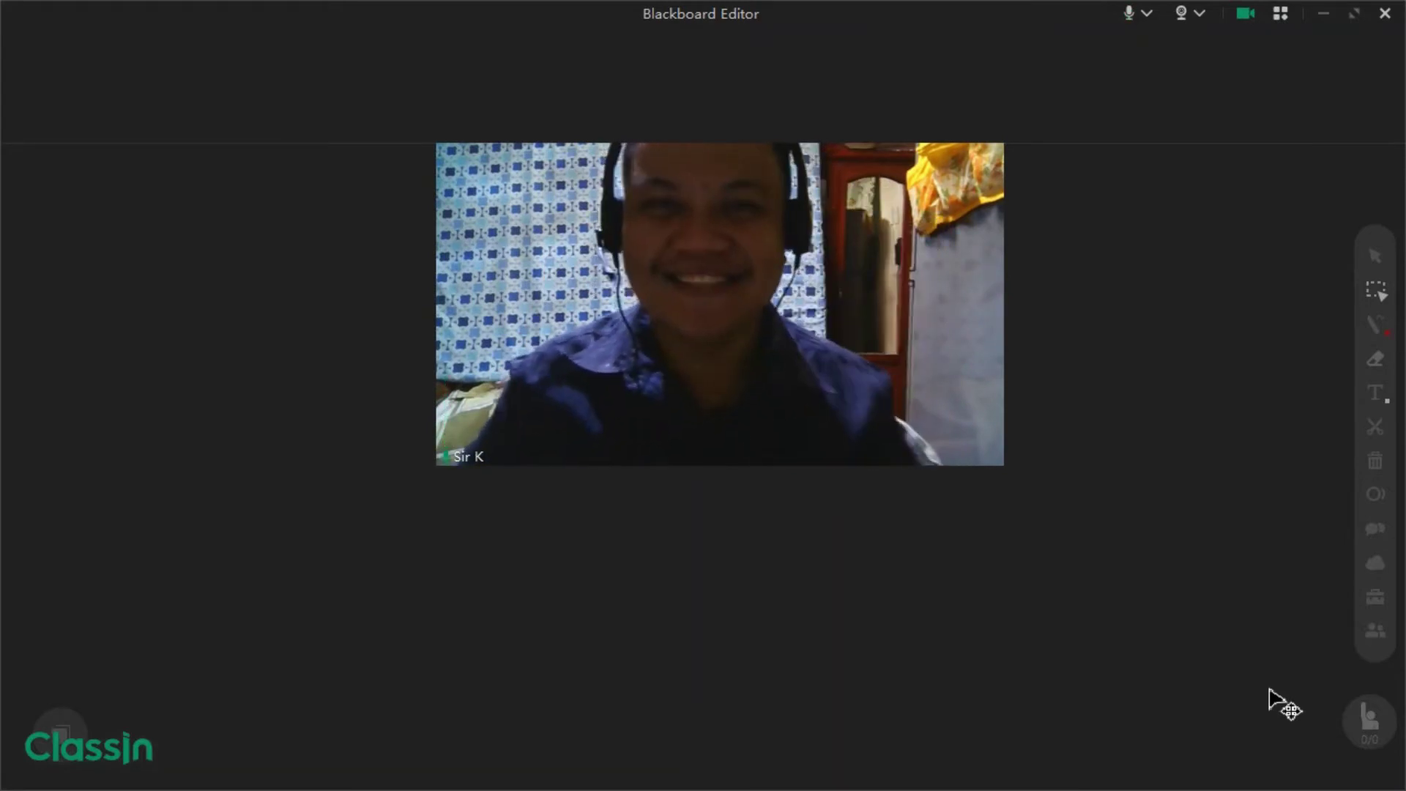
# Move the webcam tile from the board centre up into the top seat bar
pyautogui.moveTo(944, 320)
pyautogui.moveTo(945, 320); pyautogui.dragTo(894, 139)
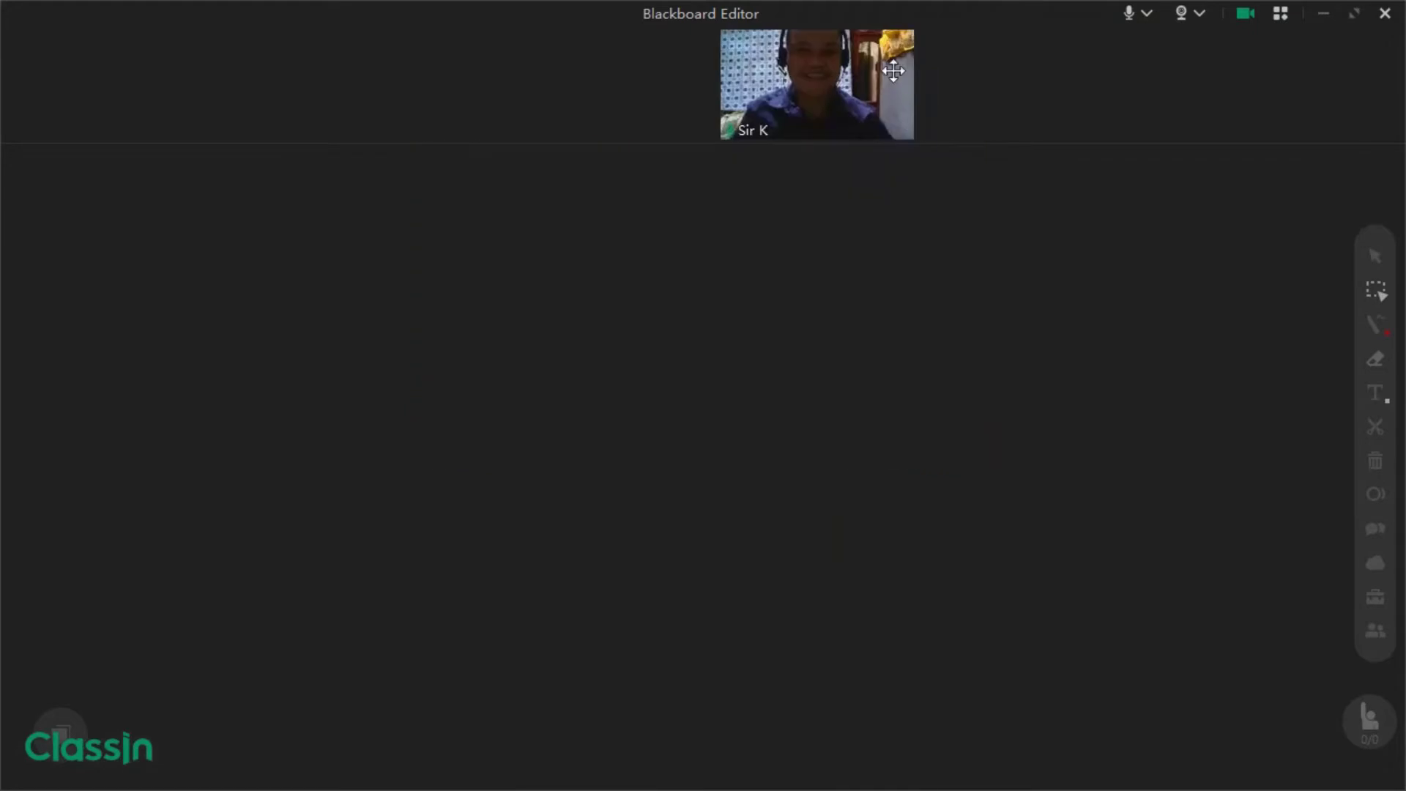
pyautogui.scroll(5, 1106, 402)
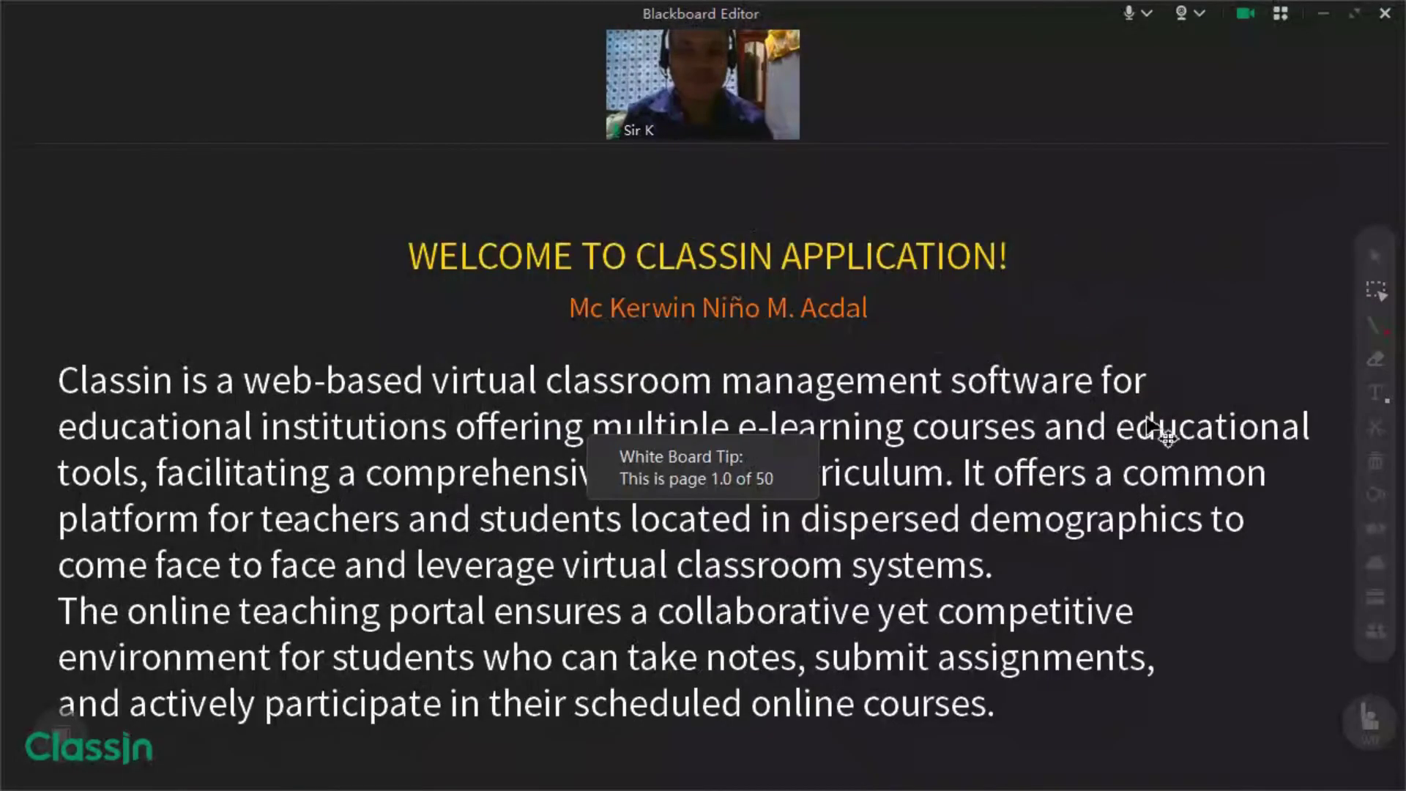
pyautogui.scroll(-1, 1218, 455)
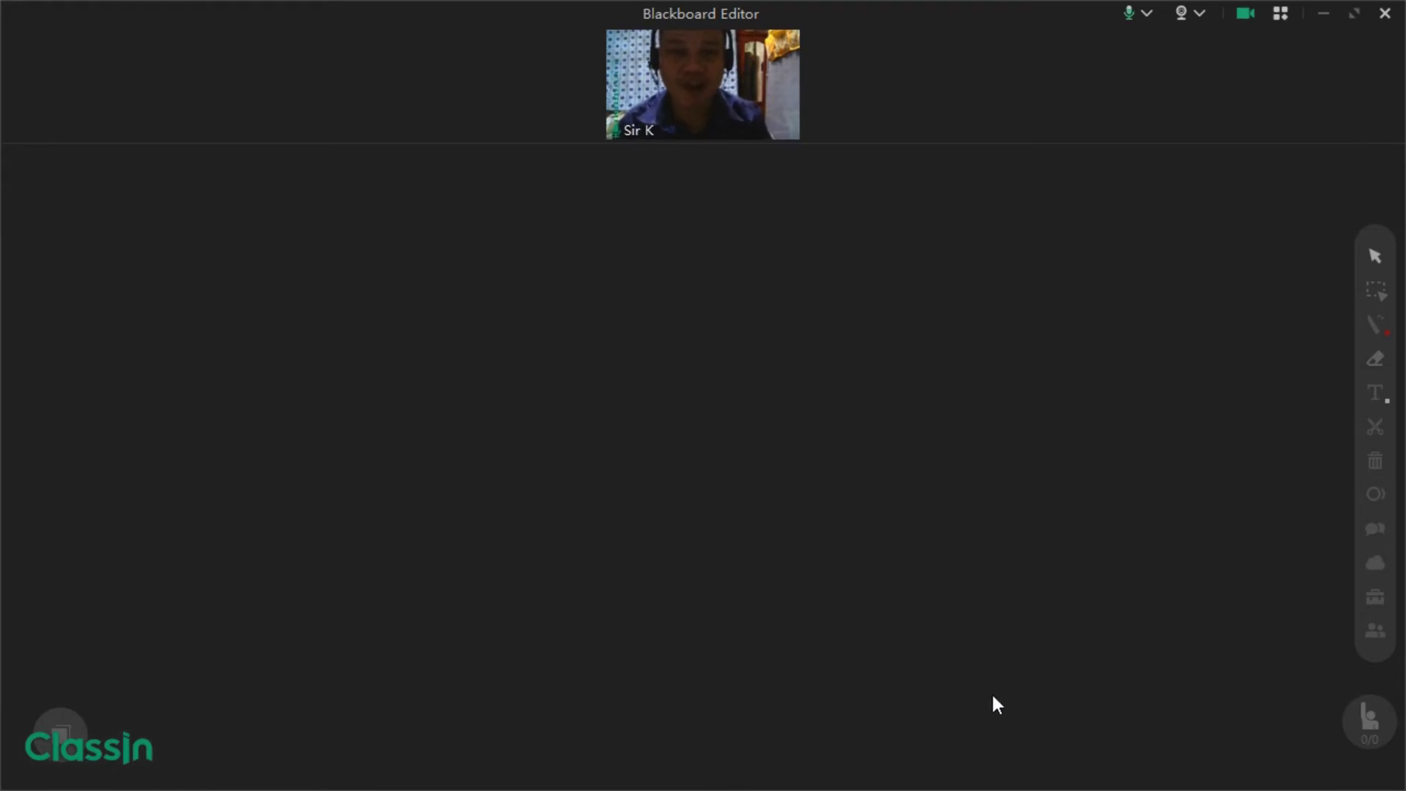
# On the ClassIn download page, circle Interactive Blackboards in yellow and the other five features in red
pyautogui.click(60, 737)
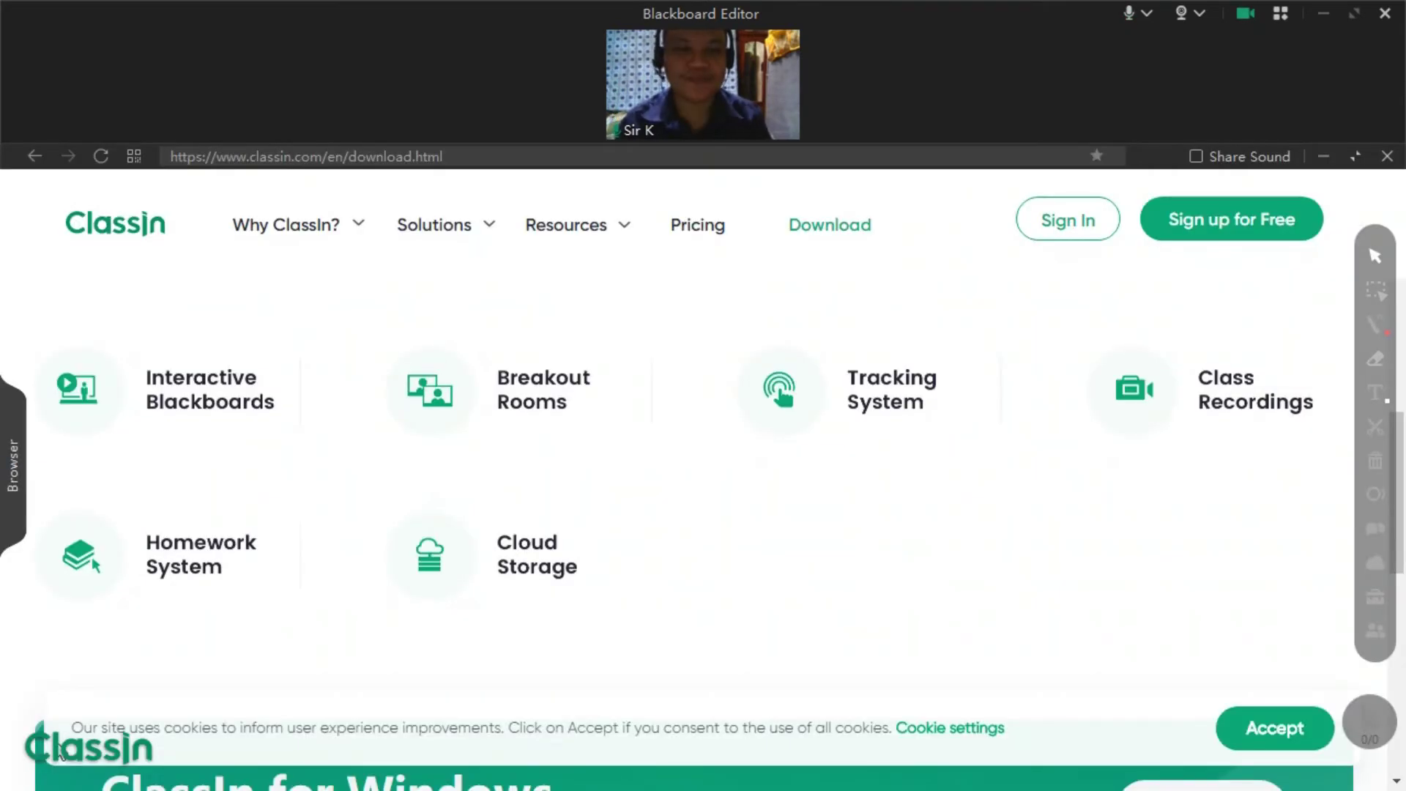
pyautogui.click(1381, 334)
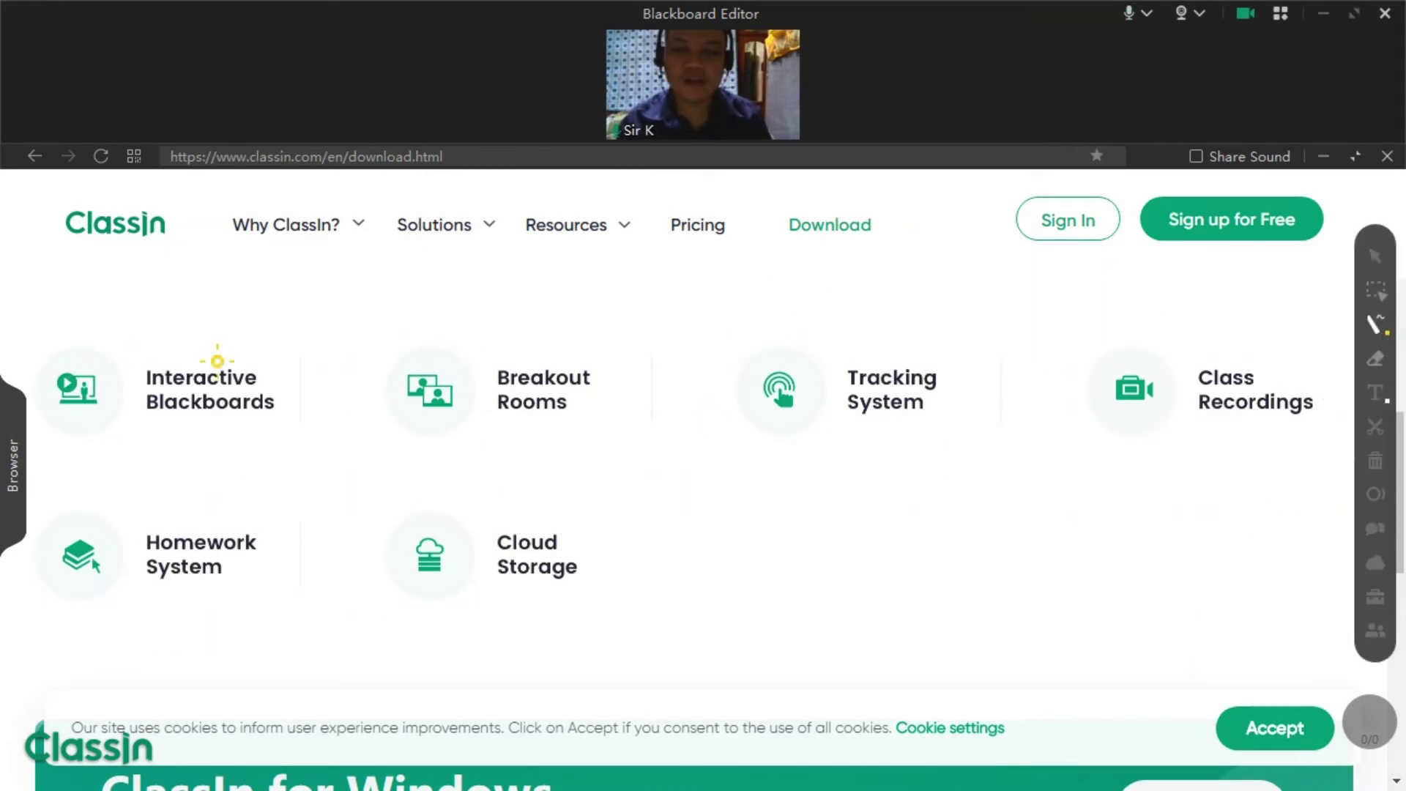
pyautogui.moveTo(269, 350)
pyautogui.mouseDown()
pyautogui.moveTo(102, 377)
pyautogui.moveTo(242, 452)
pyautogui.moveTo(304, 421)
pyautogui.moveTo(292, 356)
pyautogui.moveTo(264, 341)
pyautogui.mouseUp()
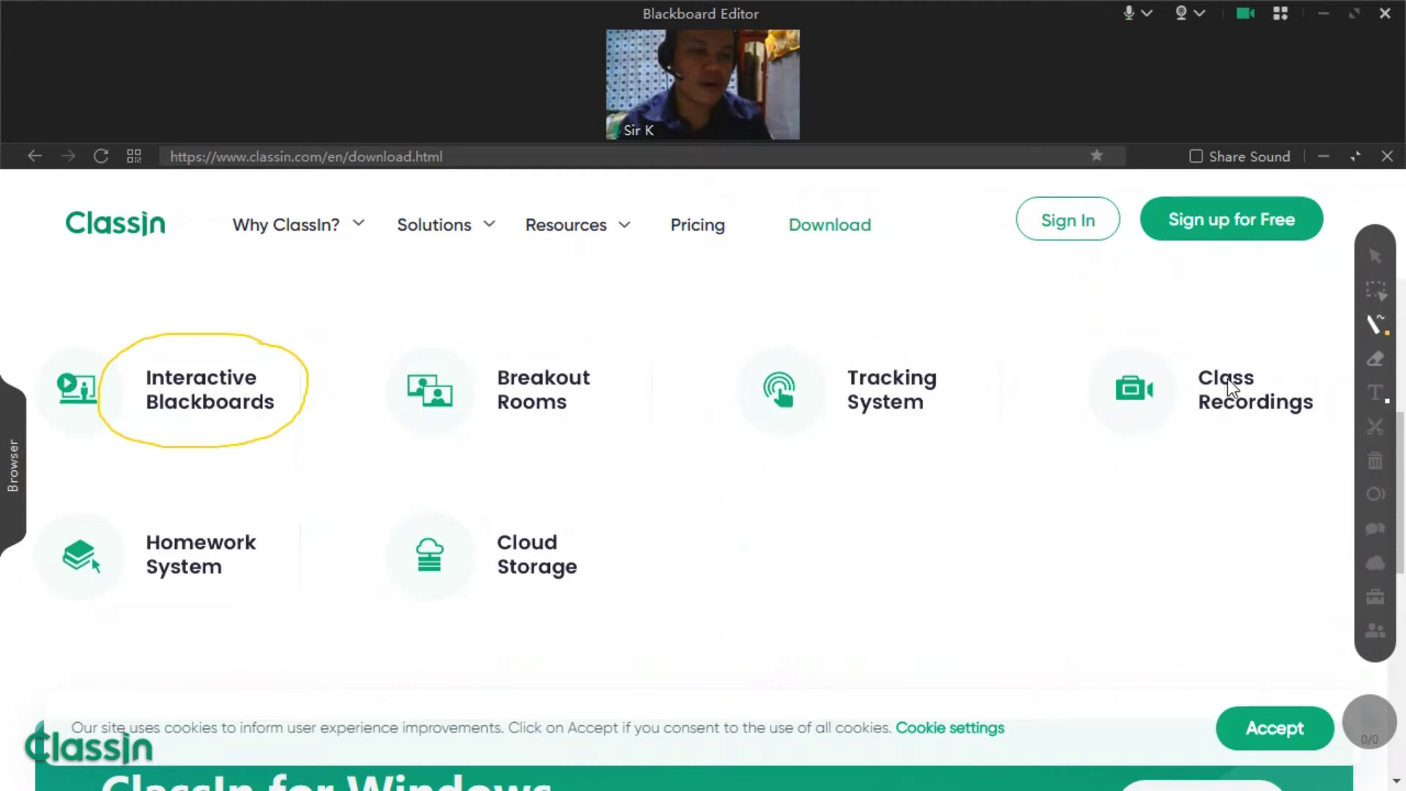
pyautogui.moveTo(629, 337)
pyautogui.mouseDown()
pyautogui.moveTo(512, 308)
pyautogui.moveTo(393, 397)
pyautogui.moveTo(583, 462)
pyautogui.moveTo(615, 357)
pyautogui.mouseUp()
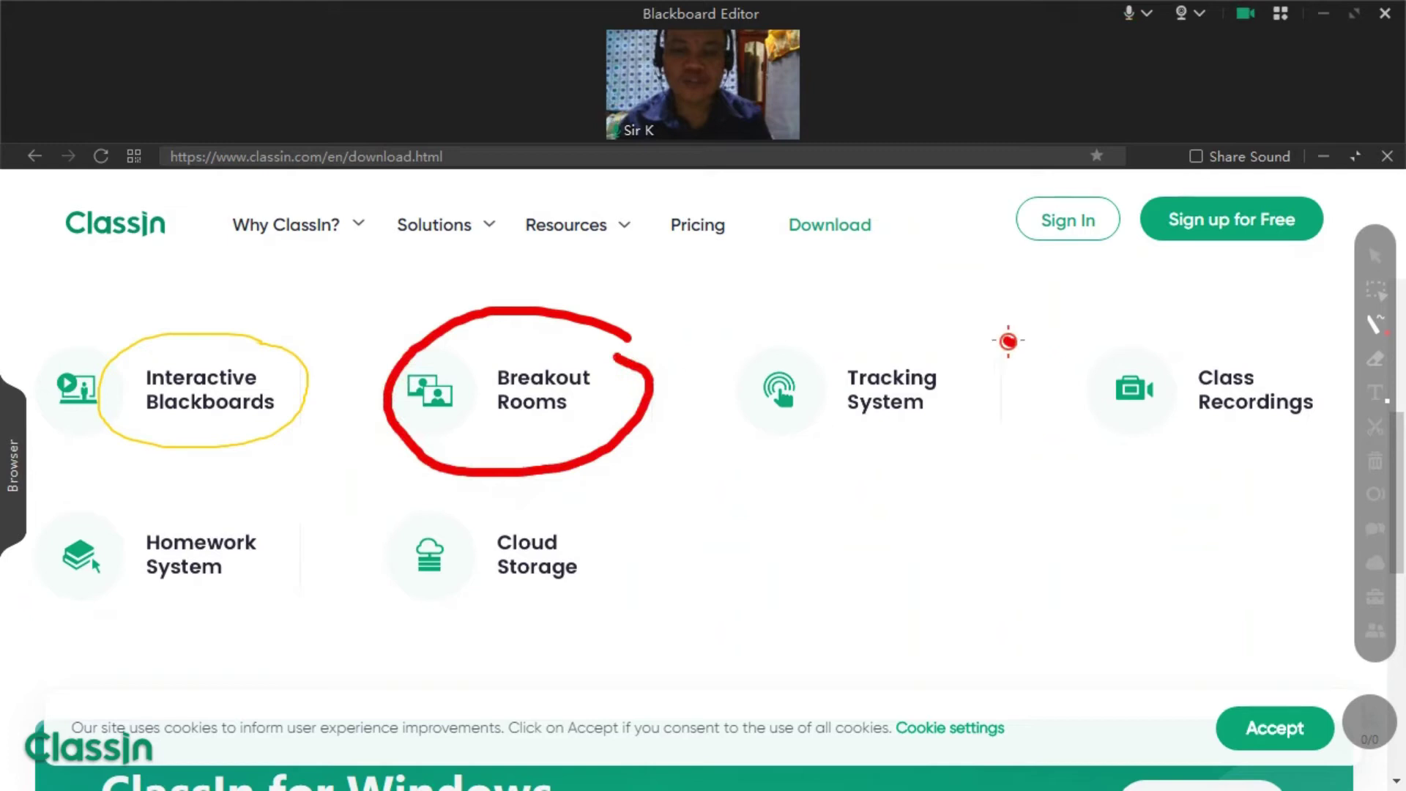
pyautogui.moveTo(1014, 341)
pyautogui.mouseDown()
pyautogui.moveTo(754, 361)
pyautogui.moveTo(838, 461)
pyautogui.moveTo(1008, 355)
pyautogui.moveTo(1000, 340)
pyautogui.mouseUp()
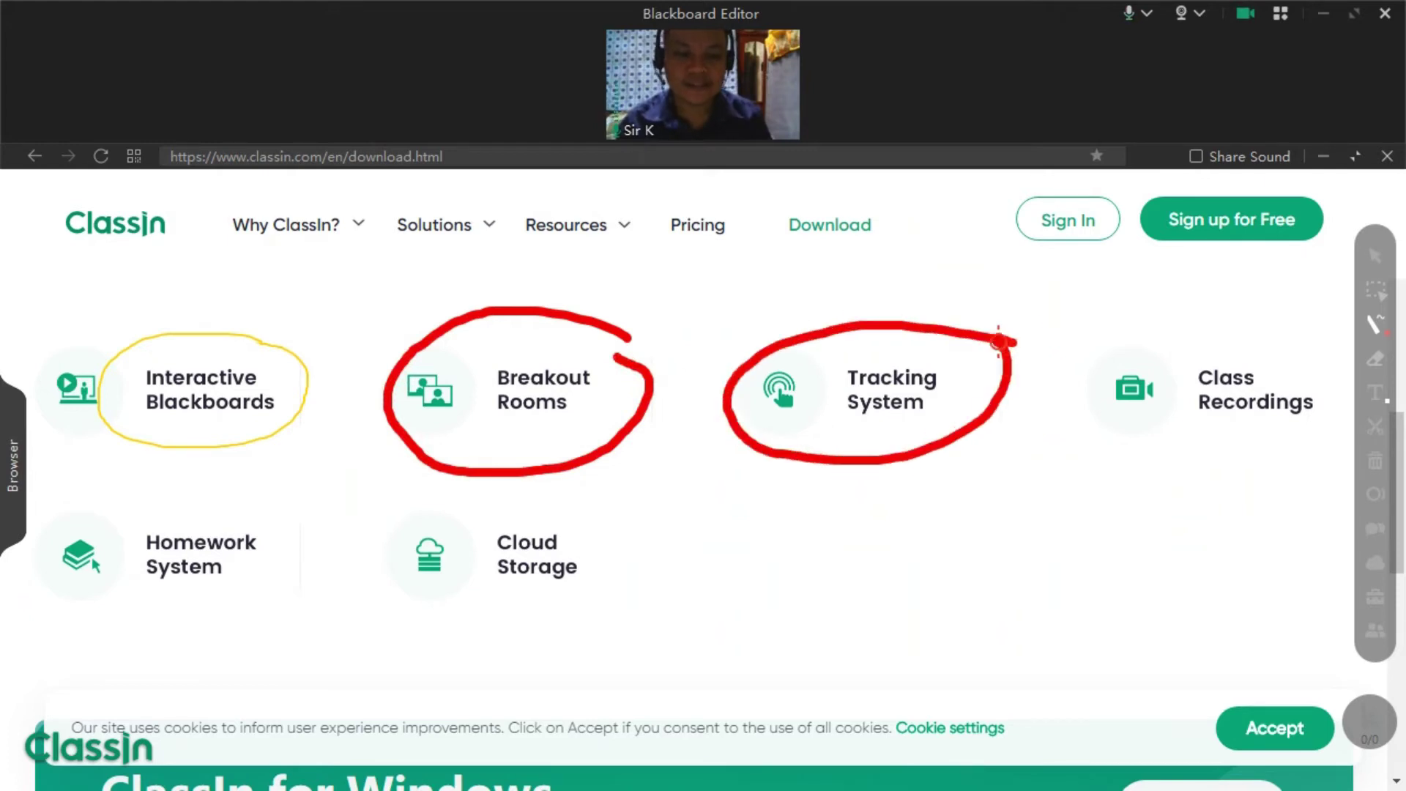
pyautogui.moveTo(1318, 324)
pyautogui.mouseDown()
pyautogui.moveTo(1110, 367)
pyautogui.moveTo(1230, 496)
pyautogui.moveTo(1363, 410)
pyautogui.moveTo(1319, 323)
pyautogui.mouseUp()
pyautogui.moveTo(305, 529)
pyautogui.mouseDown()
pyautogui.moveTo(66, 468)
pyautogui.moveTo(173, 682)
pyautogui.moveTo(277, 523)
pyautogui.mouseUp()
pyautogui.moveTo(743, 526)
pyautogui.mouseDown()
pyautogui.moveTo(669, 508)
pyautogui.moveTo(336, 574)
pyautogui.moveTo(711, 571)
pyautogui.moveTo(673, 528)
pyautogui.mouseUp()
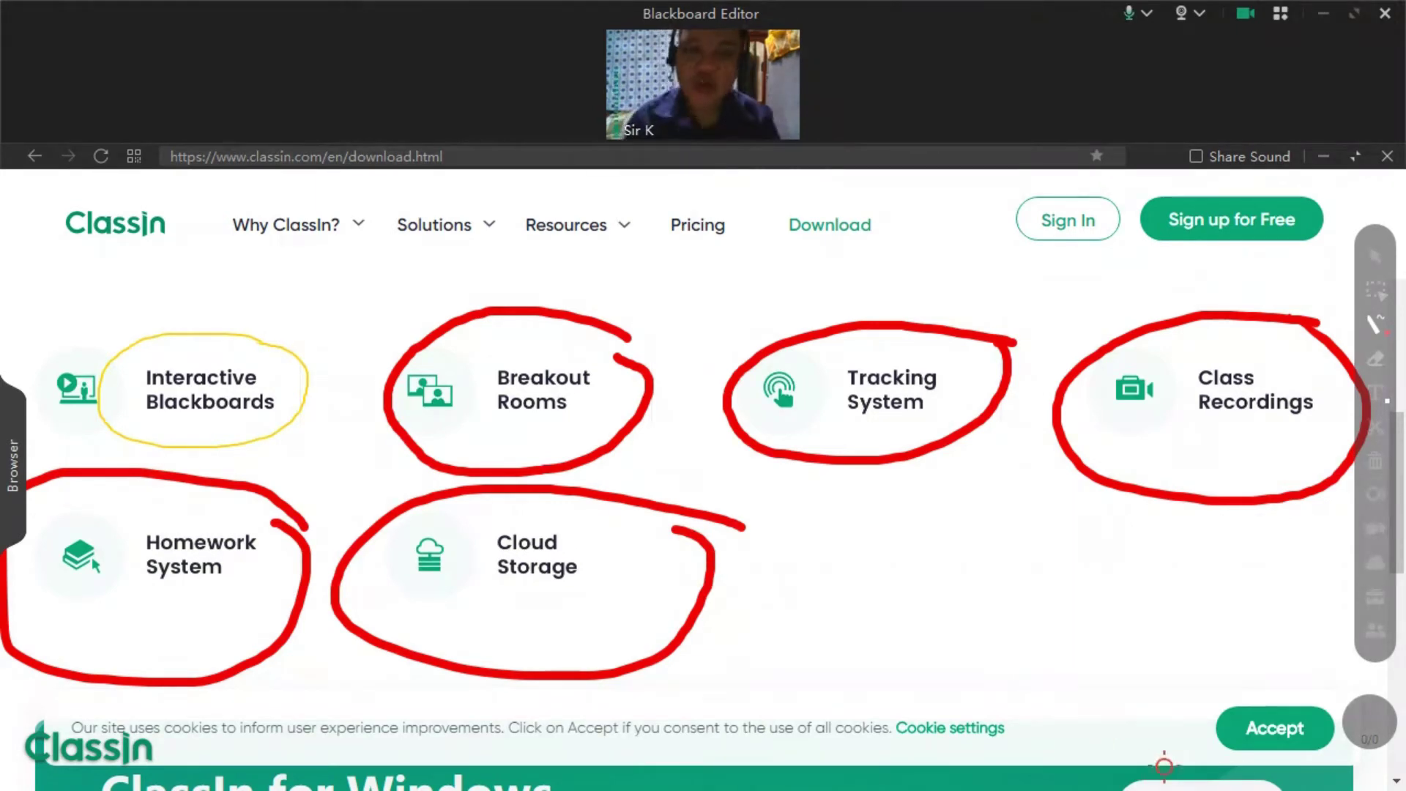
# Add a tick beside Class Recordings, then show and hide the classroom toolbox
pyautogui.moveTo(1172, 437)
pyautogui.mouseDown()
pyautogui.moveTo(1185, 469)
pyautogui.moveTo(1352, 377)
pyautogui.mouseUp()
pyautogui.click(1375, 623)
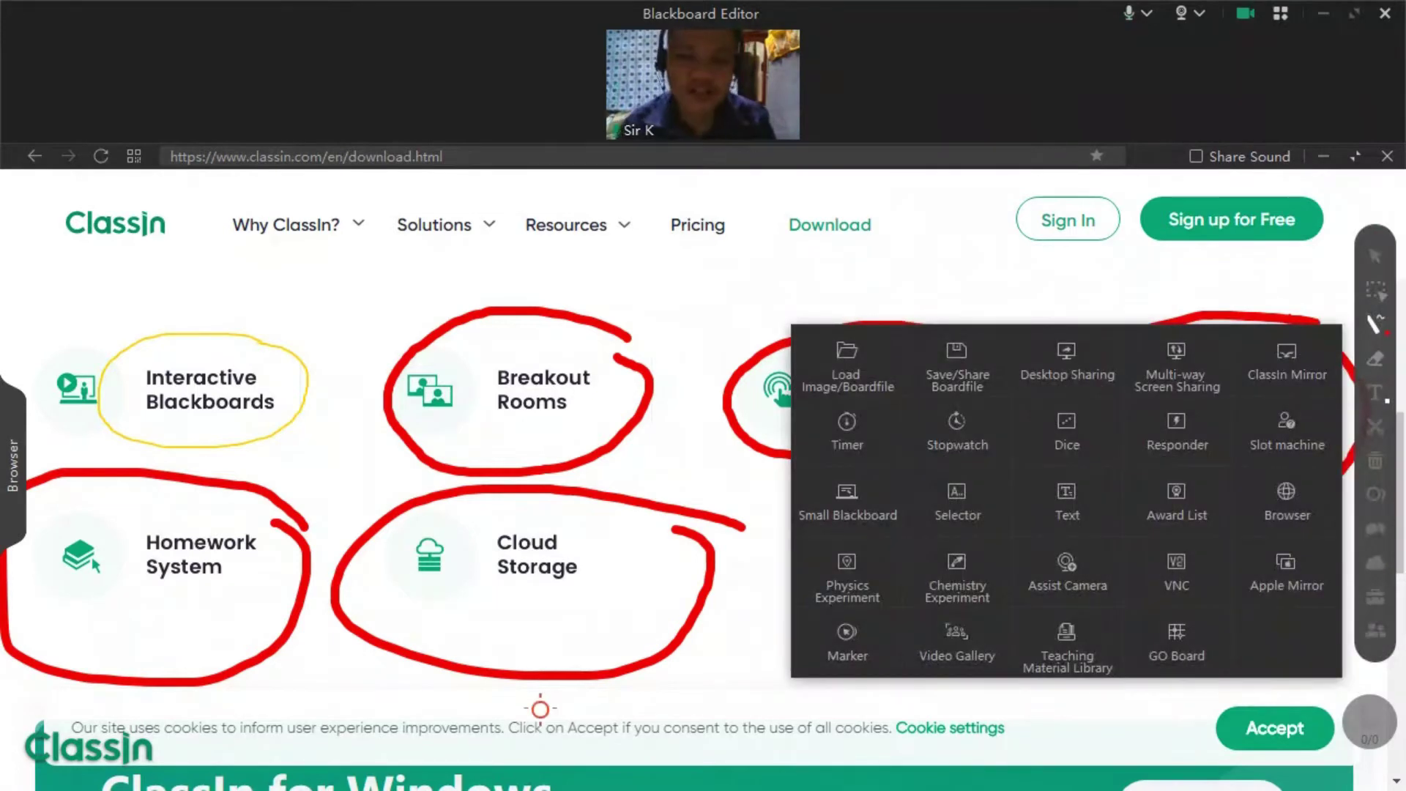
pyautogui.click(630, 630)
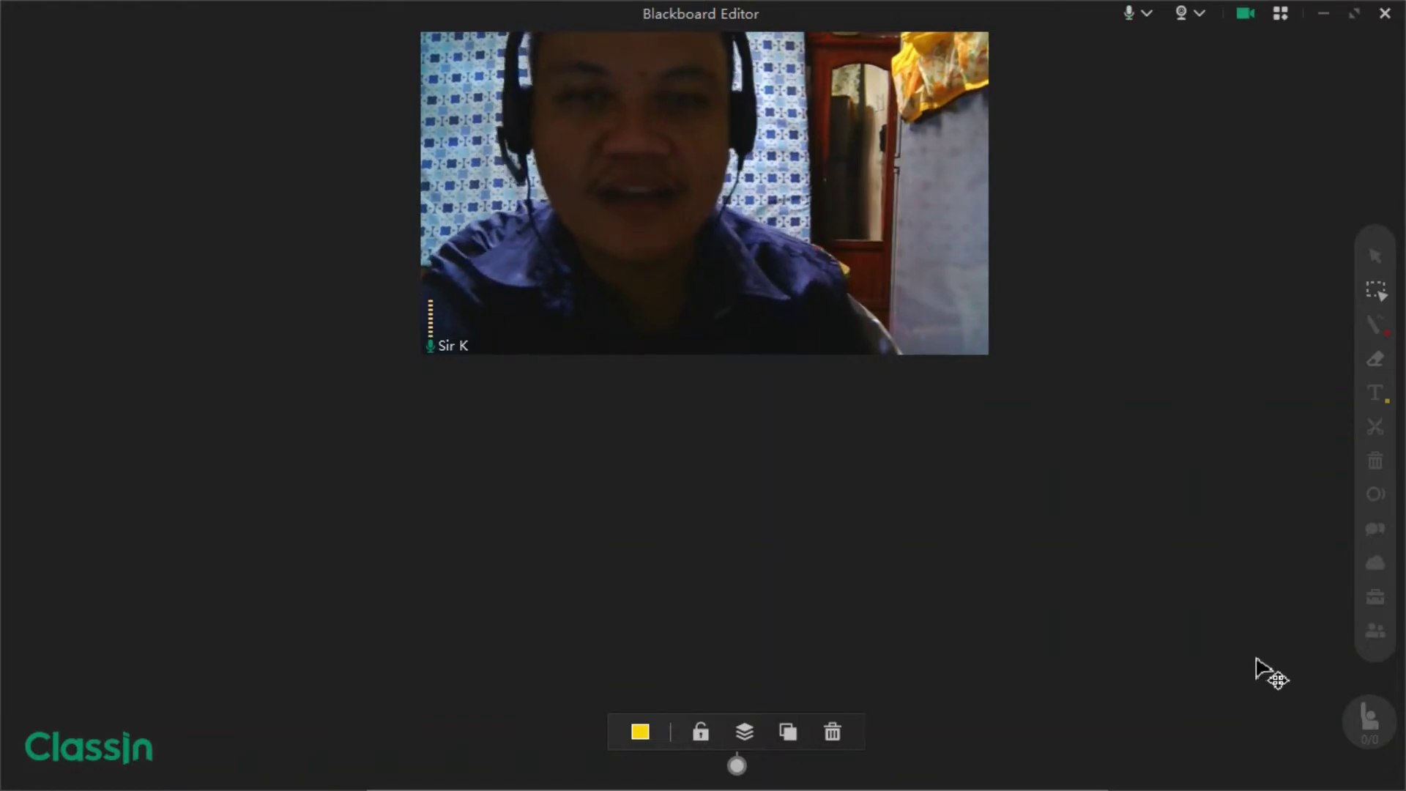
# Scroll the board past the URL text box and briefly show the classroom toolbox
pyautogui.scroll(-3, 1234, 634)
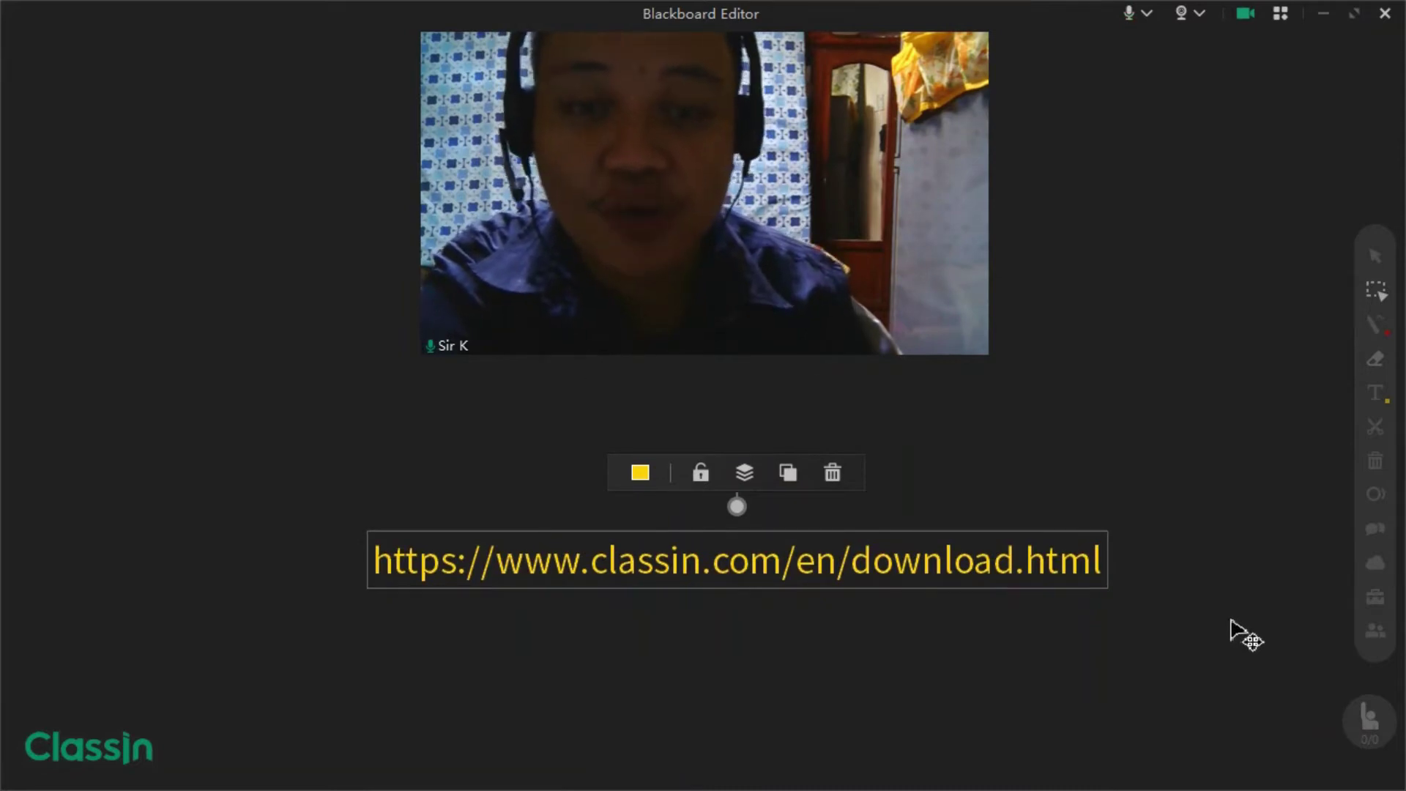
pyautogui.click(1377, 606)
pyautogui.click(1377, 606)
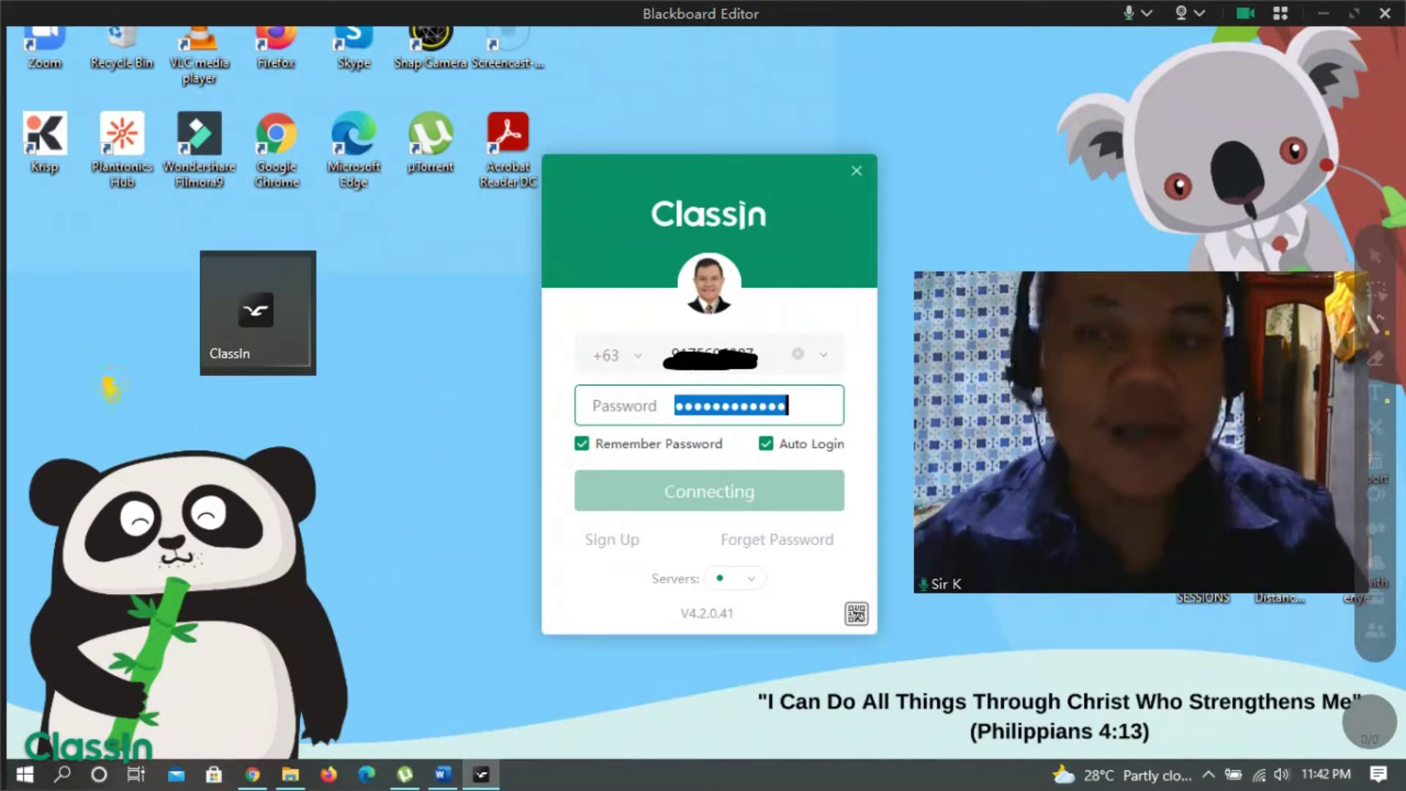
# Circle and tick the ClassIn desktop shortcut, tick the sign-in window, and circle Sign Up
pyautogui.moveTo(108, 381)
pyautogui.mouseDown()
pyautogui.moveTo(281, 438)
pyautogui.moveTo(413, 220)
pyautogui.mouseUp()
pyautogui.moveTo(255, 198)
pyautogui.mouseDown()
pyautogui.moveTo(130, 326)
pyautogui.moveTo(187, 435)
pyautogui.mouseUp()
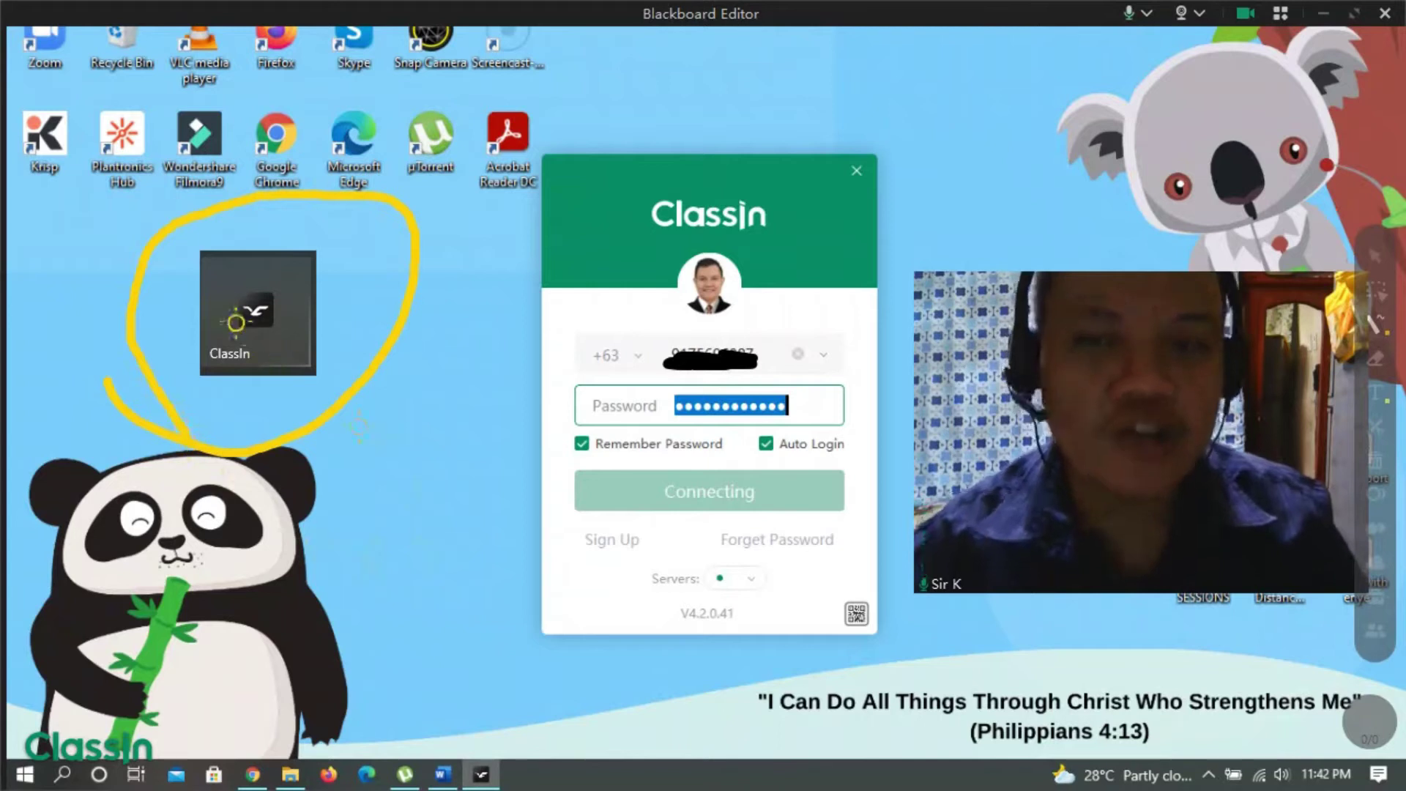
pyautogui.moveTo(291, 341); pyautogui.dragTo(390, 299)
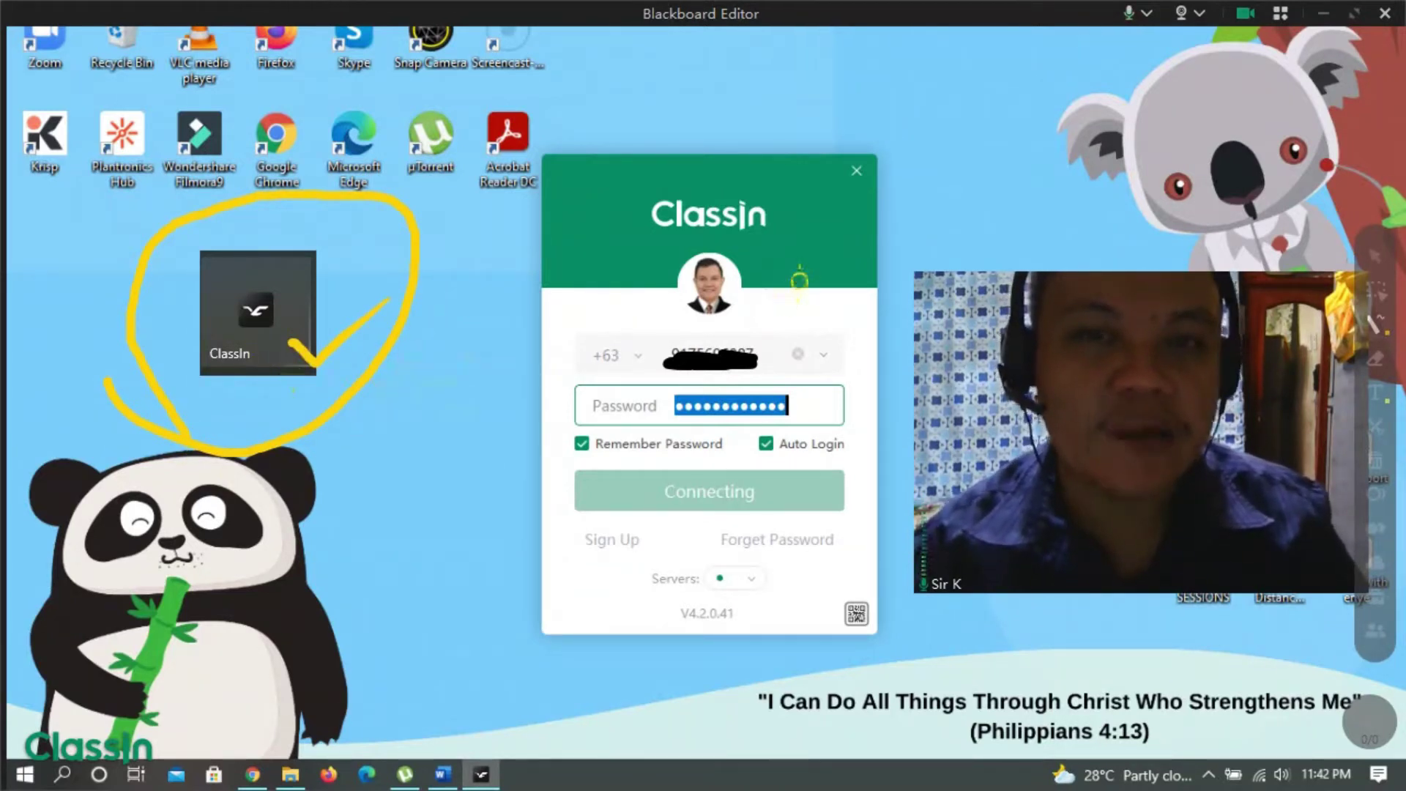
pyautogui.moveTo(799, 280); pyautogui.dragTo(1000, 196)
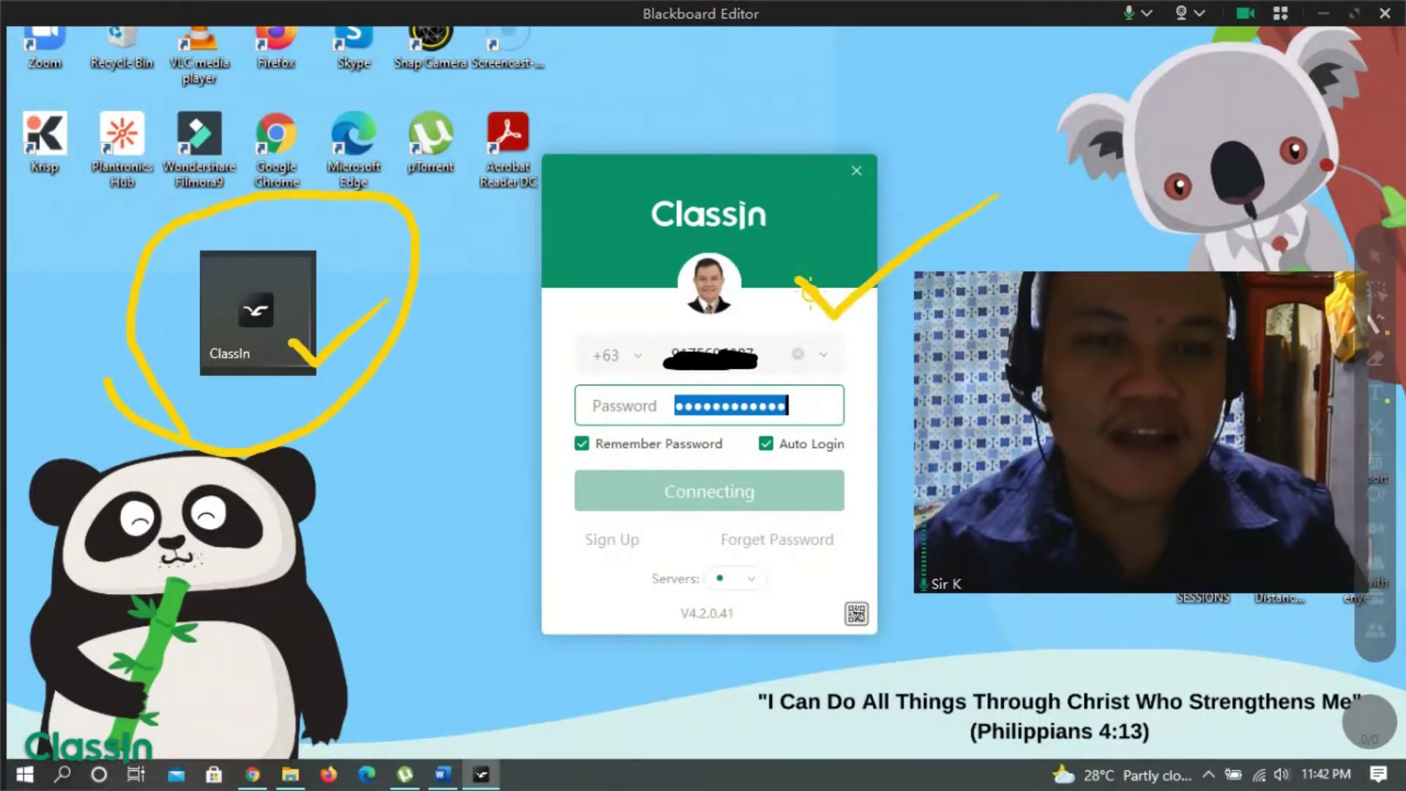
pyautogui.moveTo(643, 527)
pyautogui.mouseDown()
pyautogui.moveTo(609, 515)
pyautogui.moveTo(558, 557)
pyautogui.moveTo(655, 548)
pyautogui.mouseUp()
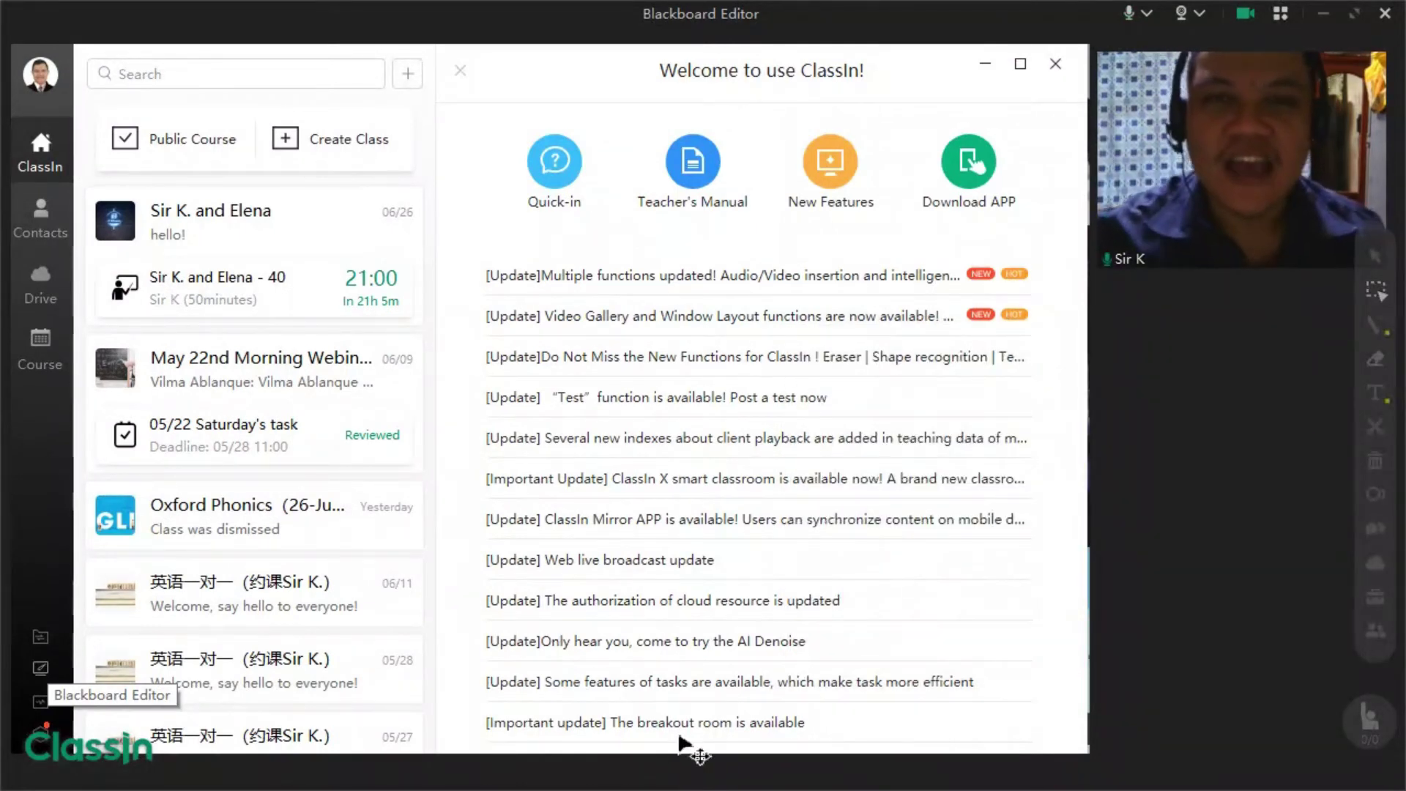
# With the pen, tick ClassIn, Contacts, Drive and Course, and circle the Blackboard Editor icon
pyautogui.click(1374, 324)
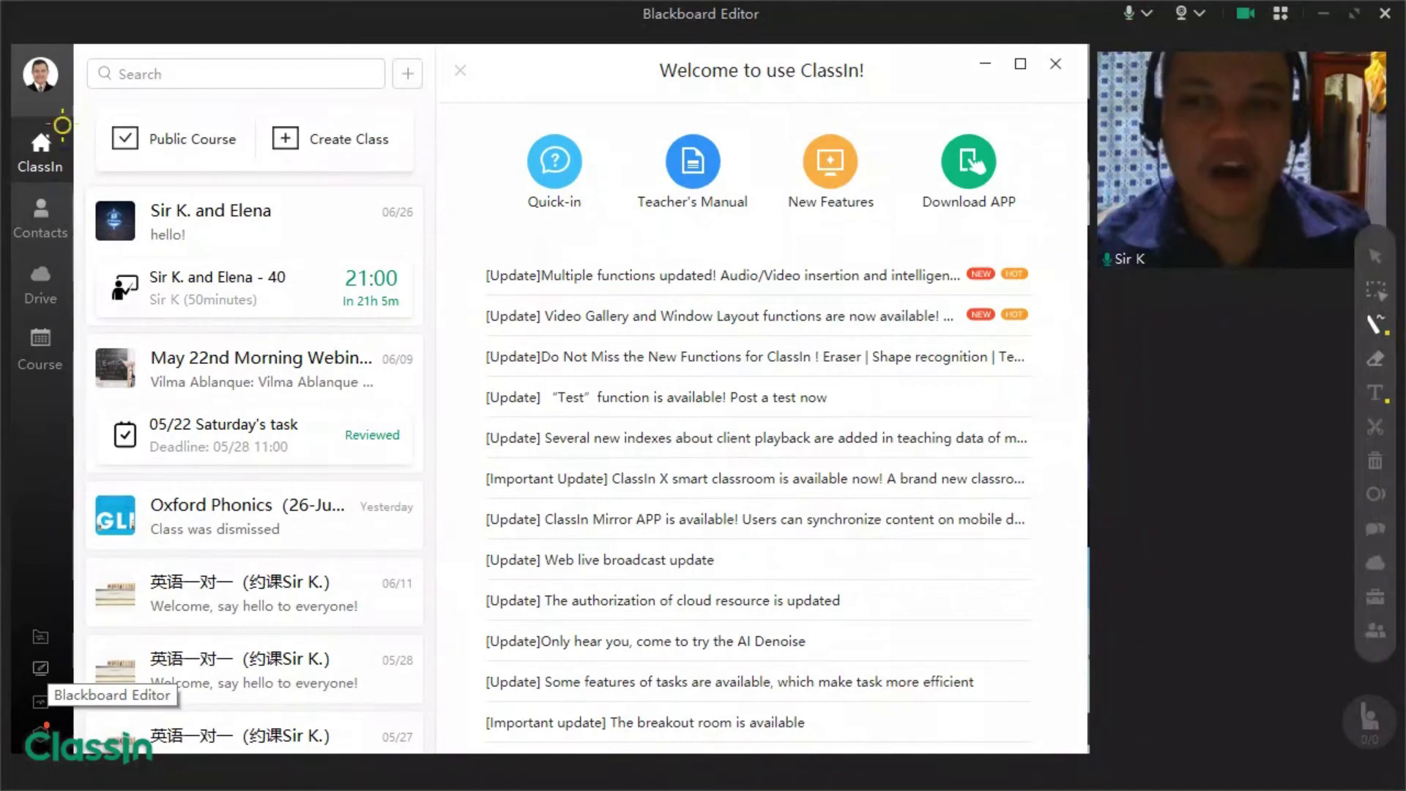
pyautogui.moveTo(60, 146)
pyautogui.mouseDown()
pyautogui.moveTo(72, 167)
pyautogui.moveTo(111, 121)
pyautogui.mouseUp()
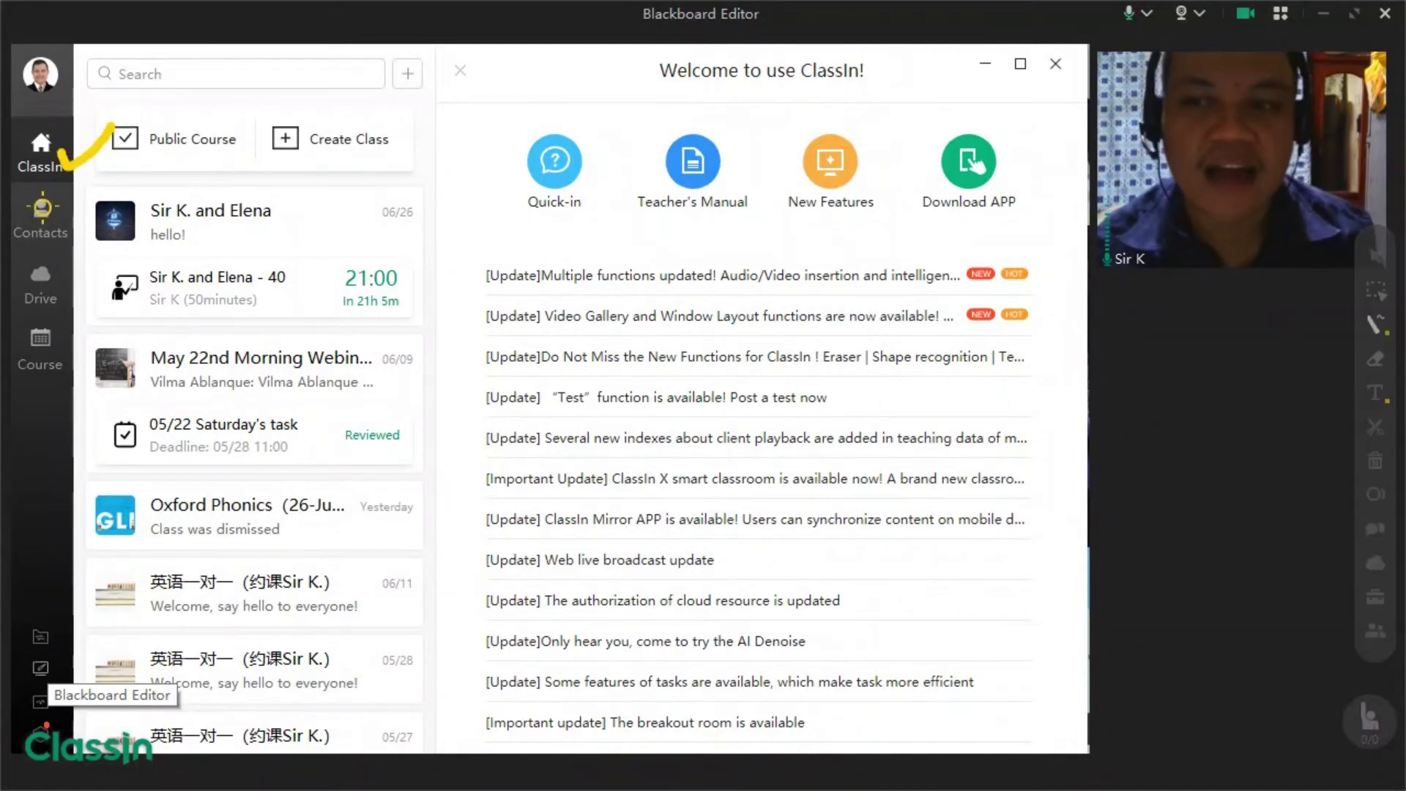
pyautogui.moveTo(41, 208); pyautogui.dragTo(121, 178)
pyautogui.moveTo(54, 296); pyautogui.dragTo(118, 277)
pyautogui.moveTo(35, 351)
pyautogui.mouseDown()
pyautogui.moveTo(65, 381)
pyautogui.moveTo(135, 339)
pyautogui.mouseUp()
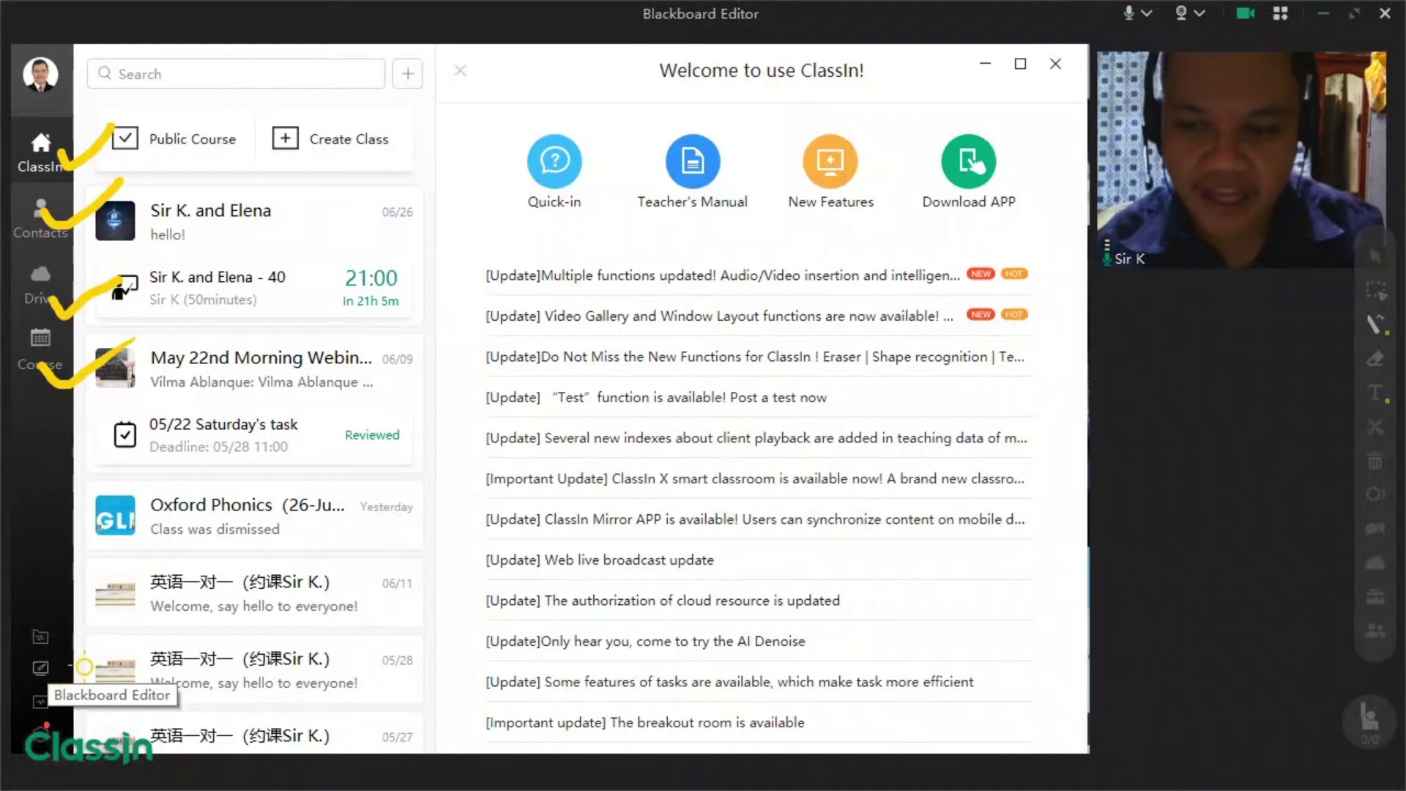
pyautogui.moveTo(84, 663)
pyautogui.mouseDown()
pyautogui.moveTo(22, 648)
pyautogui.moveTo(19, 676)
pyautogui.moveTo(52, 694)
pyautogui.moveTo(76, 659)
pyautogui.mouseUp()
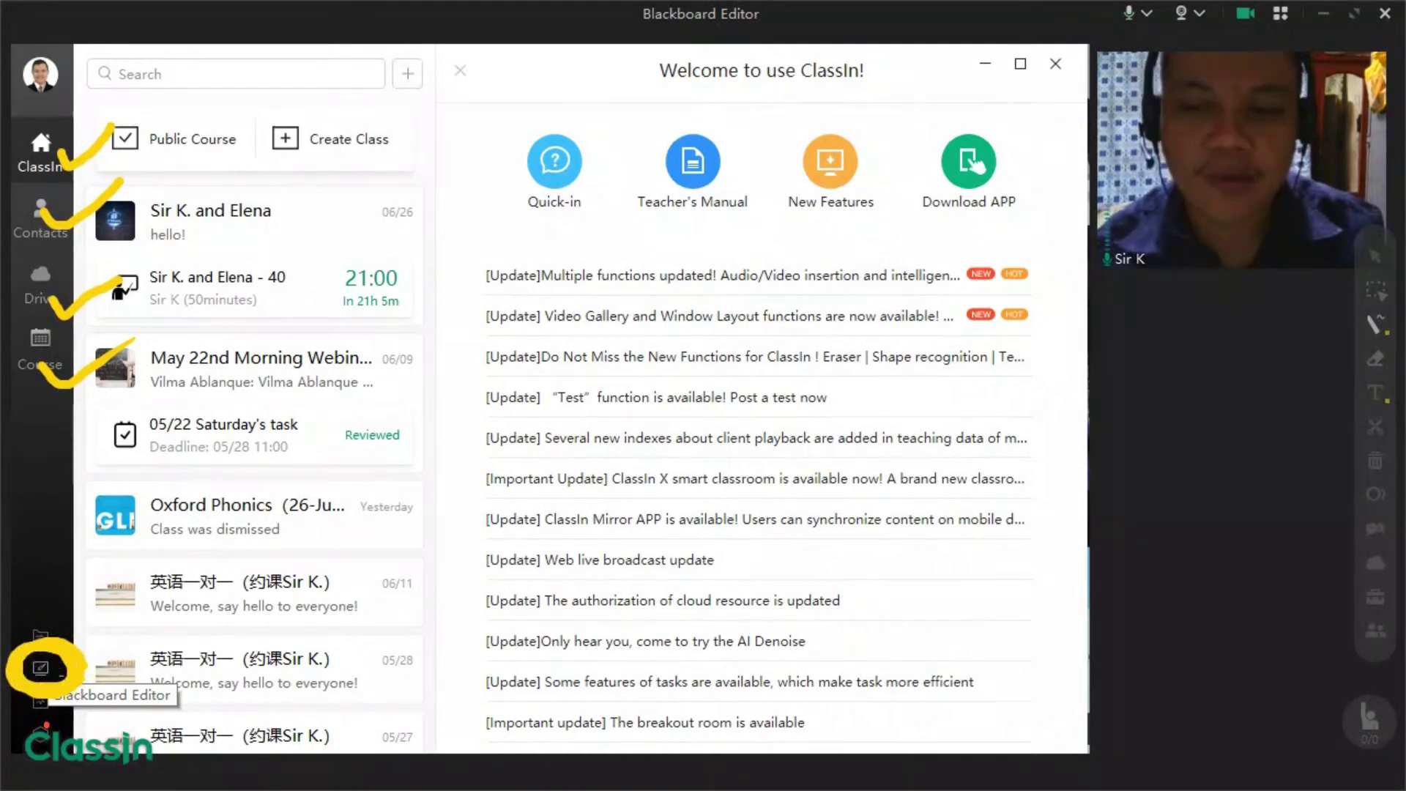
pyautogui.moveTo(44, 709); pyautogui.dragTo(6, 655)
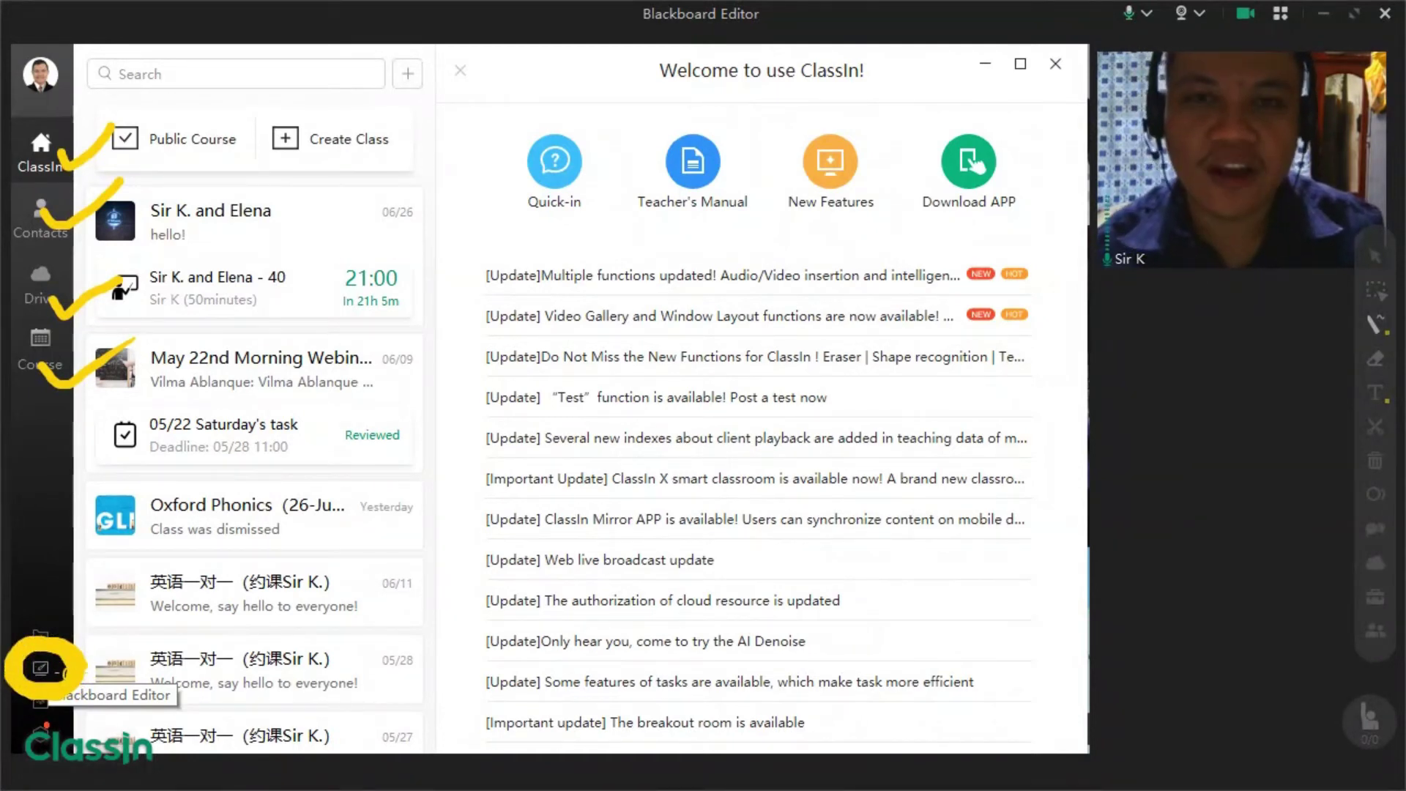
# Scroll to a blank page and tuck the webcam window into the top strip
pyautogui.scroll(-10, 1260, 505)
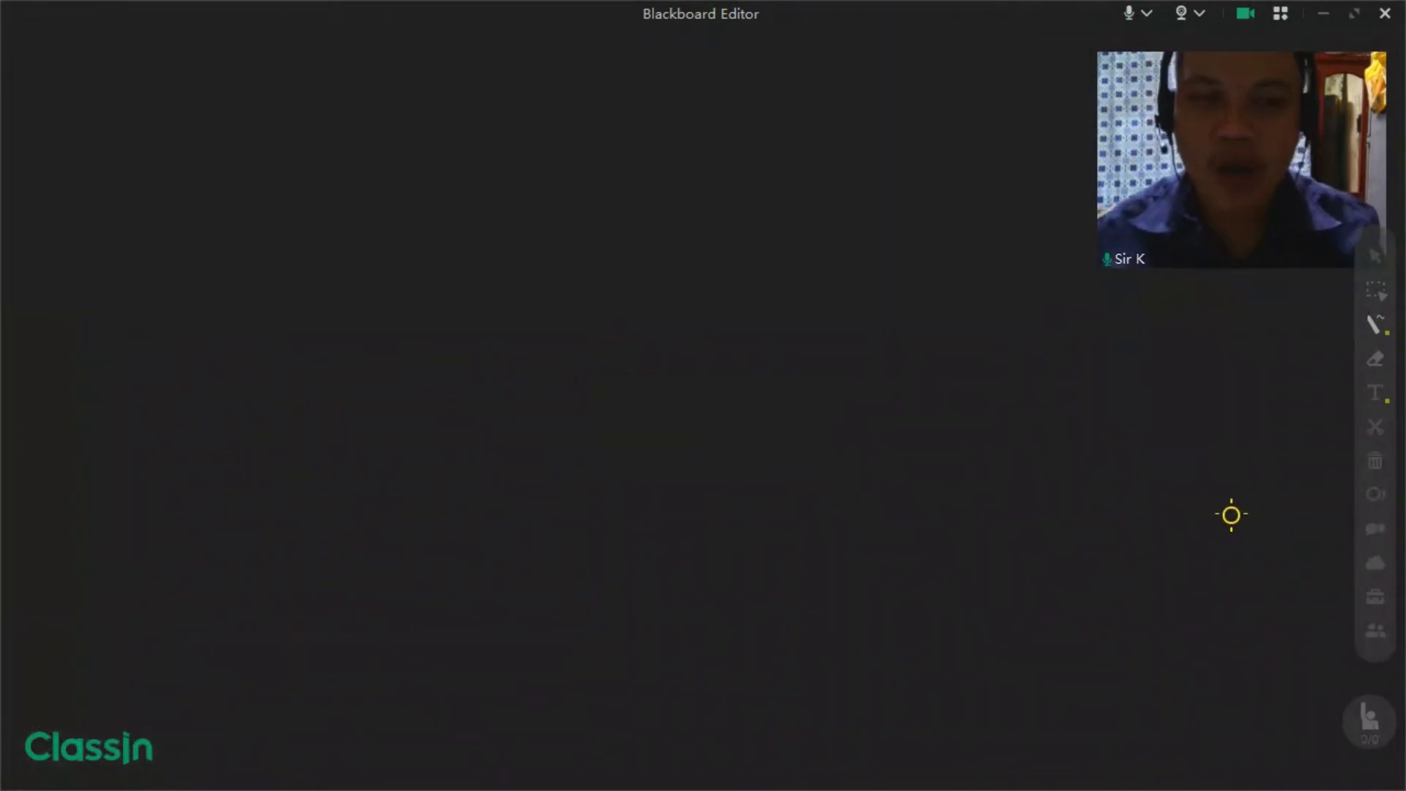
pyautogui.scroll(-1, 1232, 515)
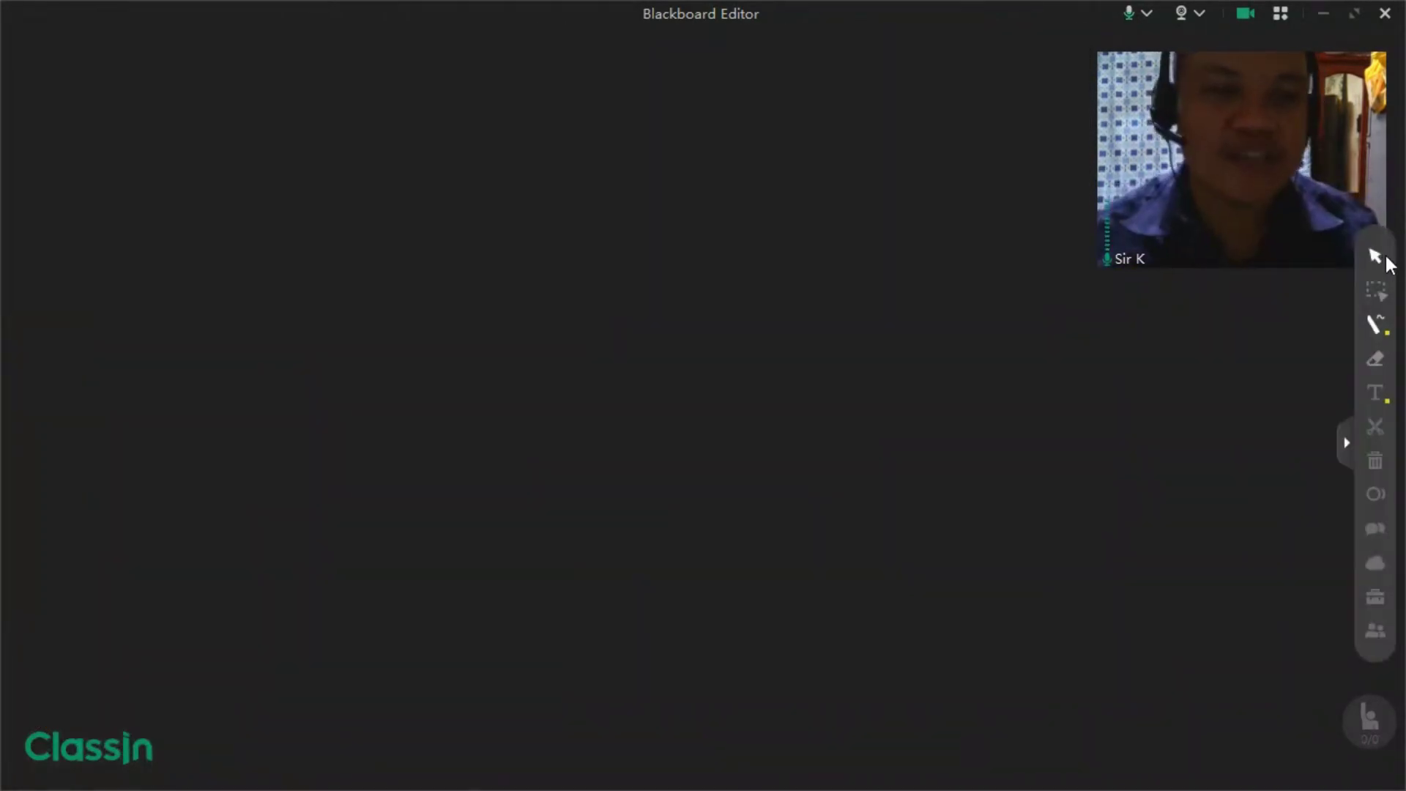
pyautogui.moveTo(1268, 140); pyautogui.dragTo(728, 120)
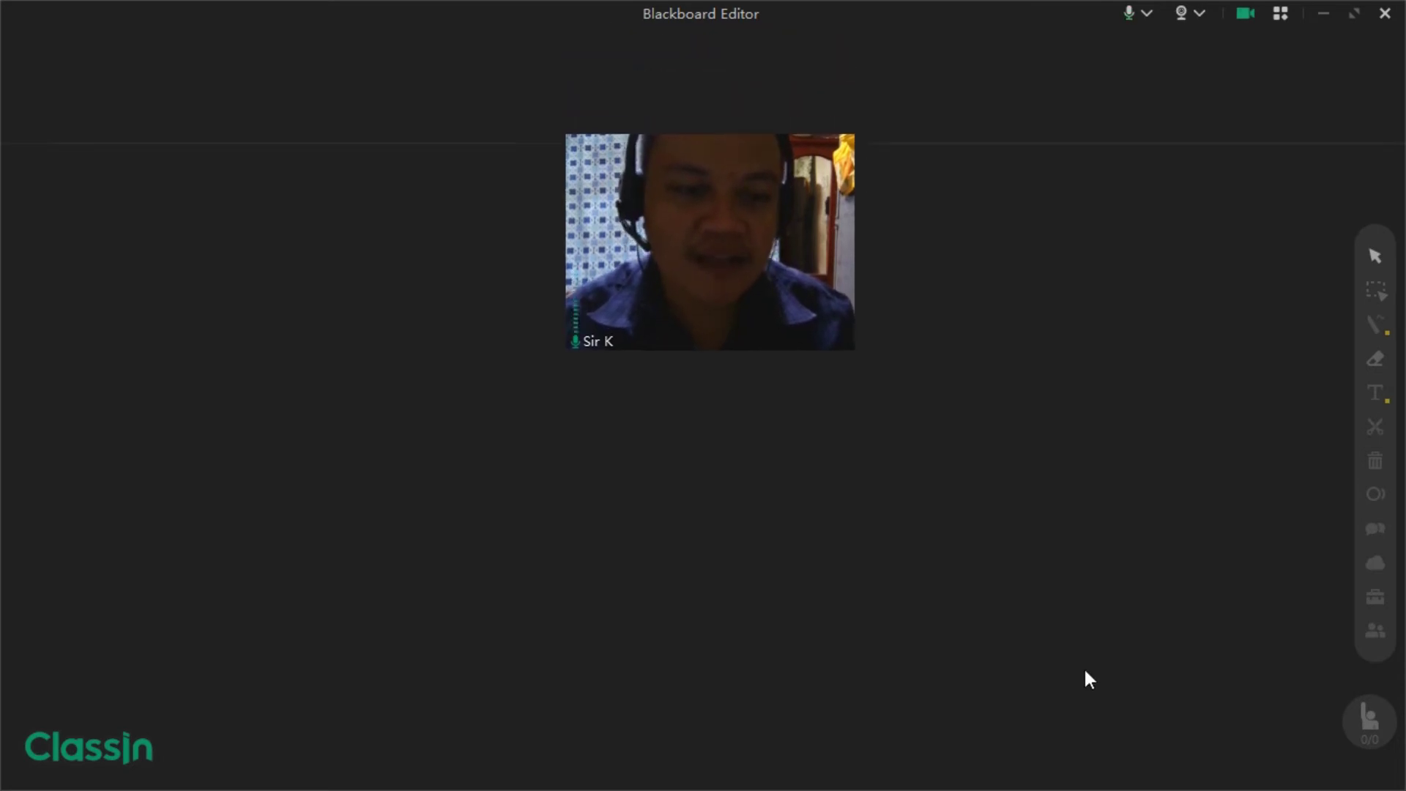
pyautogui.moveTo(779, 304); pyautogui.dragTo(738, 125)
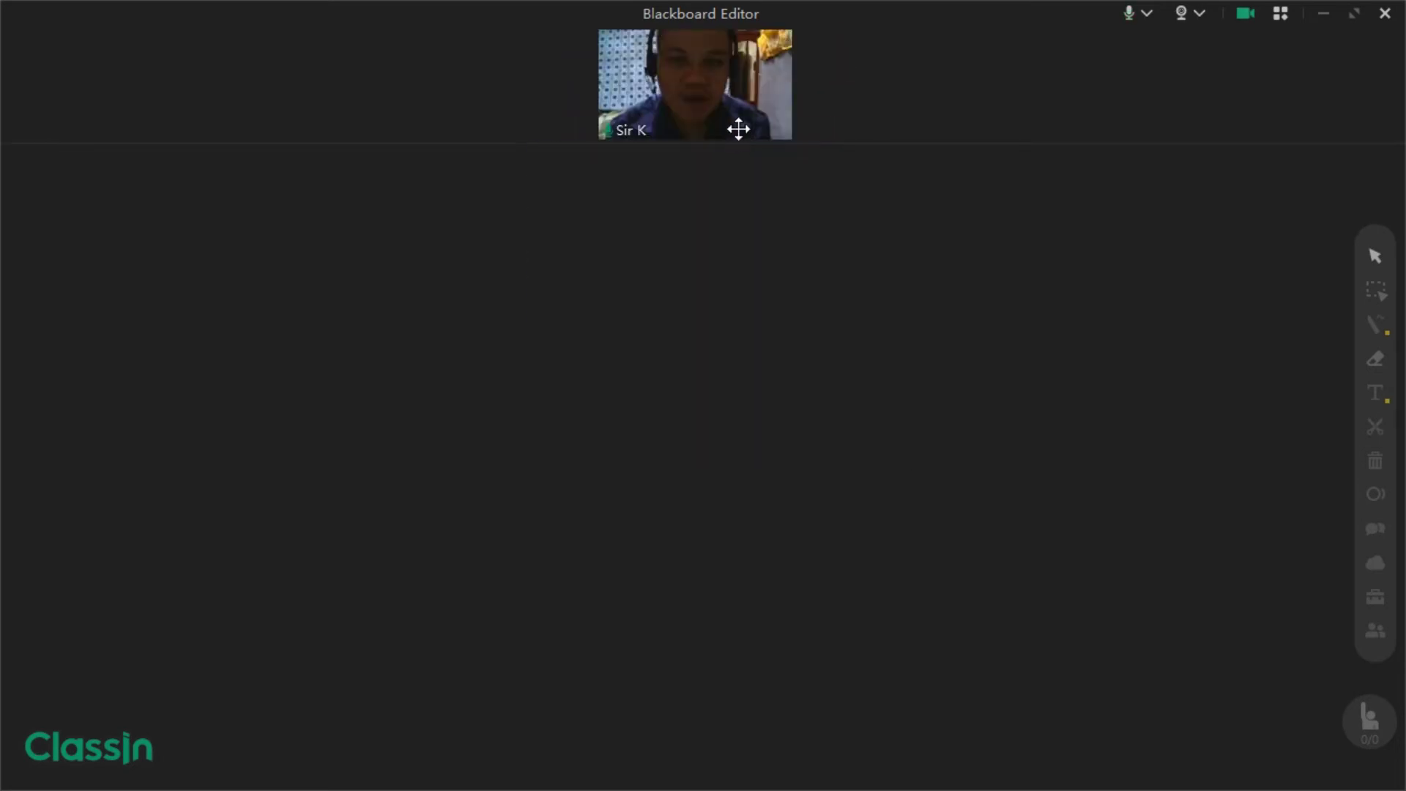
pyautogui.click(1376, 427)
# Bring the webcam back onto the board, place it top centre, and shrink it
pyautogui.moveTo(731, 85)
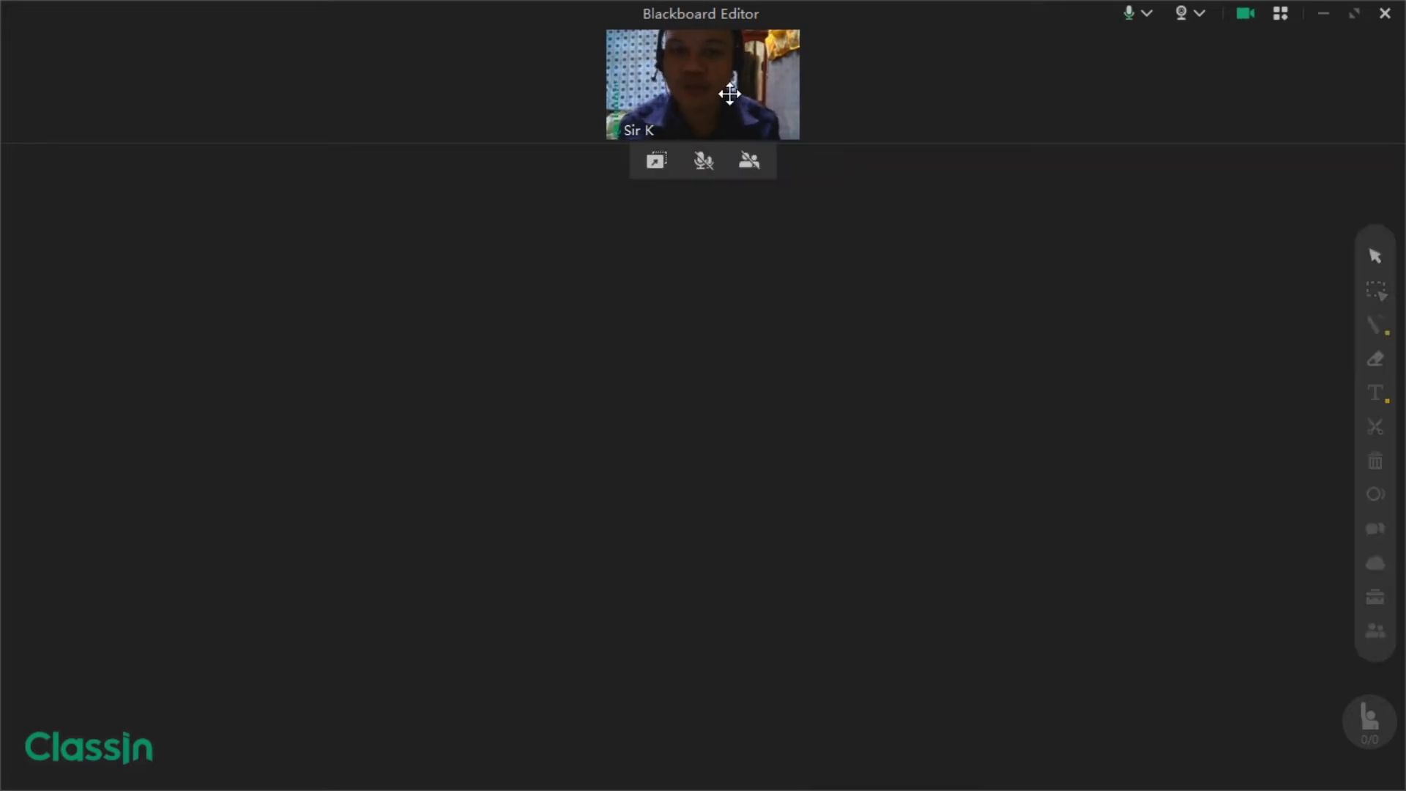
pyautogui.moveTo(730, 94); pyautogui.dragTo(182, 264)
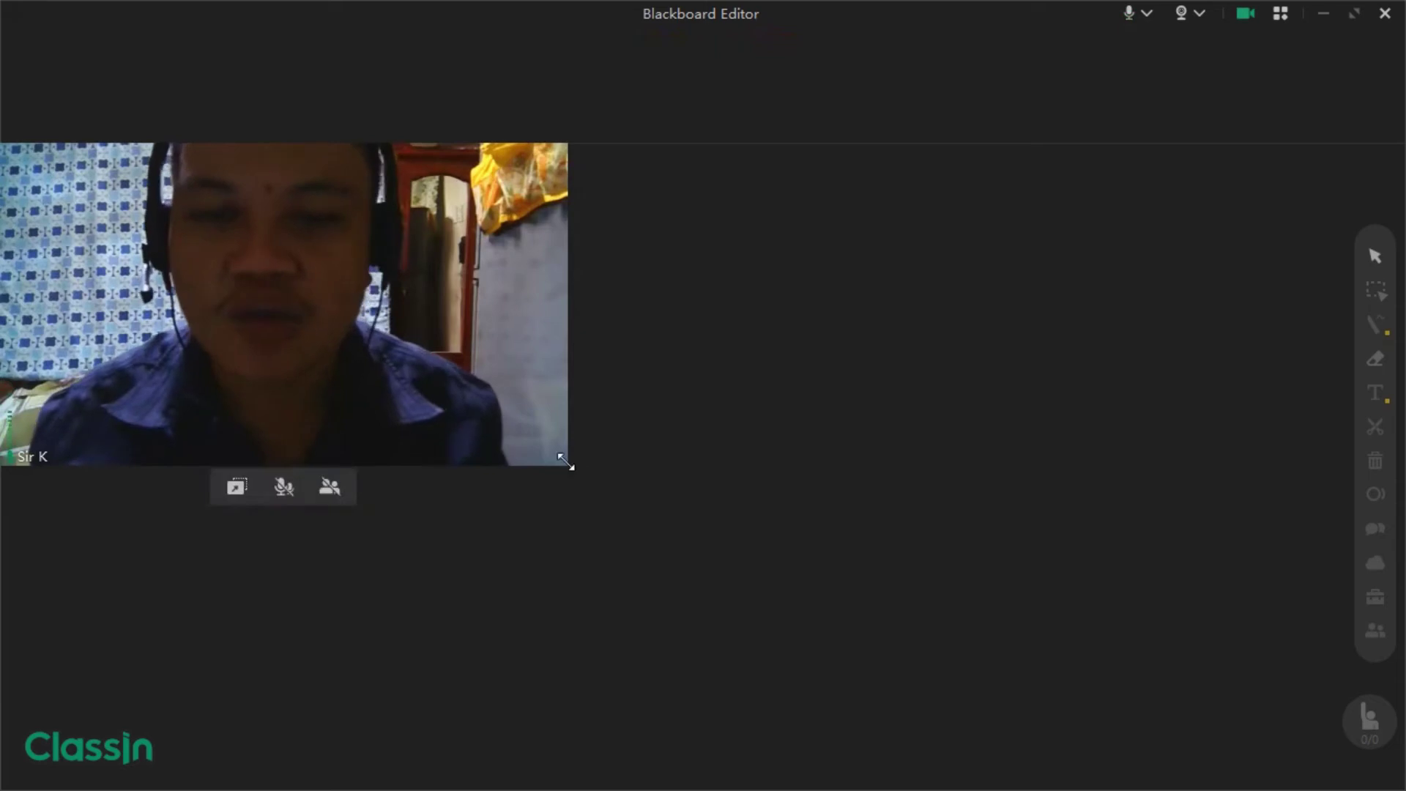
pyautogui.moveTo(568, 464)
pyautogui.mouseDown()
pyautogui.moveTo(330, 358)
pyautogui.moveTo(550, 472)
pyautogui.mouseUp()
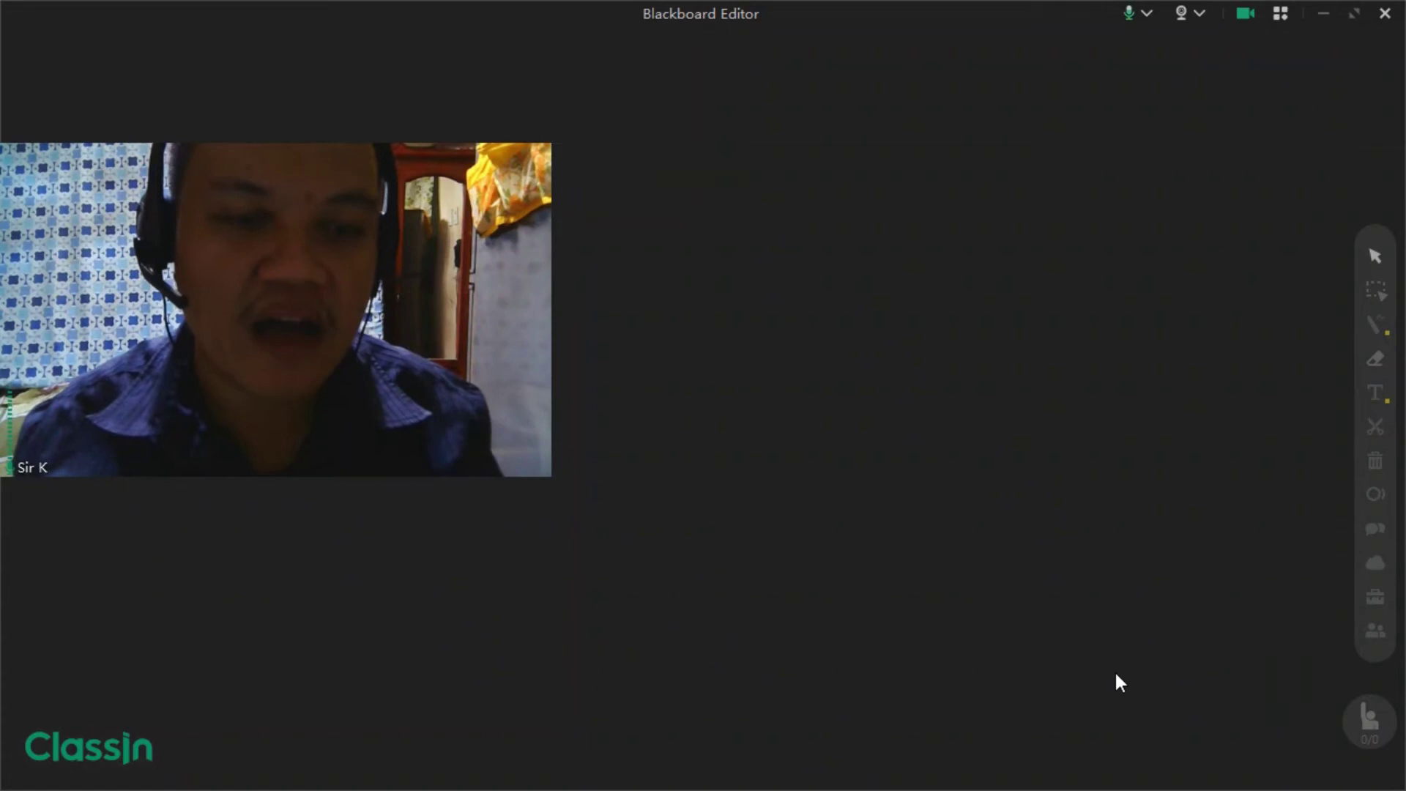
pyautogui.moveTo(314, 296); pyautogui.dragTo(757, 189)
pyautogui.moveTo(981, 351)
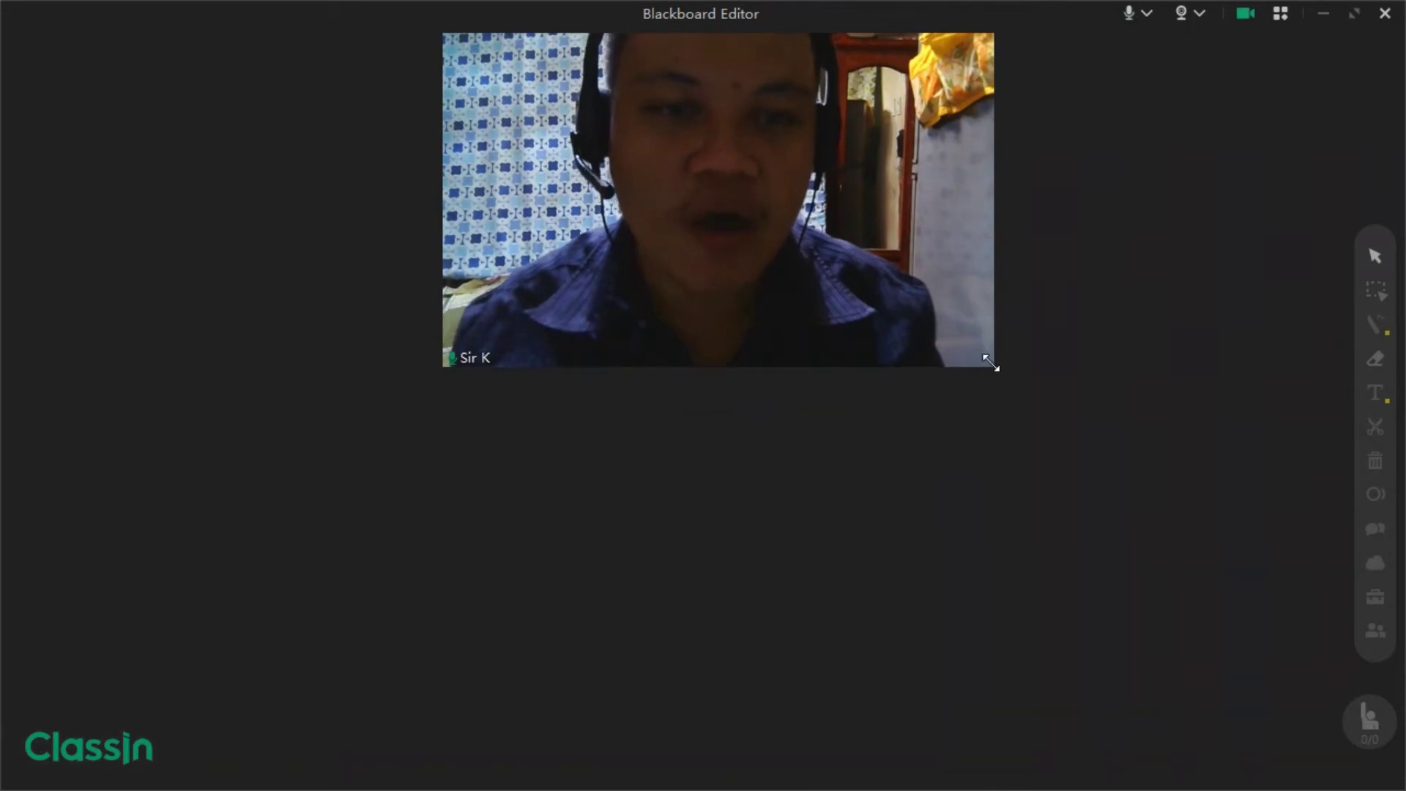
pyautogui.moveTo(994, 366); pyautogui.dragTo(888, 290)
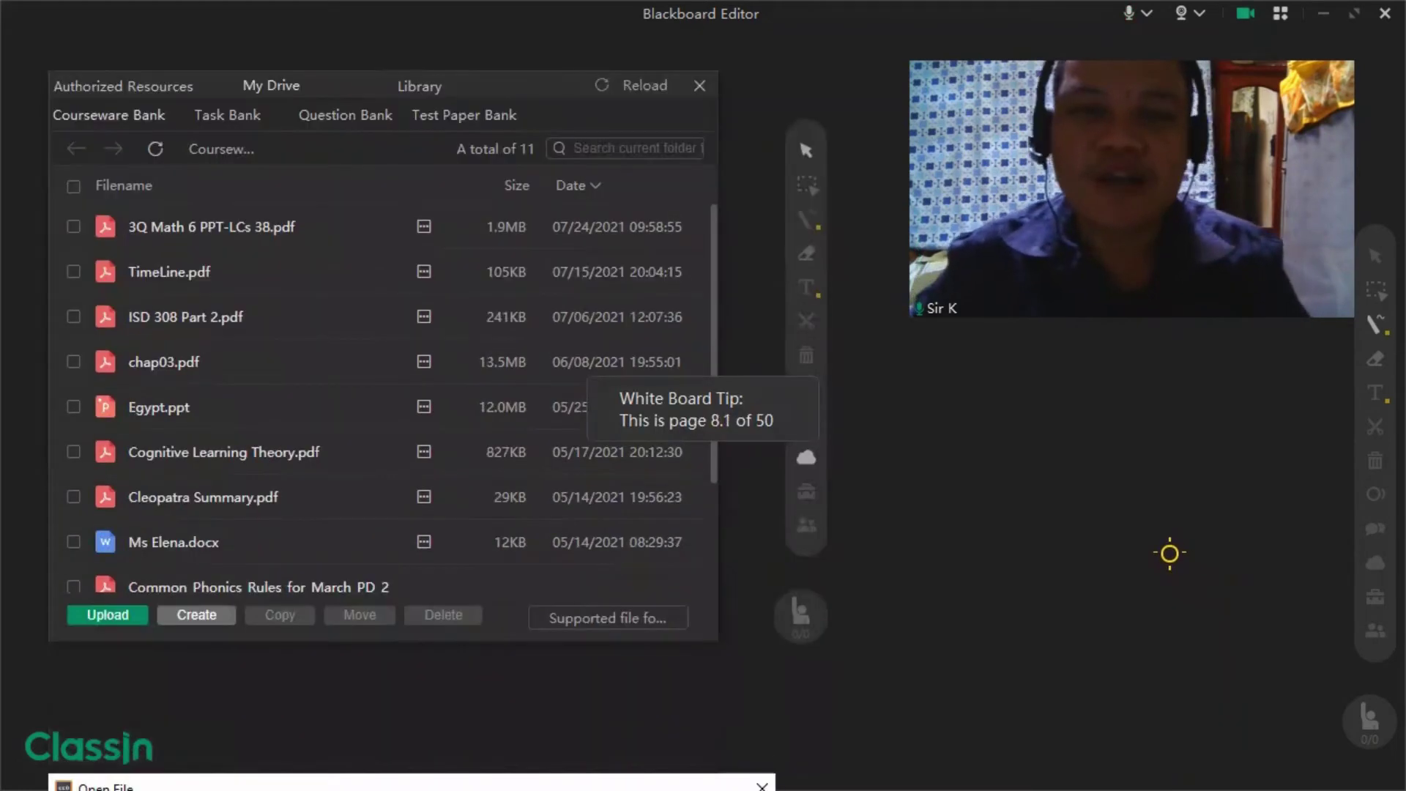
# Draw yellow marks arching over Upload, circling the cloud icon, and pointing out My Drive
pyautogui.moveTo(900, 192)
pyautogui.mouseDown()
pyautogui.moveTo(883, 139)
pyautogui.moveTo(813, 81)
pyautogui.moveTo(735, 204)
pyautogui.moveTo(706, 399)
pyautogui.moveTo(771, 685)
pyautogui.moveTo(941, 528)
pyautogui.moveTo(933, 330)
pyautogui.moveTo(897, 128)
pyautogui.mouseUp()
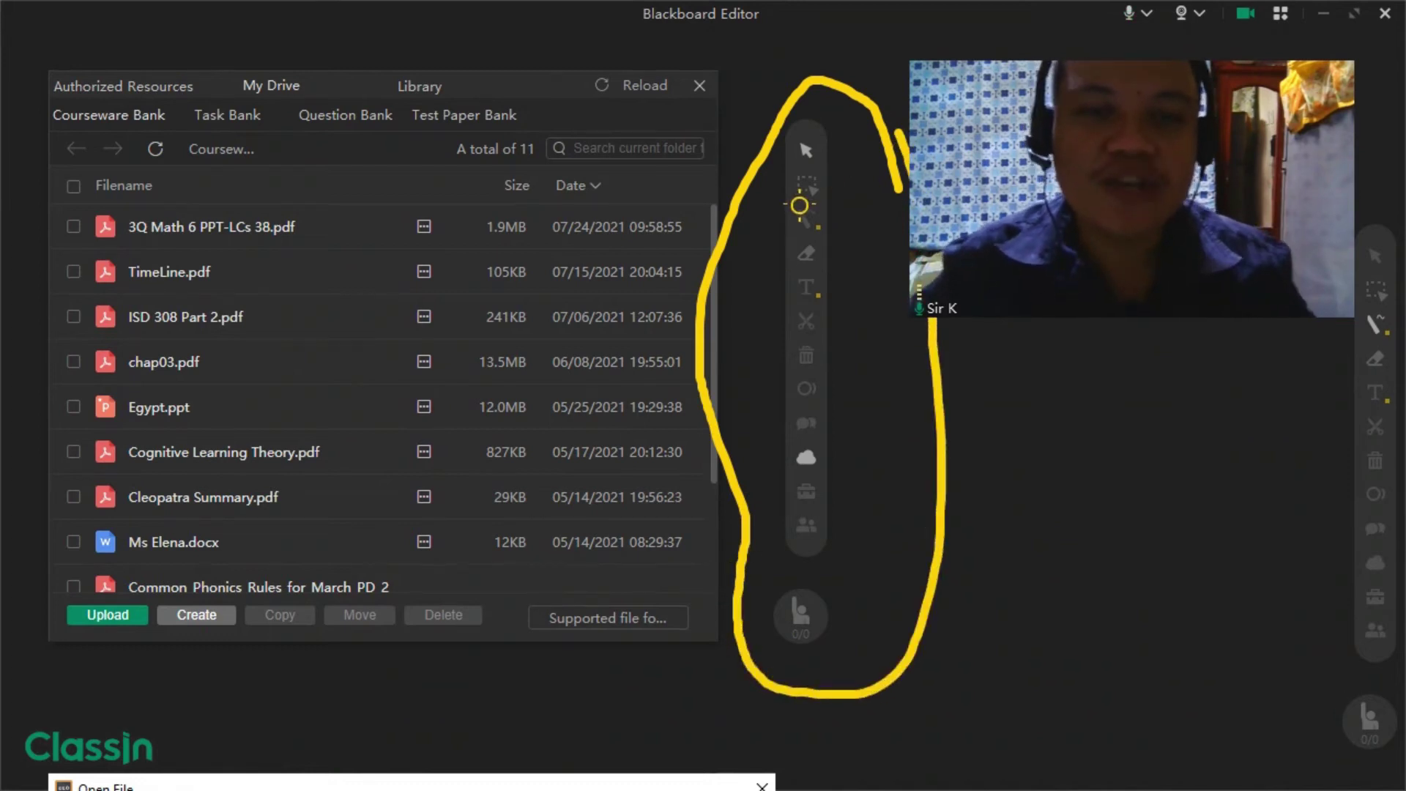
pyautogui.moveTo(840, 448)
pyautogui.mouseDown()
pyautogui.moveTo(791, 442)
pyautogui.moveTo(806, 475)
pyautogui.moveTo(842, 456)
pyautogui.mouseUp()
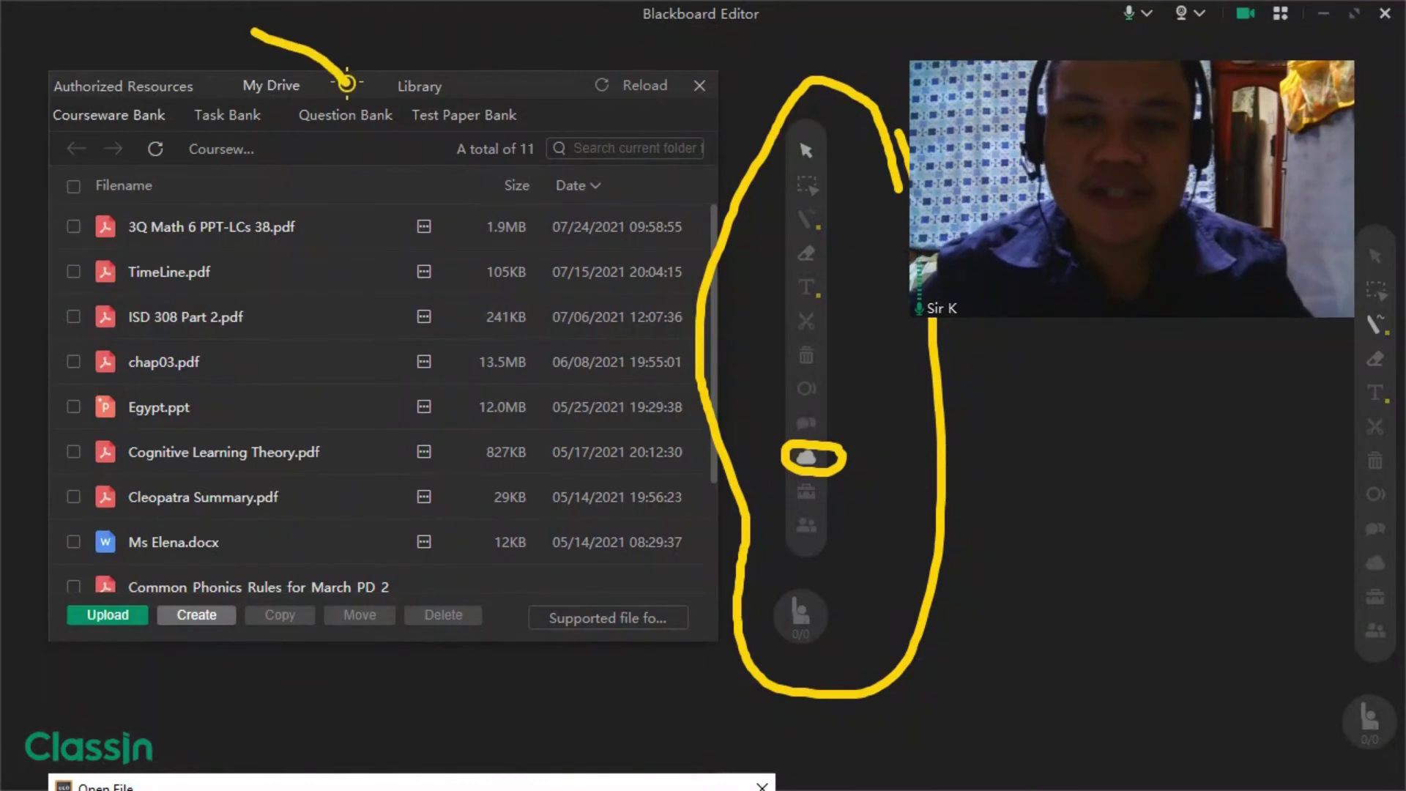
pyautogui.moveTo(347, 83); pyautogui.dragTo(469, 27)
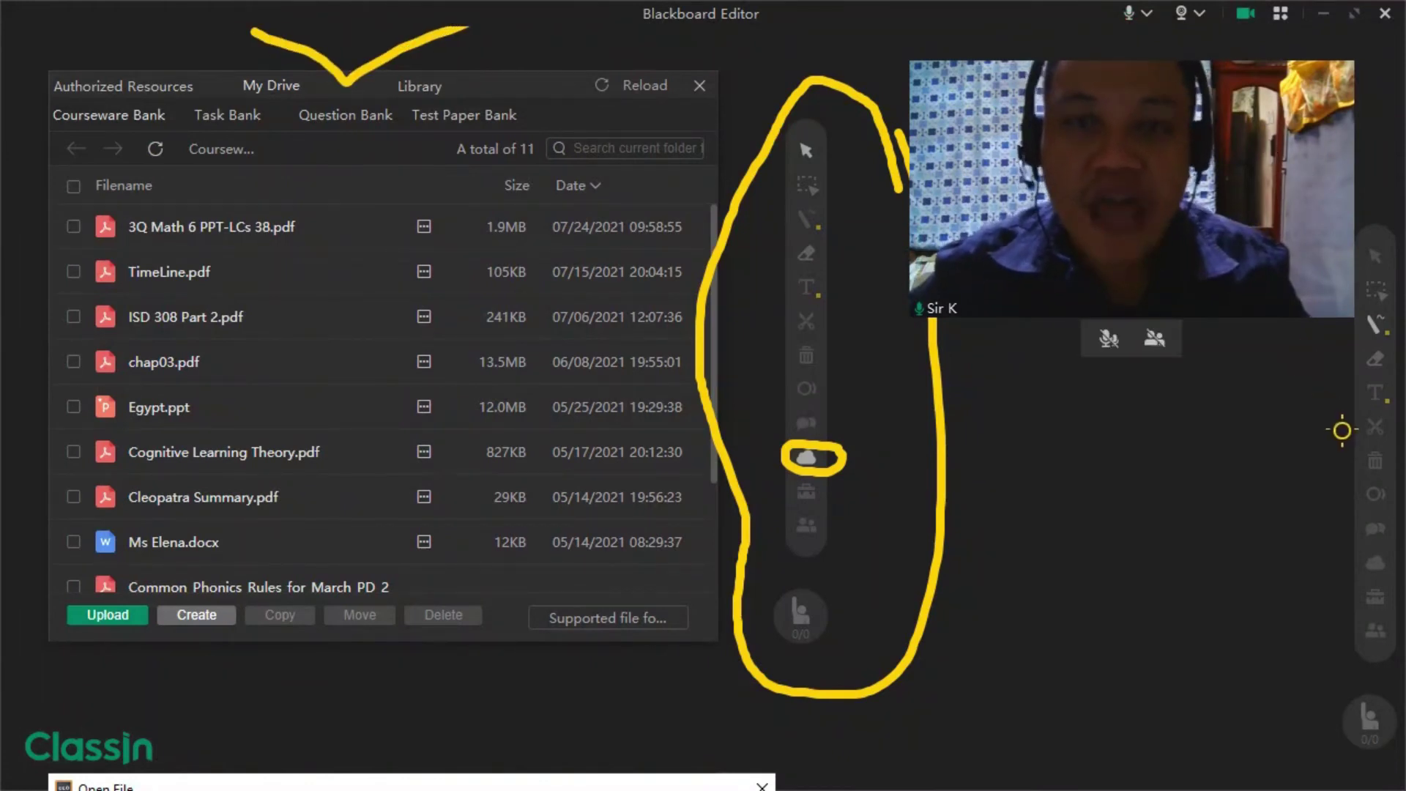
pyautogui.moveTo(158, 590)
pyautogui.mouseDown()
pyautogui.moveTo(63, 605)
pyautogui.moveTo(68, 637)
pyautogui.moveTo(132, 653)
pyautogui.moveTo(158, 608)
pyautogui.mouseUp()
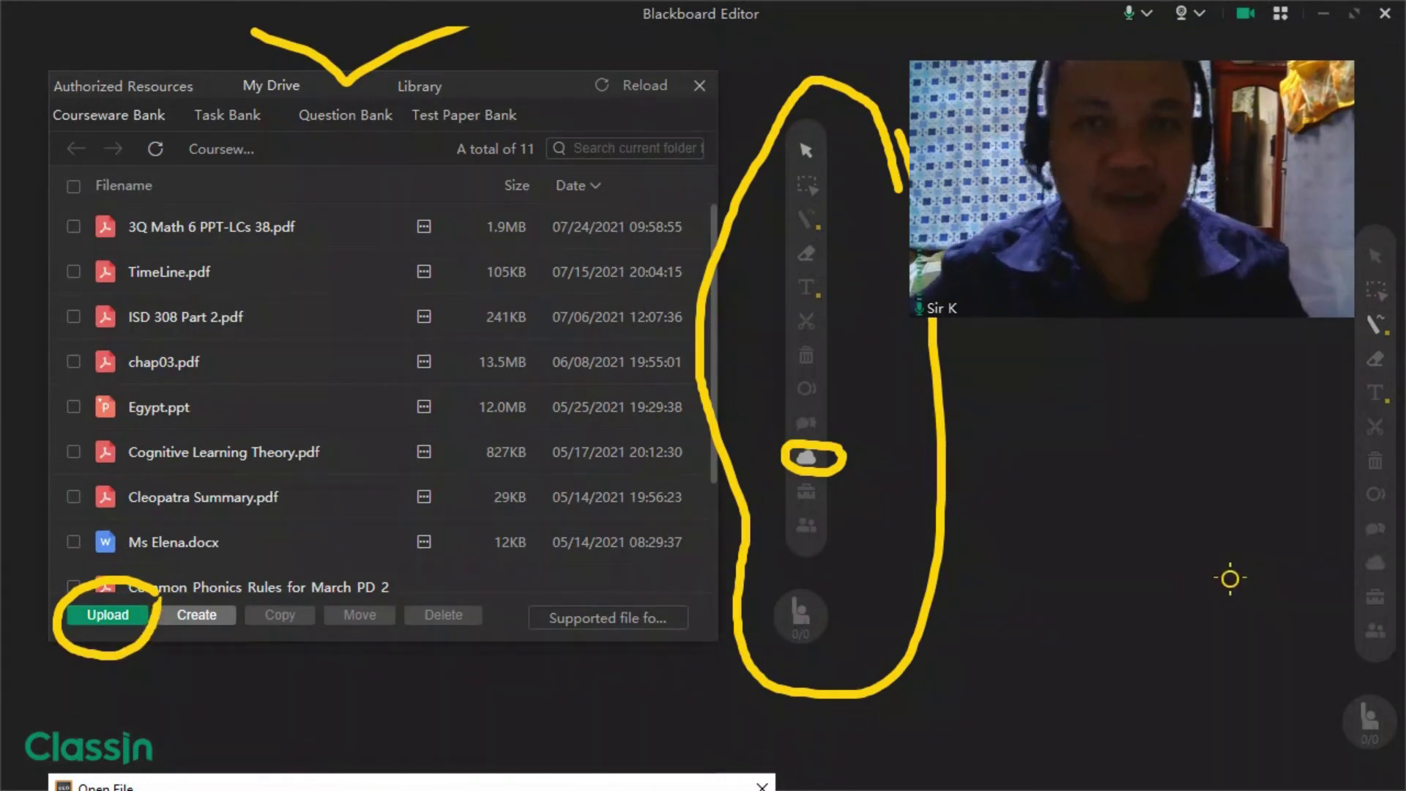
# Scroll to the Open File image, circle its Open button, and continue to the upload image
pyautogui.scroll(-8, 1164, 519)
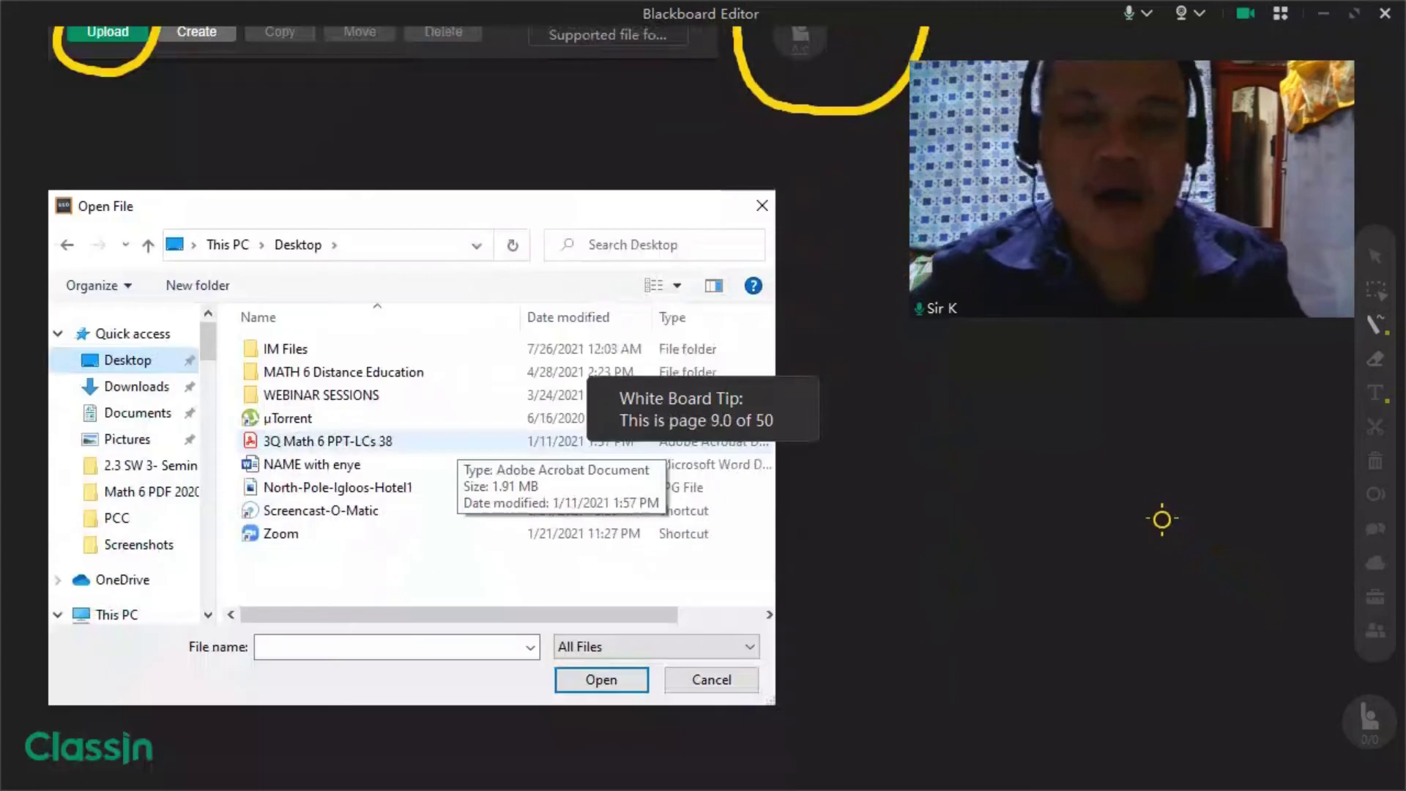
pyautogui.scroll(-2, 1162, 519)
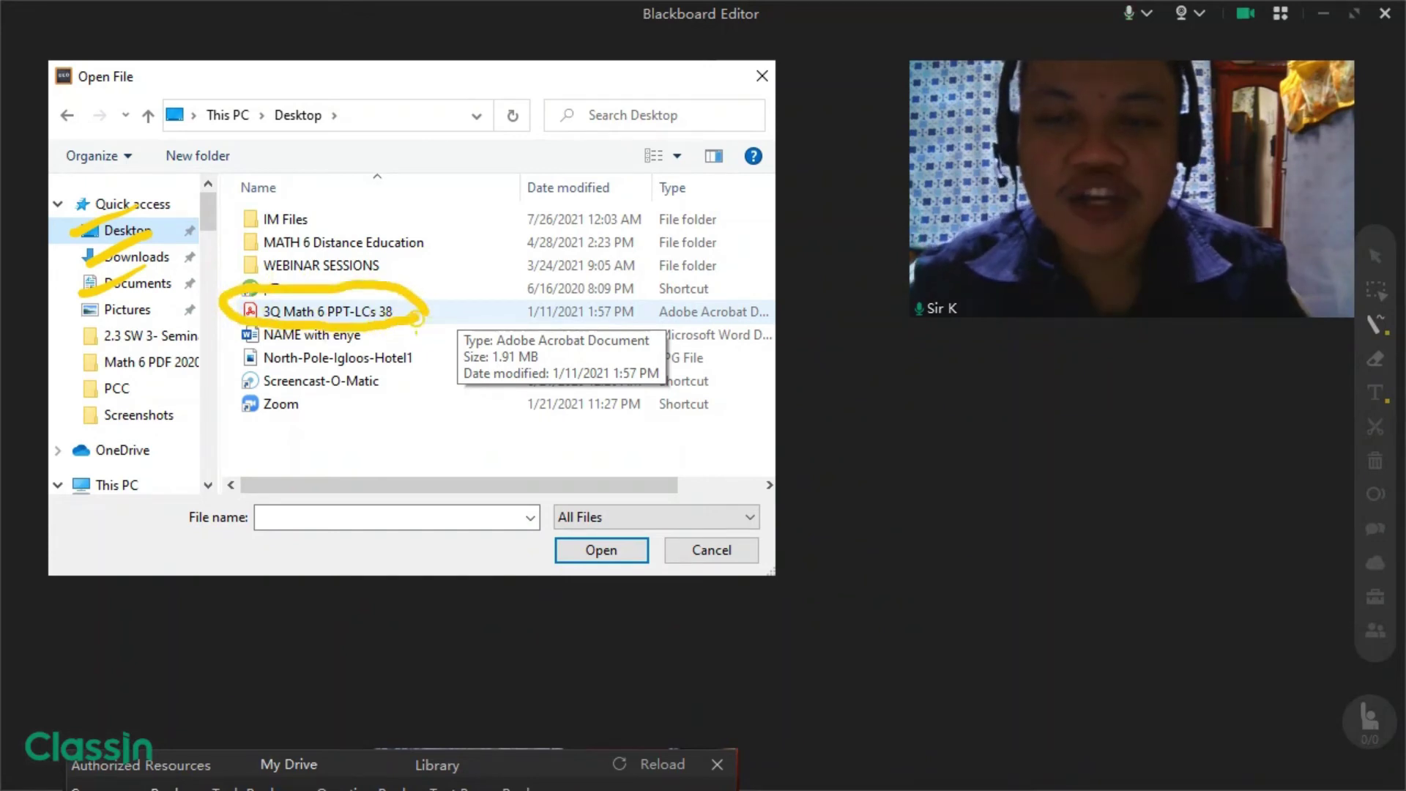
pyautogui.scroll(-2, 427, 301)
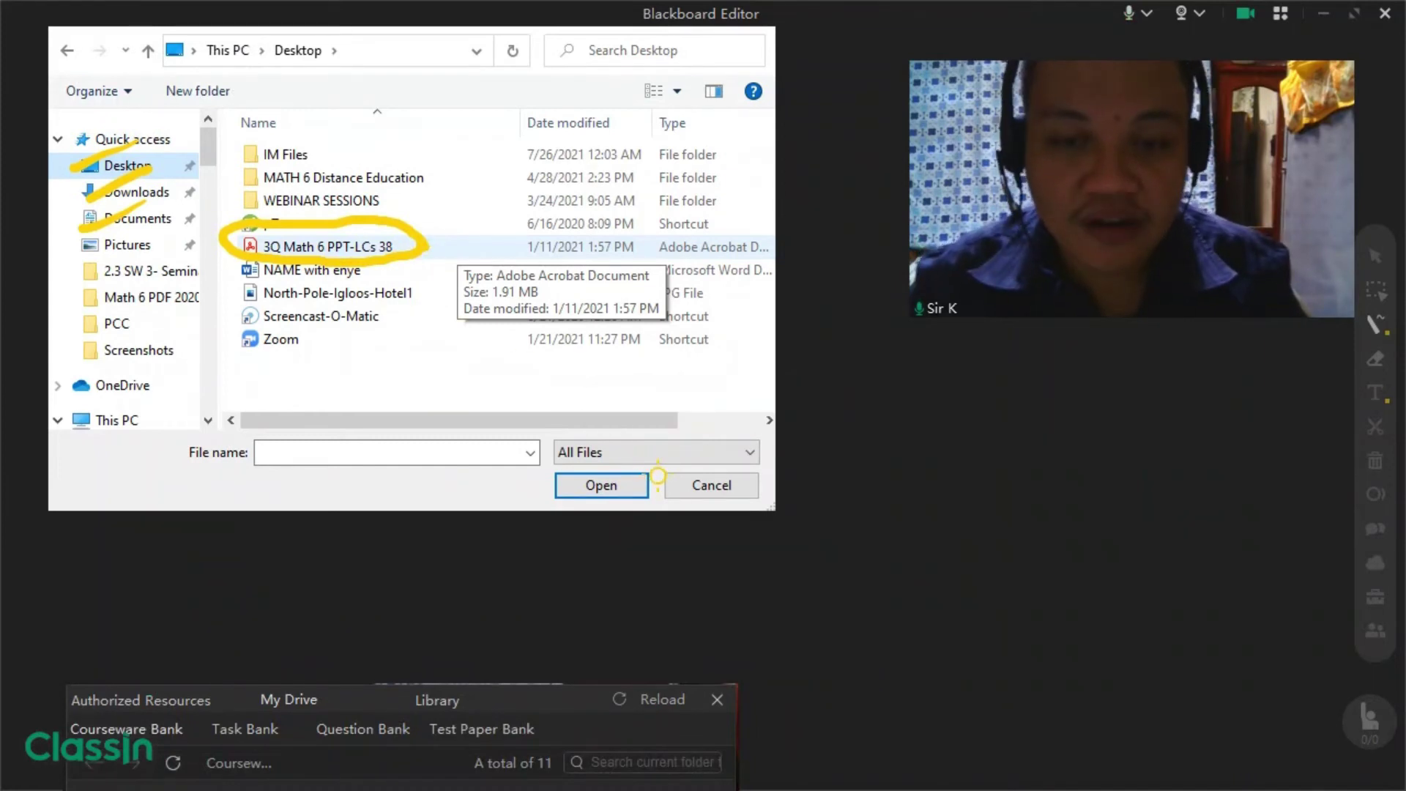
pyautogui.moveTo(658, 476)
pyautogui.mouseDown()
pyautogui.moveTo(557, 453)
pyautogui.moveTo(544, 513)
pyautogui.moveTo(649, 500)
pyautogui.mouseUp()
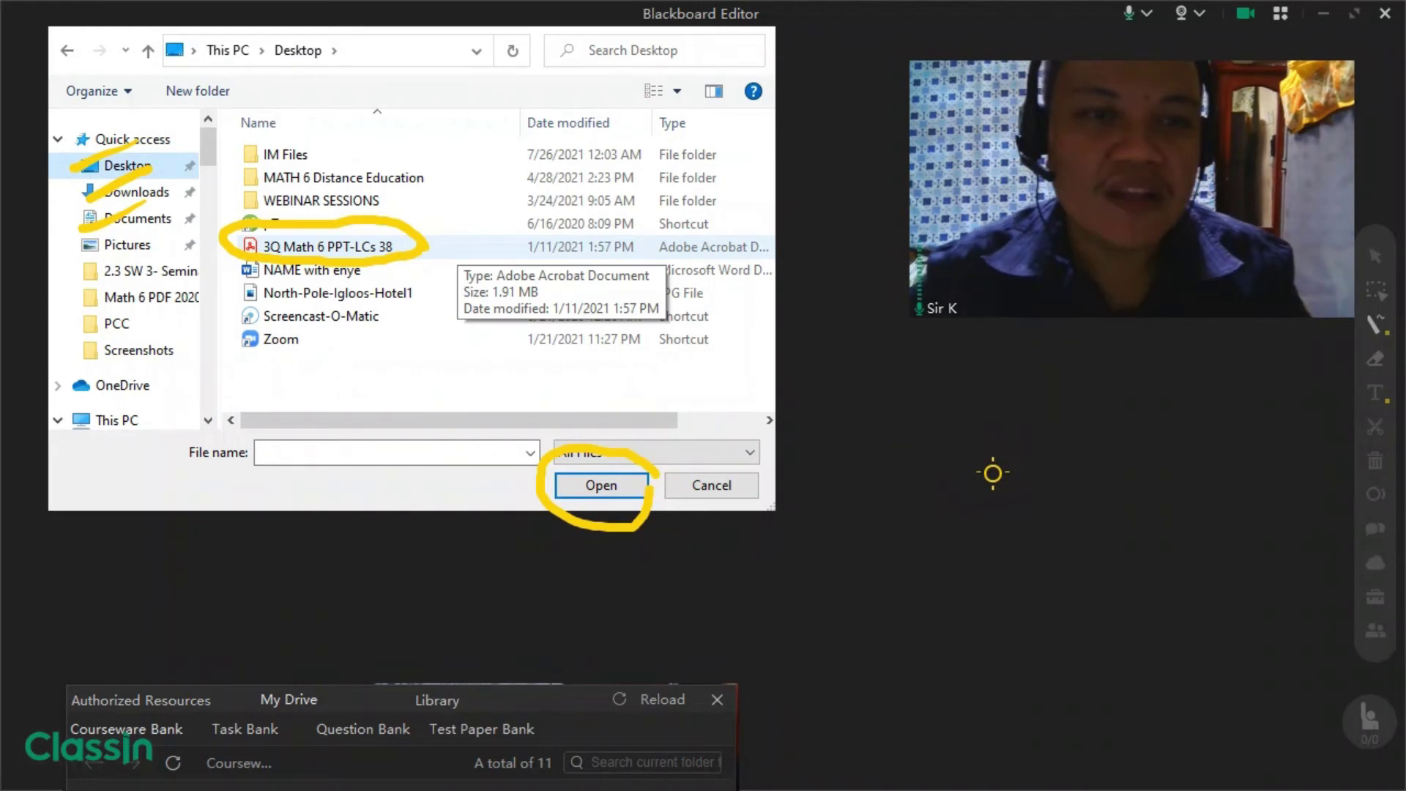
pyautogui.scroll(-8, 997, 475)
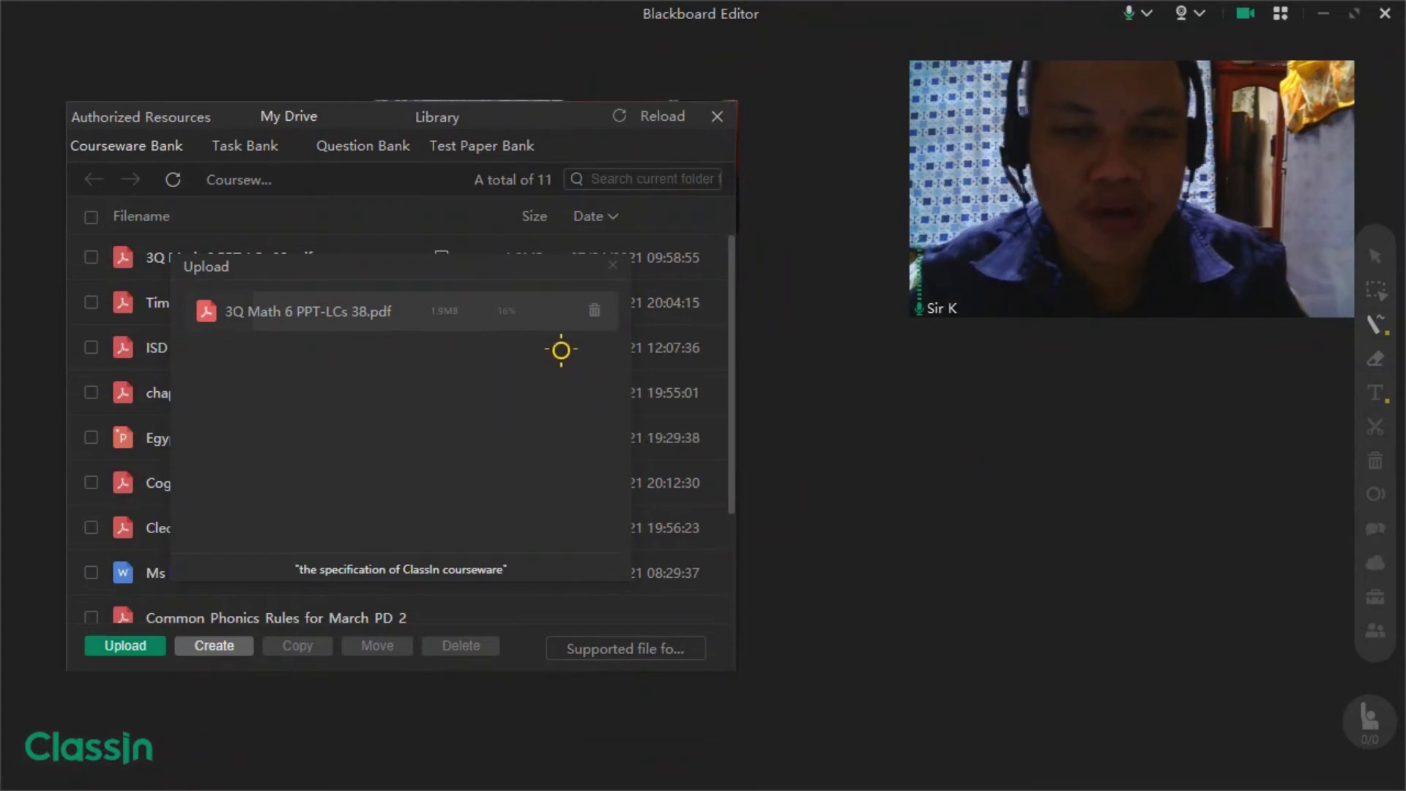
# Circle the upload percentage, circle and tick the 3Q Math 6 PPT-LCs 38.pdf row, then close the panel
pyautogui.moveTo(555, 321)
pyautogui.mouseDown()
pyautogui.moveTo(498, 275)
pyautogui.moveTo(471, 317)
pyautogui.moveTo(496, 339)
pyautogui.moveTo(550, 318)
pyautogui.mouseUp()
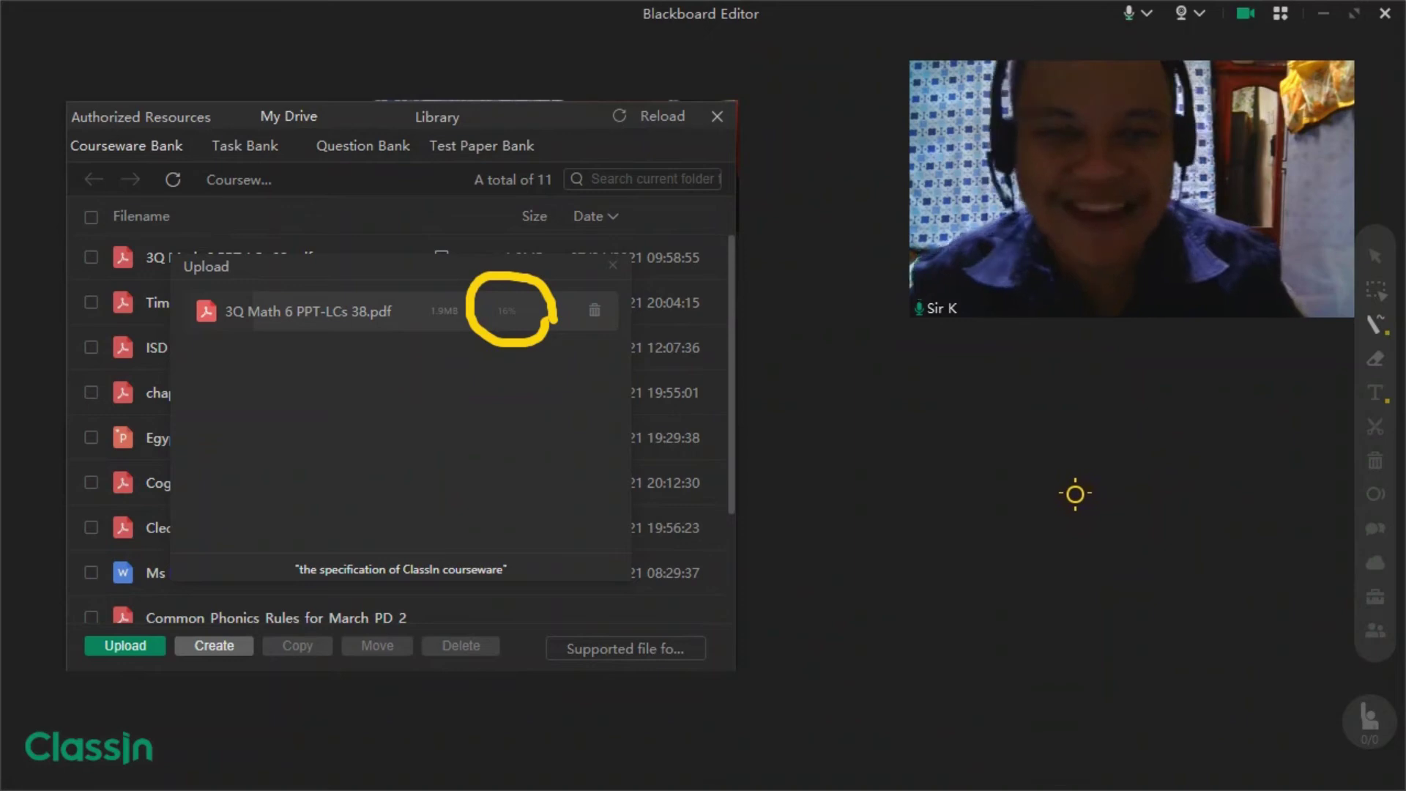
pyautogui.scroll(-3, 1077, 497)
pyautogui.scroll(-3, 1067, 494)
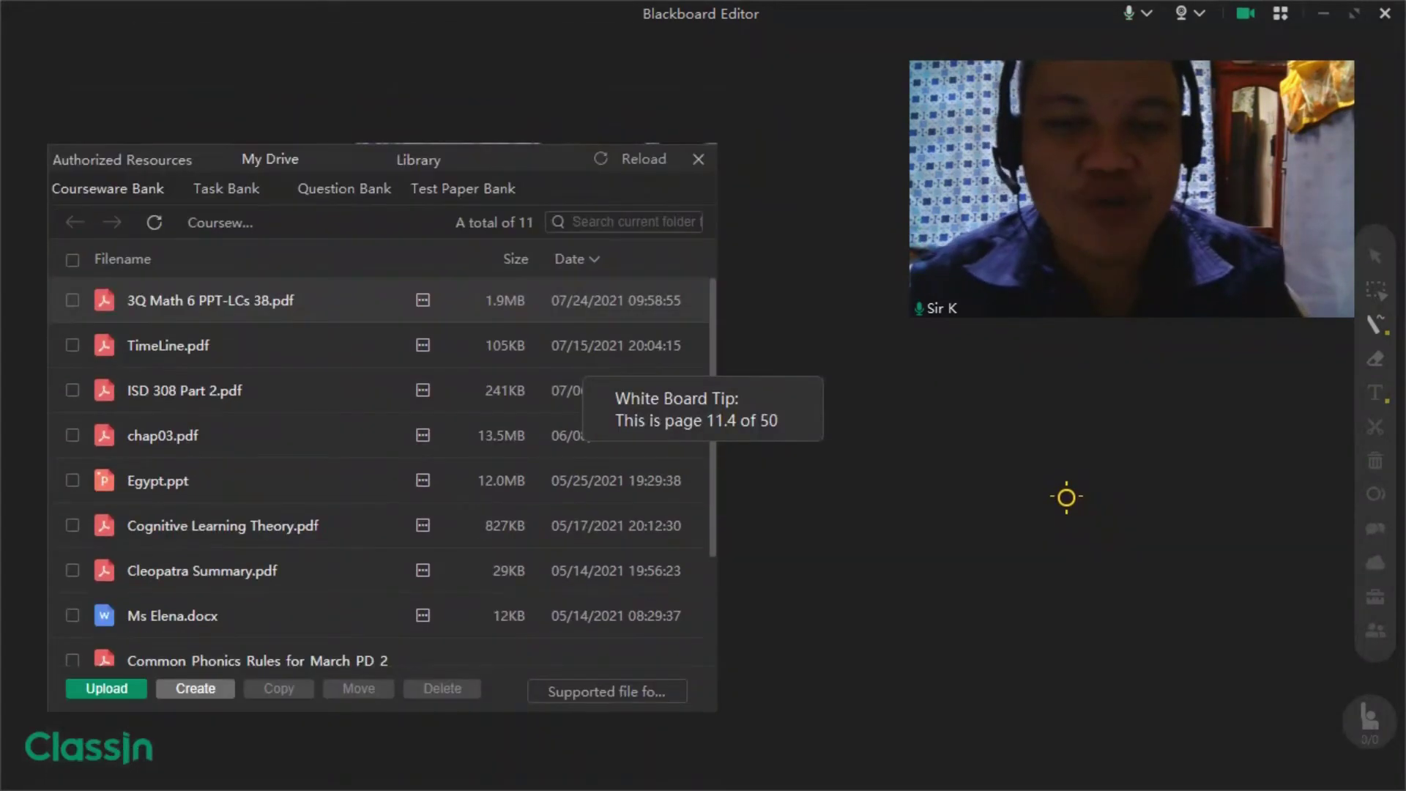
pyautogui.moveTo(363, 232)
pyautogui.mouseDown()
pyautogui.moveTo(257, 200)
pyautogui.moveTo(69, 207)
pyautogui.moveTo(66, 236)
pyautogui.moveTo(134, 256)
pyautogui.moveTo(344, 265)
pyautogui.moveTo(374, 229)
pyautogui.mouseUp()
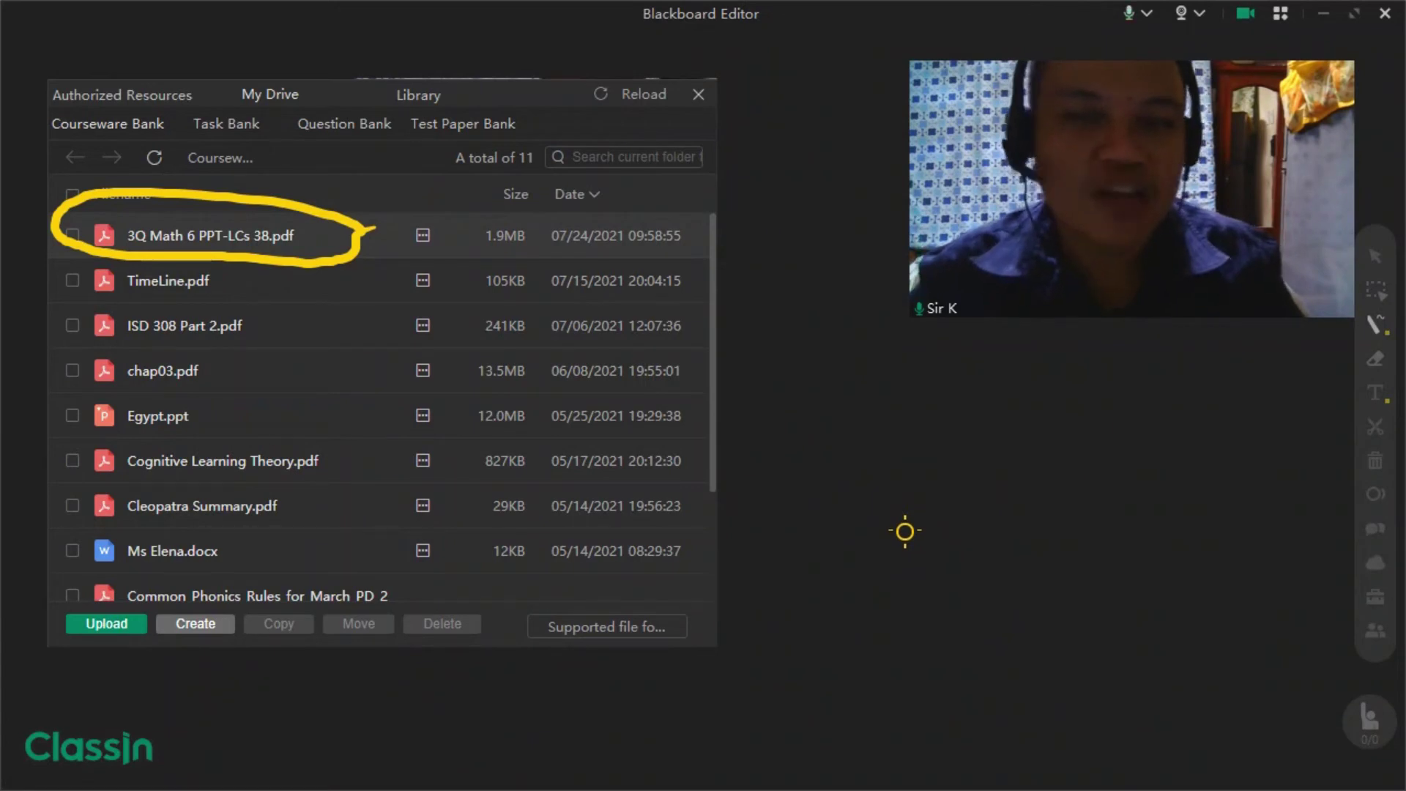
pyautogui.moveTo(379, 230); pyautogui.dragTo(469, 173)
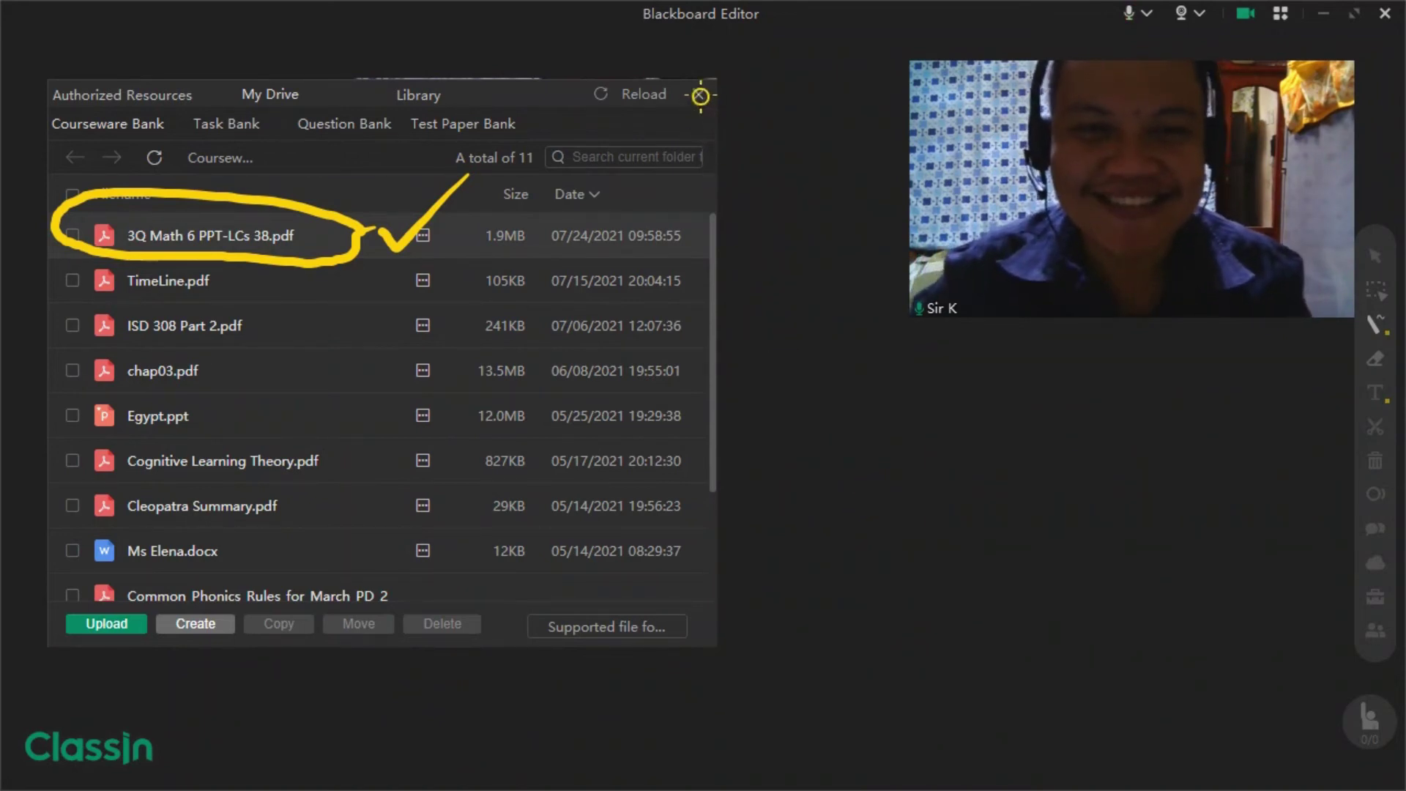
pyautogui.click(701, 93)
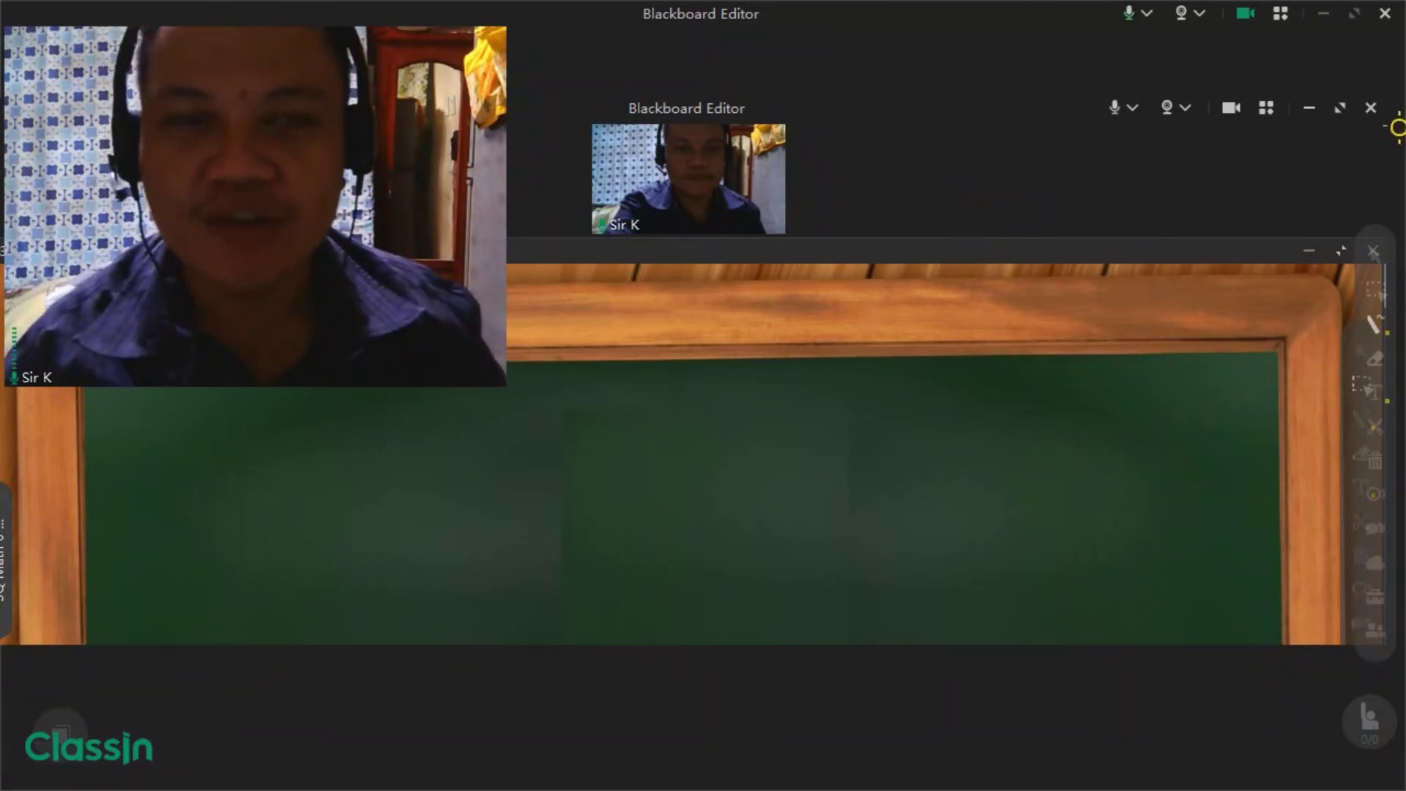
# Circle the camera icon in the Blackboard Editor header screenshot in yellow
pyautogui.moveTo(1262, 99)
pyautogui.mouseDown()
pyautogui.moveTo(1212, 128)
pyautogui.moveTo(1254, 131)
pyautogui.moveTo(1267, 93)
pyautogui.mouseUp()
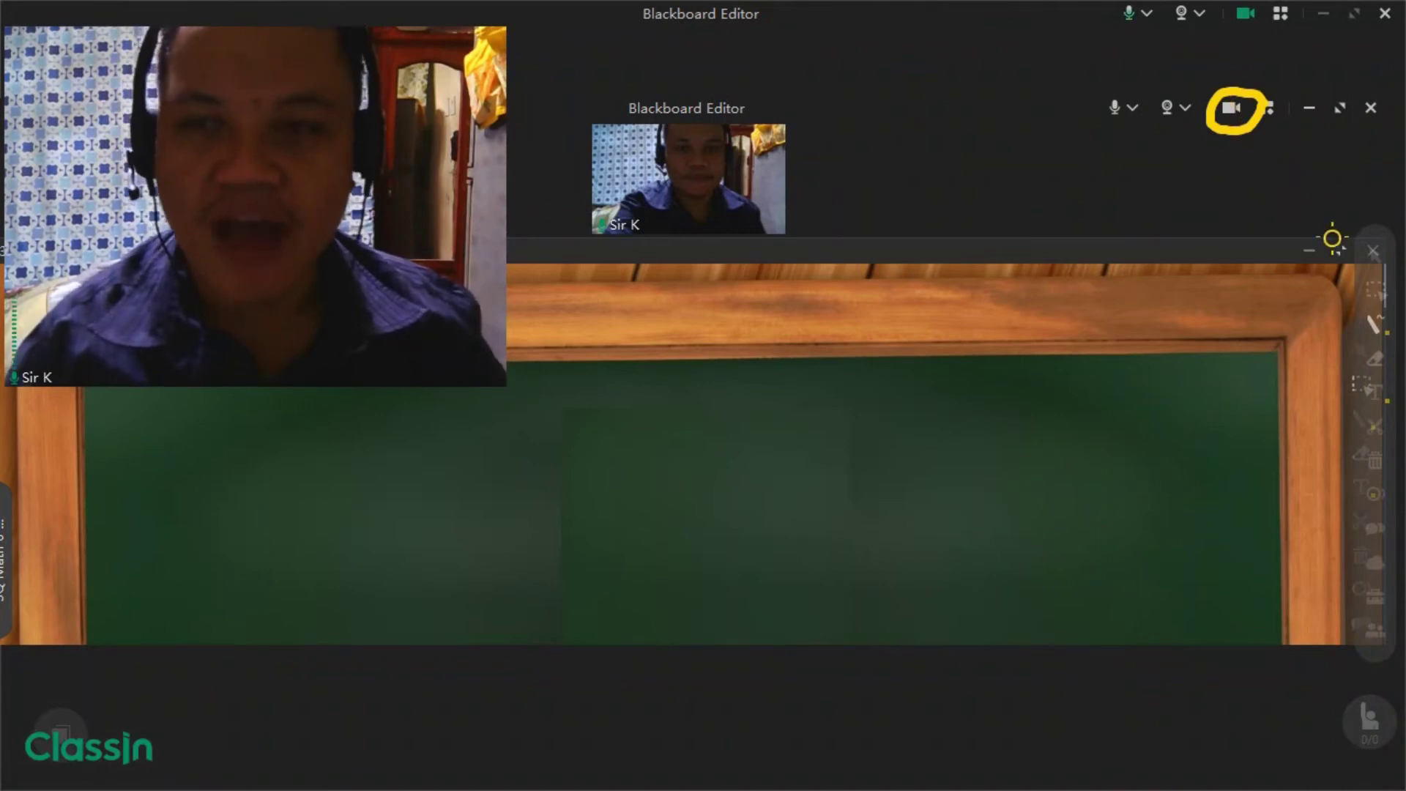
# Circle the Start Recording option on the HD recording-quality notice in yellow
pyautogui.scroll(-5, 1319, 289)
pyautogui.scroll(3, 1286, 294)
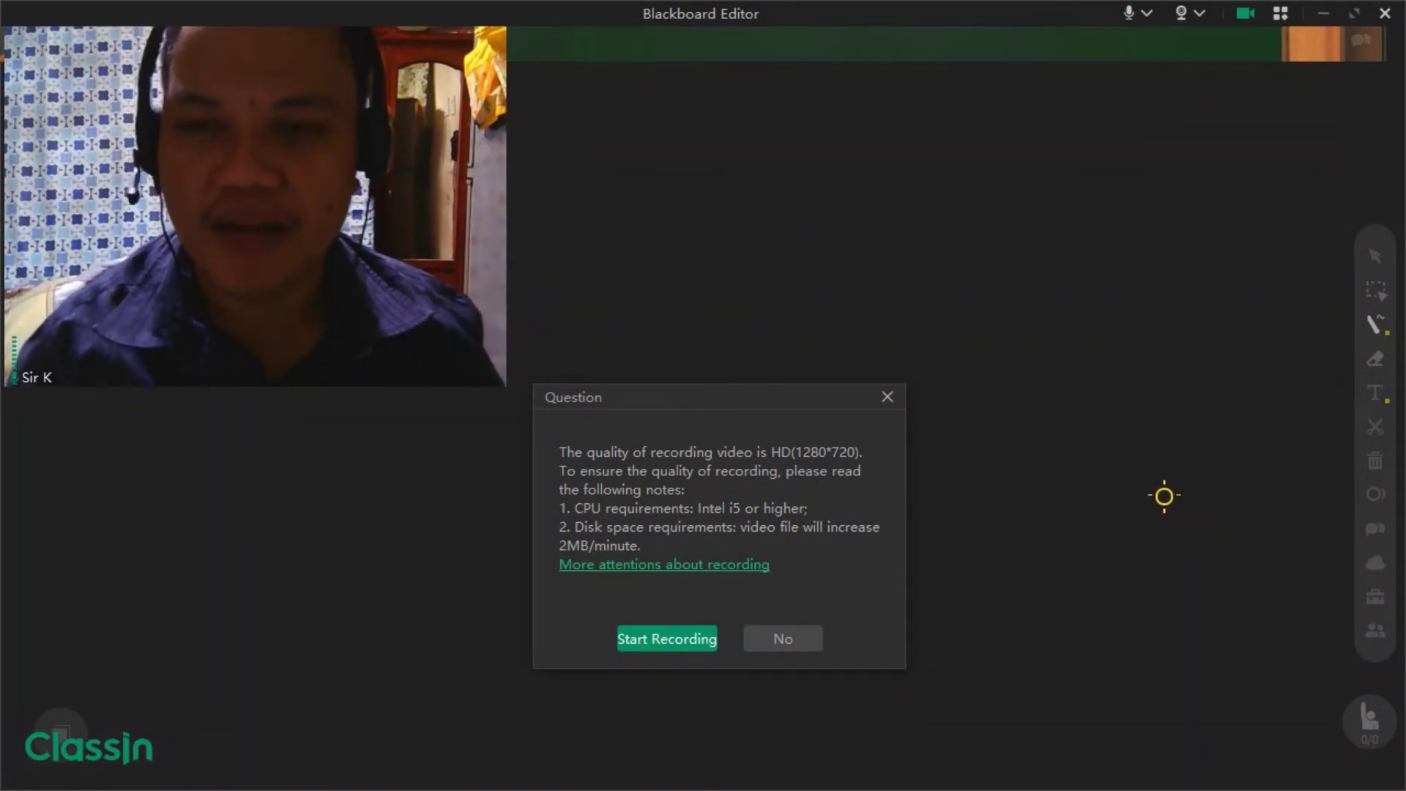
pyautogui.moveTo(717, 610)
pyautogui.mouseDown()
pyautogui.moveTo(605, 614)
pyautogui.moveTo(647, 704)
pyautogui.moveTo(732, 653)
pyautogui.moveTo(714, 599)
pyautogui.mouseUp()
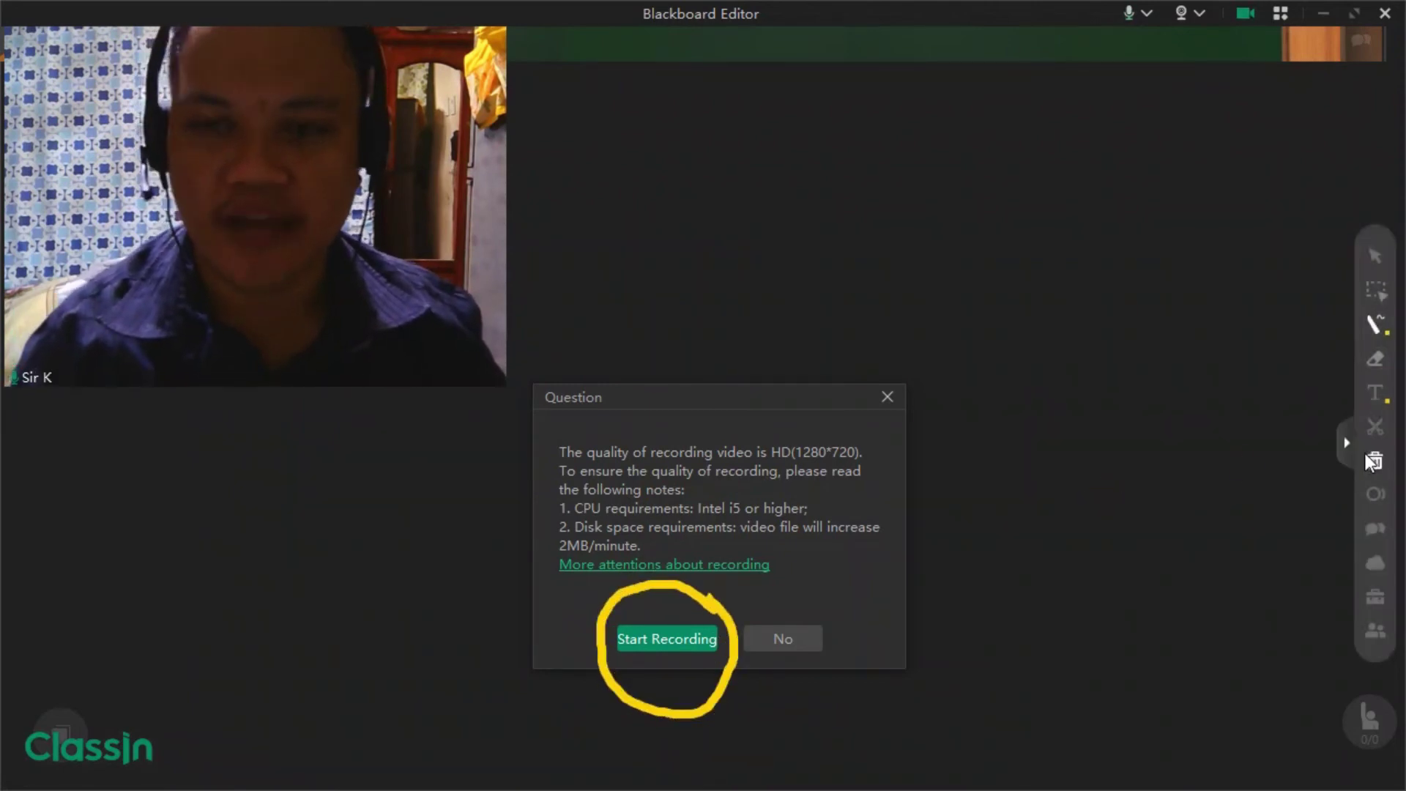
# Scroll through the Save EEO Record File screenshot and circle the green recording icon in yellow
pyautogui.scroll(-5, 1202, 452)
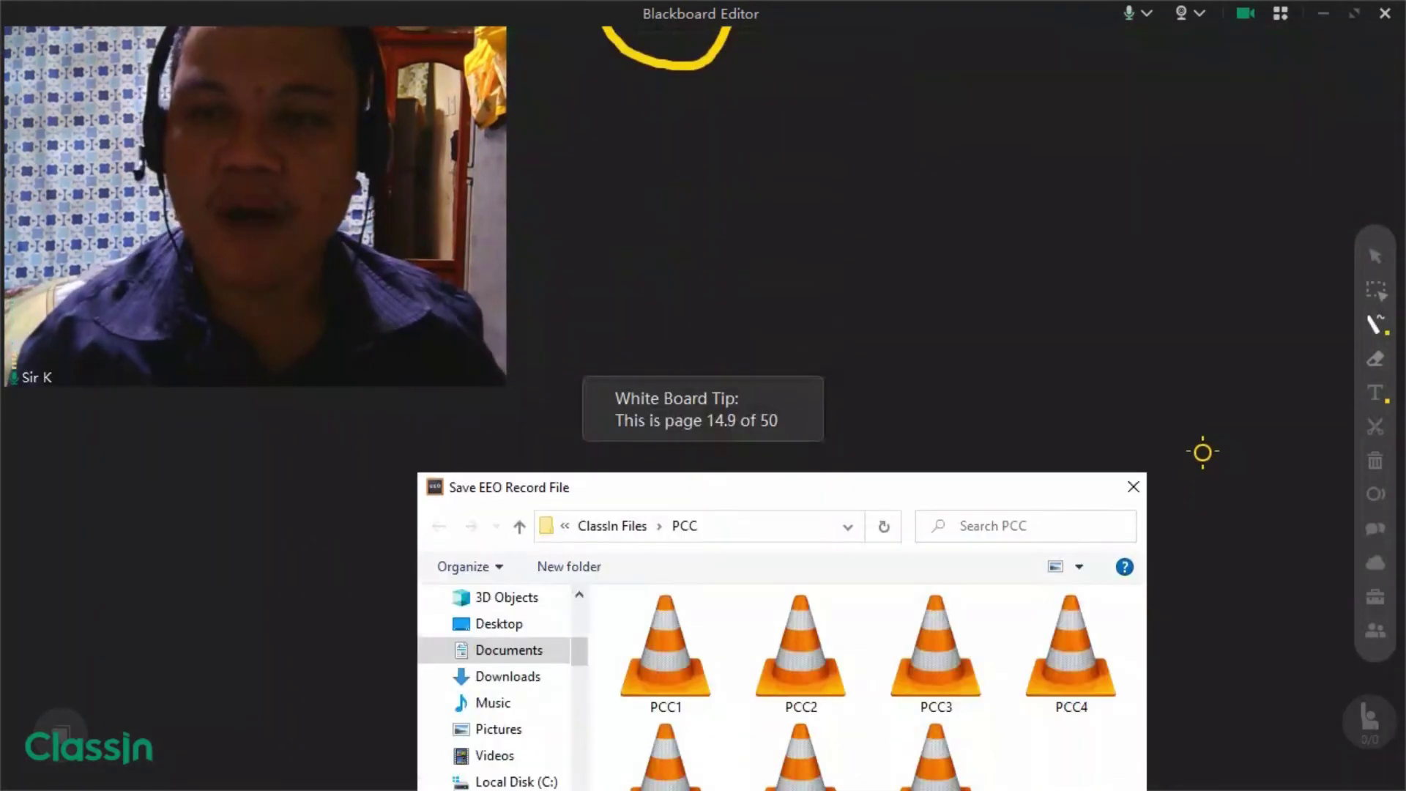
pyautogui.scroll(-3, 1202, 452)
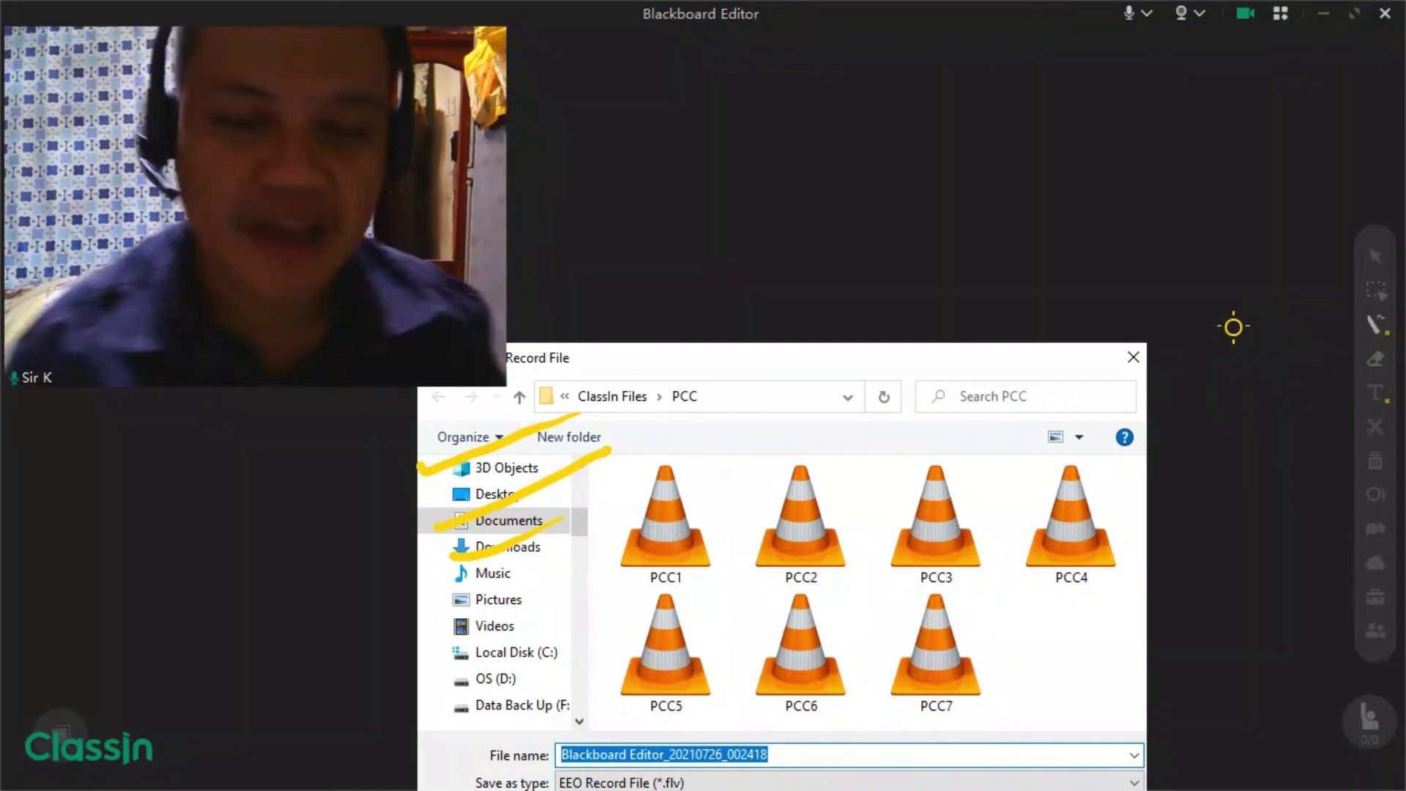
pyautogui.scroll(-1, 1178, 279)
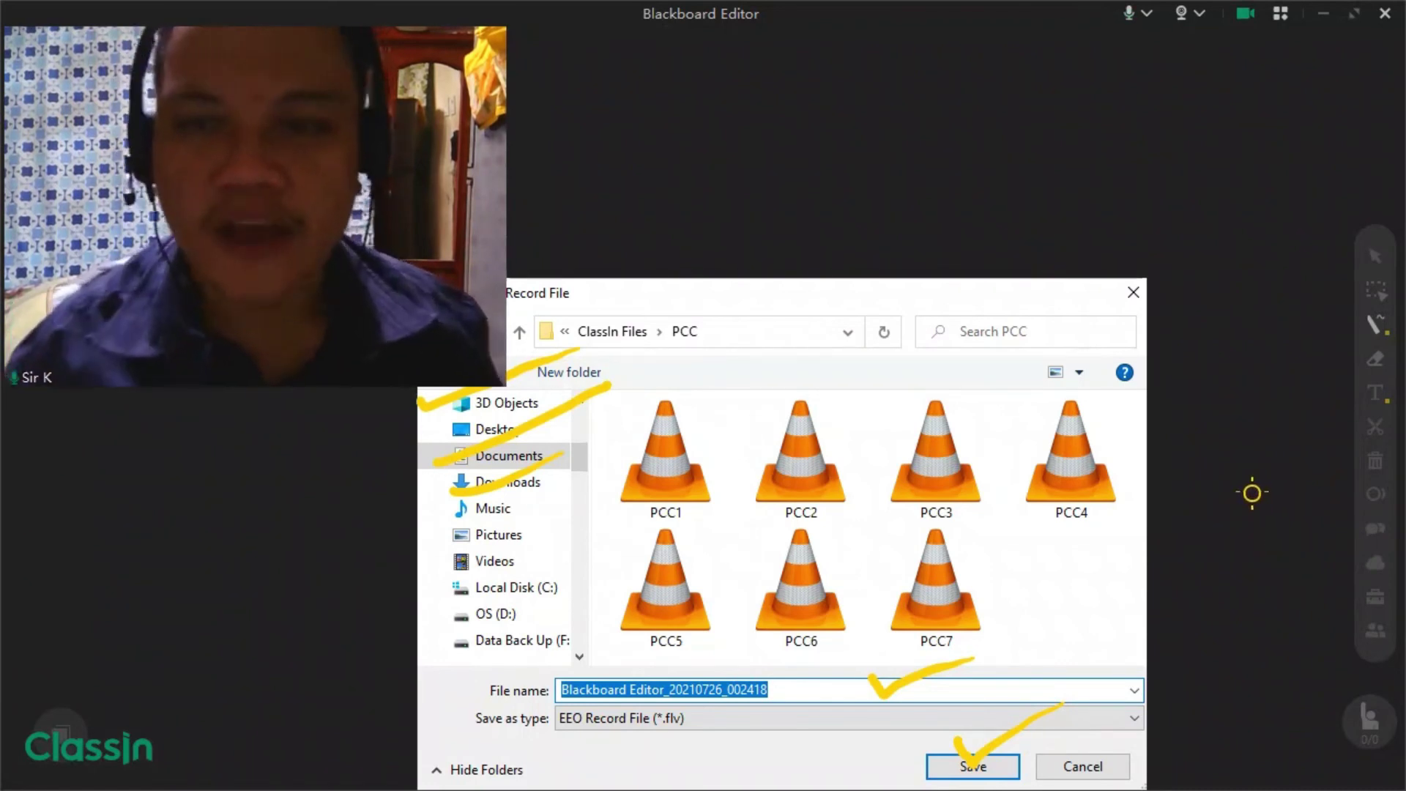
pyautogui.scroll(-5, 1251, 498)
pyautogui.scroll(-3, 1248, 503)
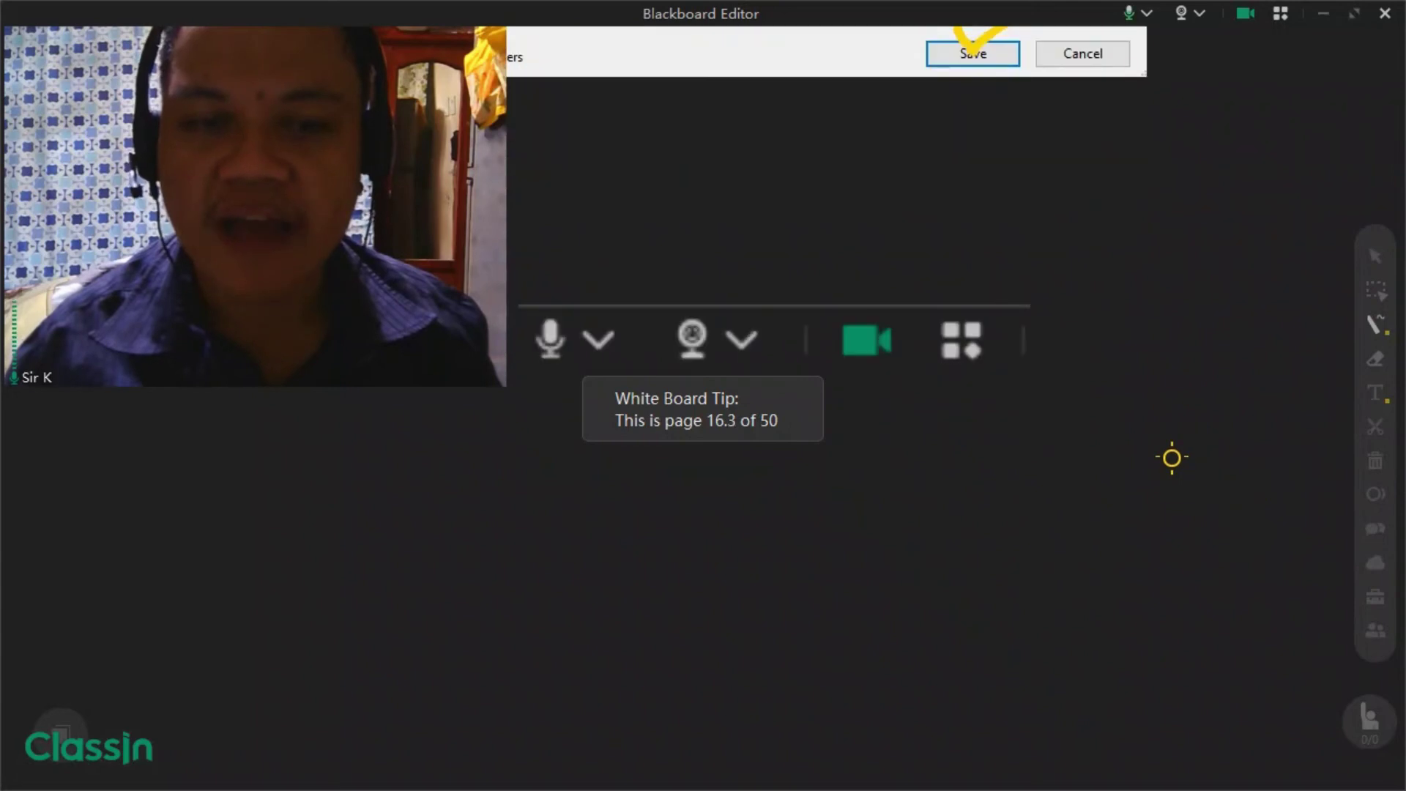
pyautogui.moveTo(913, 209)
pyautogui.mouseDown()
pyautogui.moveTo(810, 151)
pyautogui.moveTo(929, 264)
pyautogui.moveTo(920, 187)
pyautogui.mouseUp()
pyautogui.click(1375, 427)
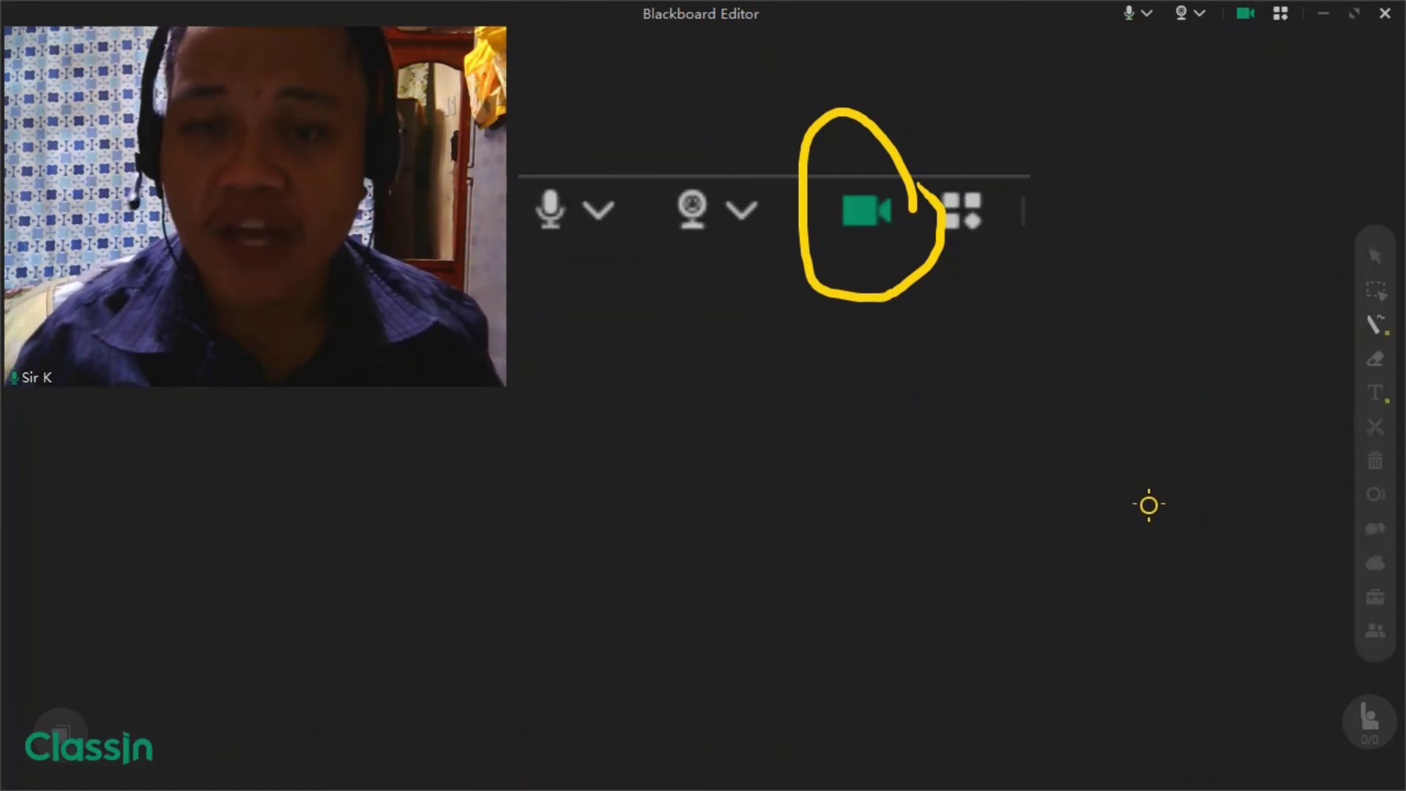
# Draw a yellow tick through the circled green recording icon
pyautogui.moveTo(859, 249); pyautogui.dragTo(1020, 133)
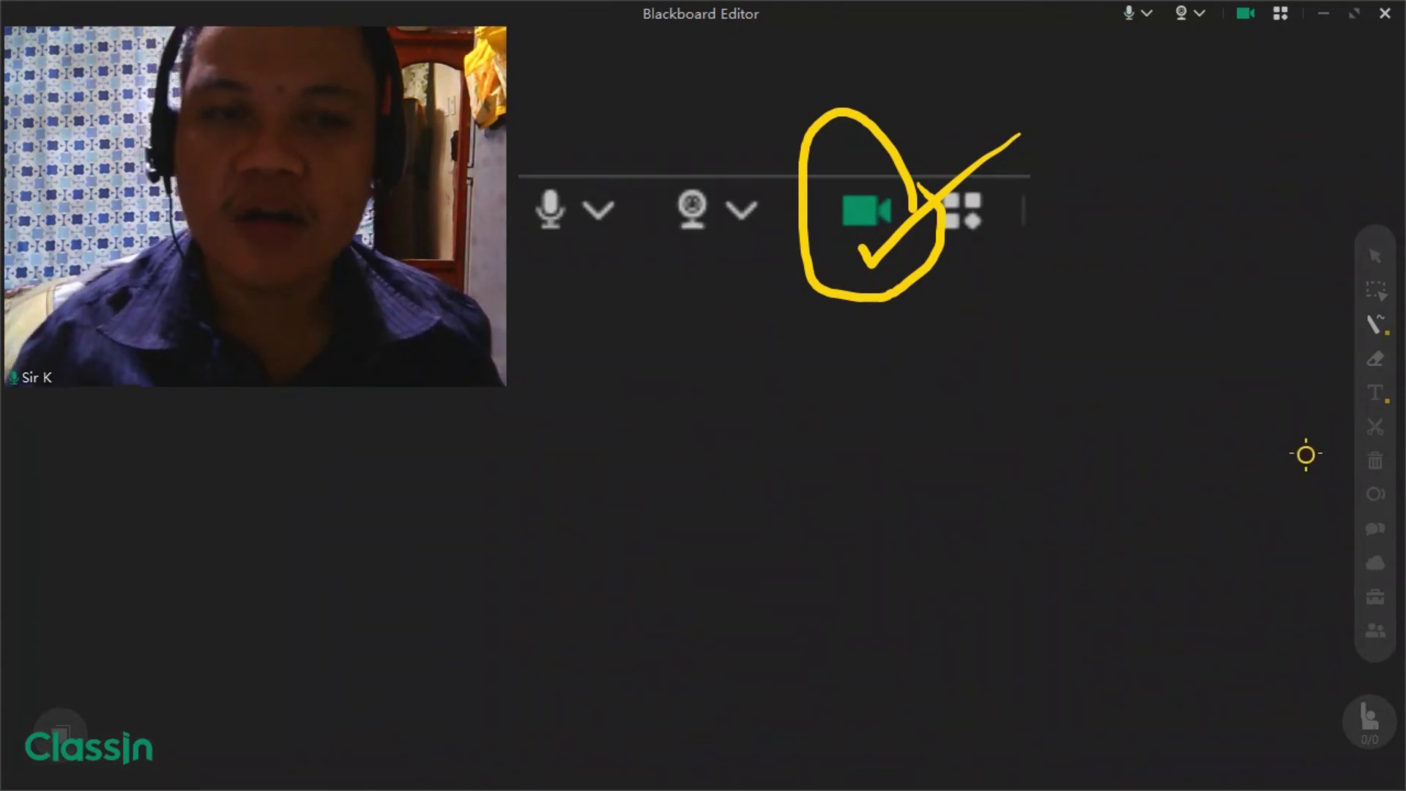
pyautogui.click(1375, 427)
pyautogui.click(848, 243)
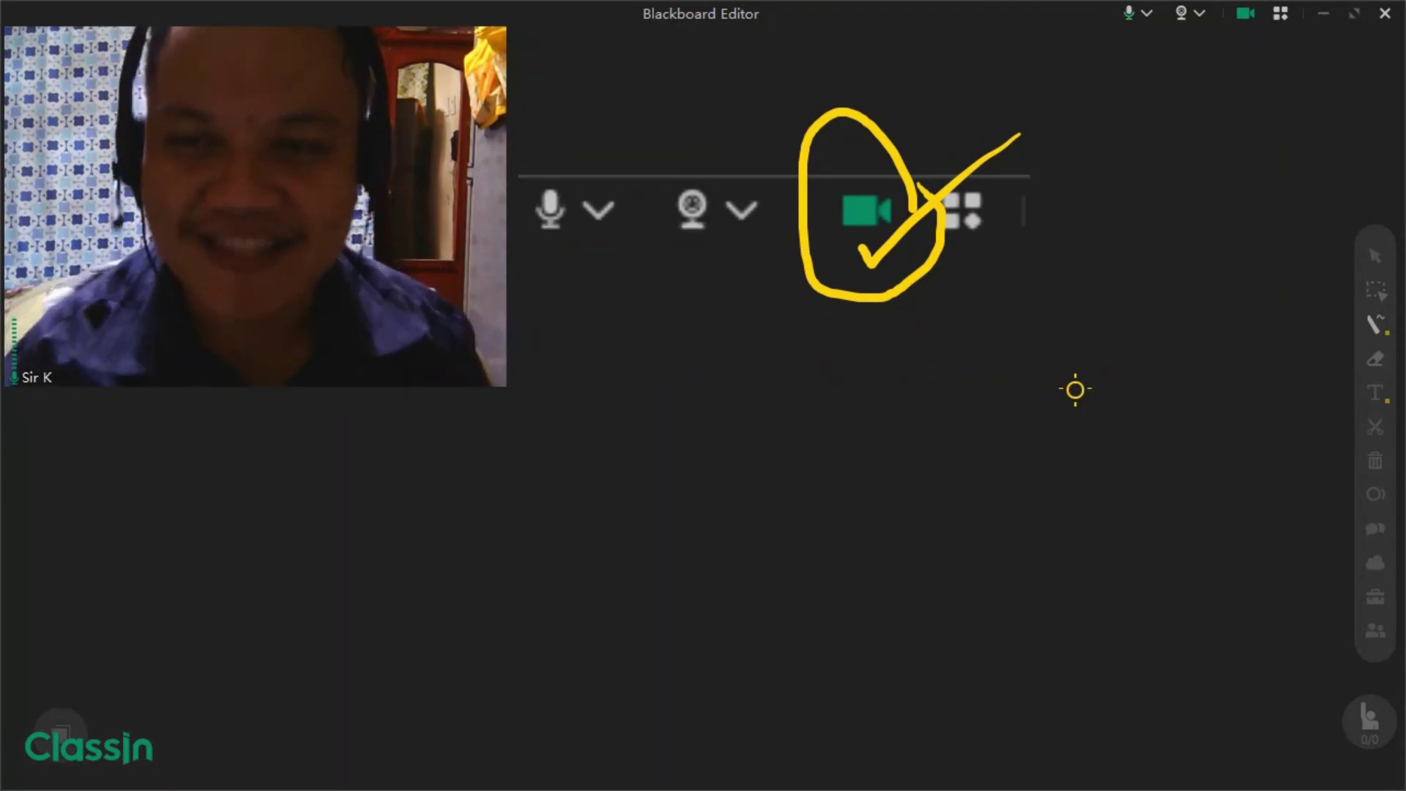
# Show and hide the classroom toolbox, then switch to the marquee select tool
pyautogui.scroll(-5, 1165, 386)
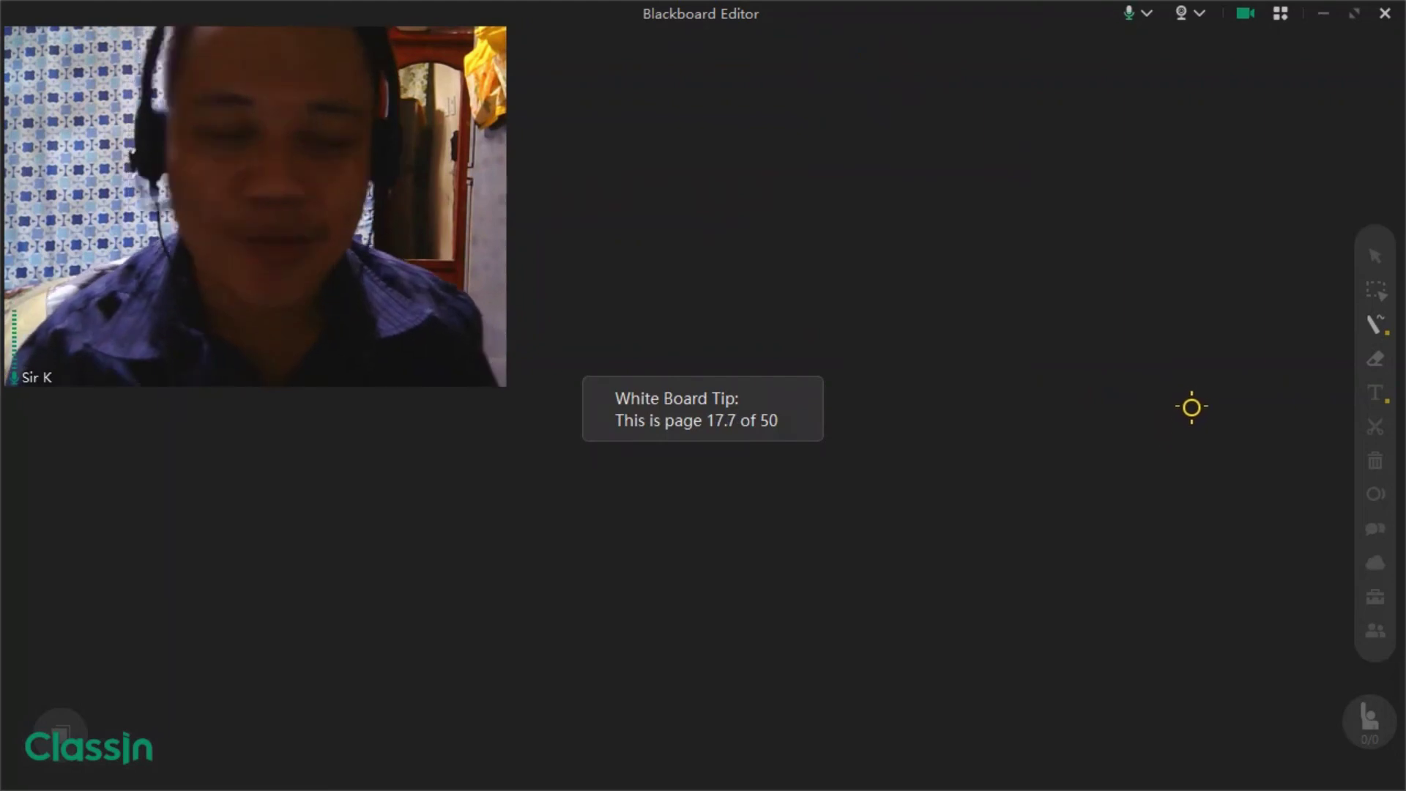
pyautogui.click(1377, 598)
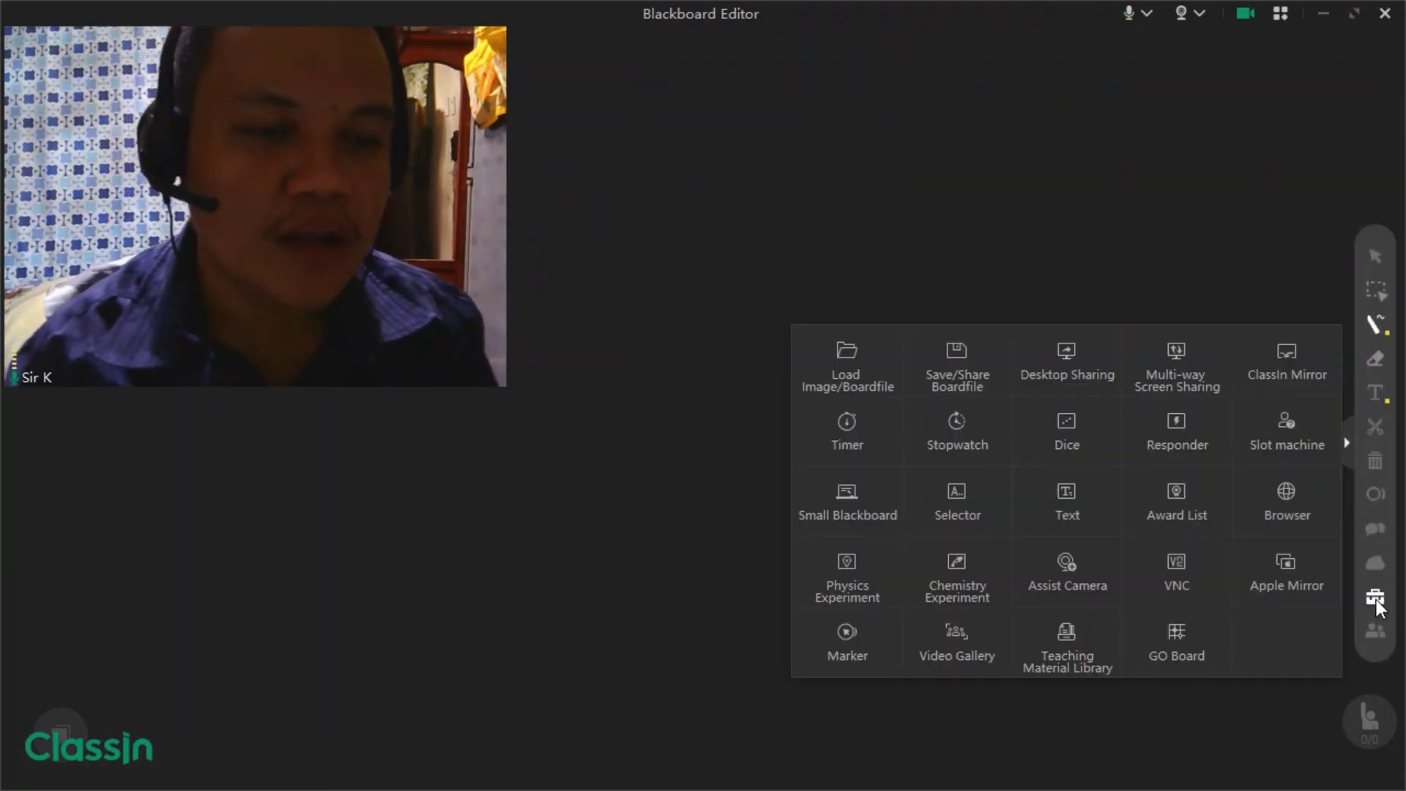
pyautogui.click(1376, 566)
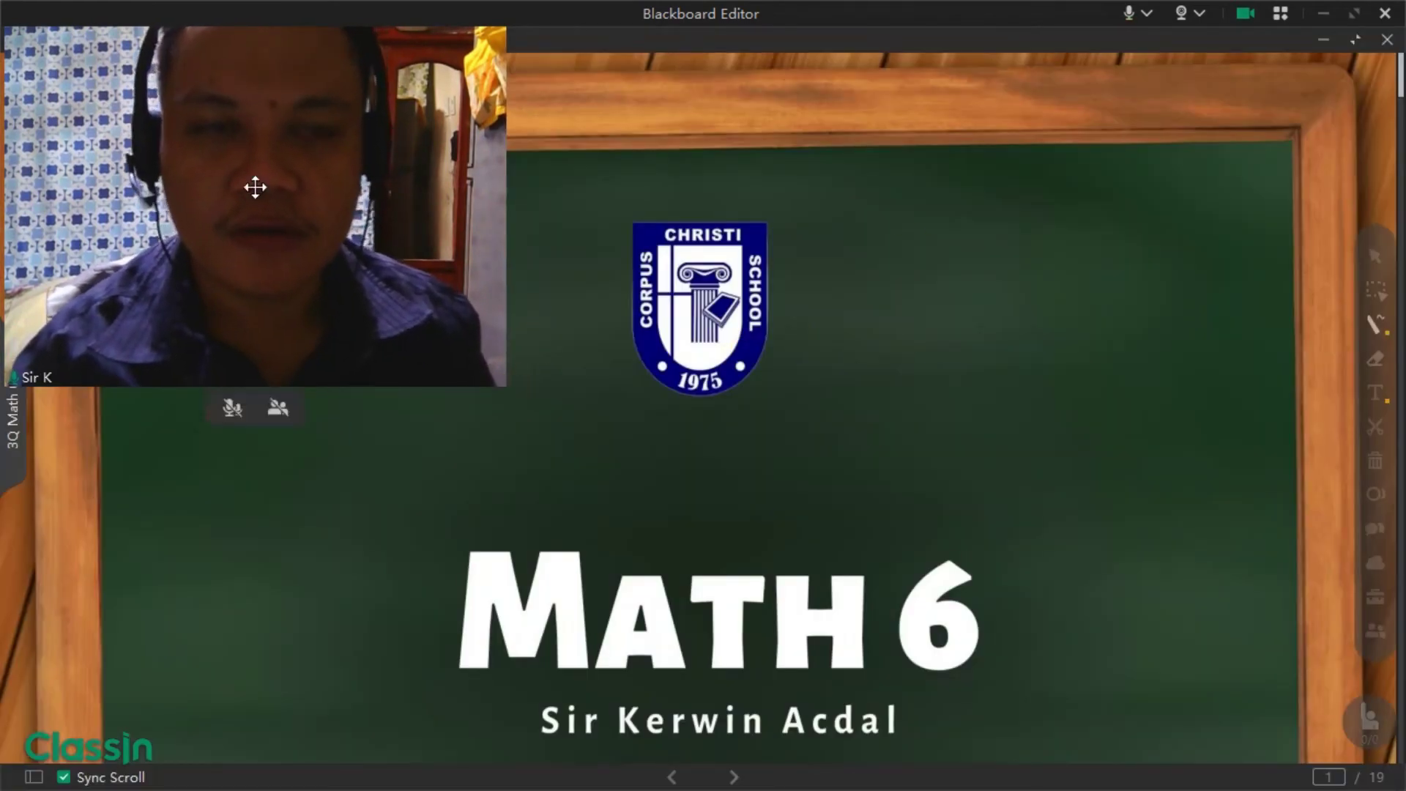
pyautogui.click(1376, 282)
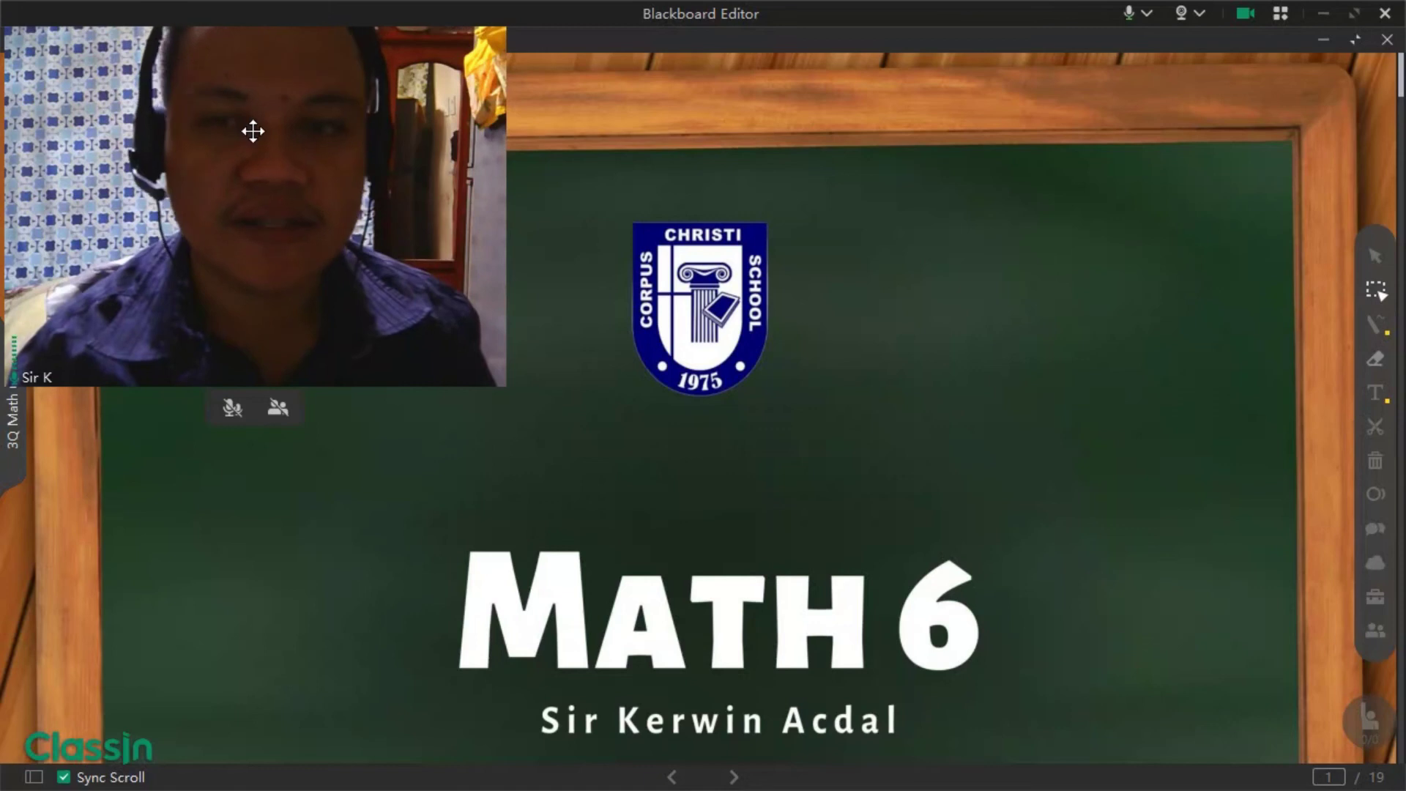
# Shrink the video tile and restore the Math 6 PDF to a floating window on page 1
pyautogui.moveTo(497, 378); pyautogui.dragTo(319, 220)
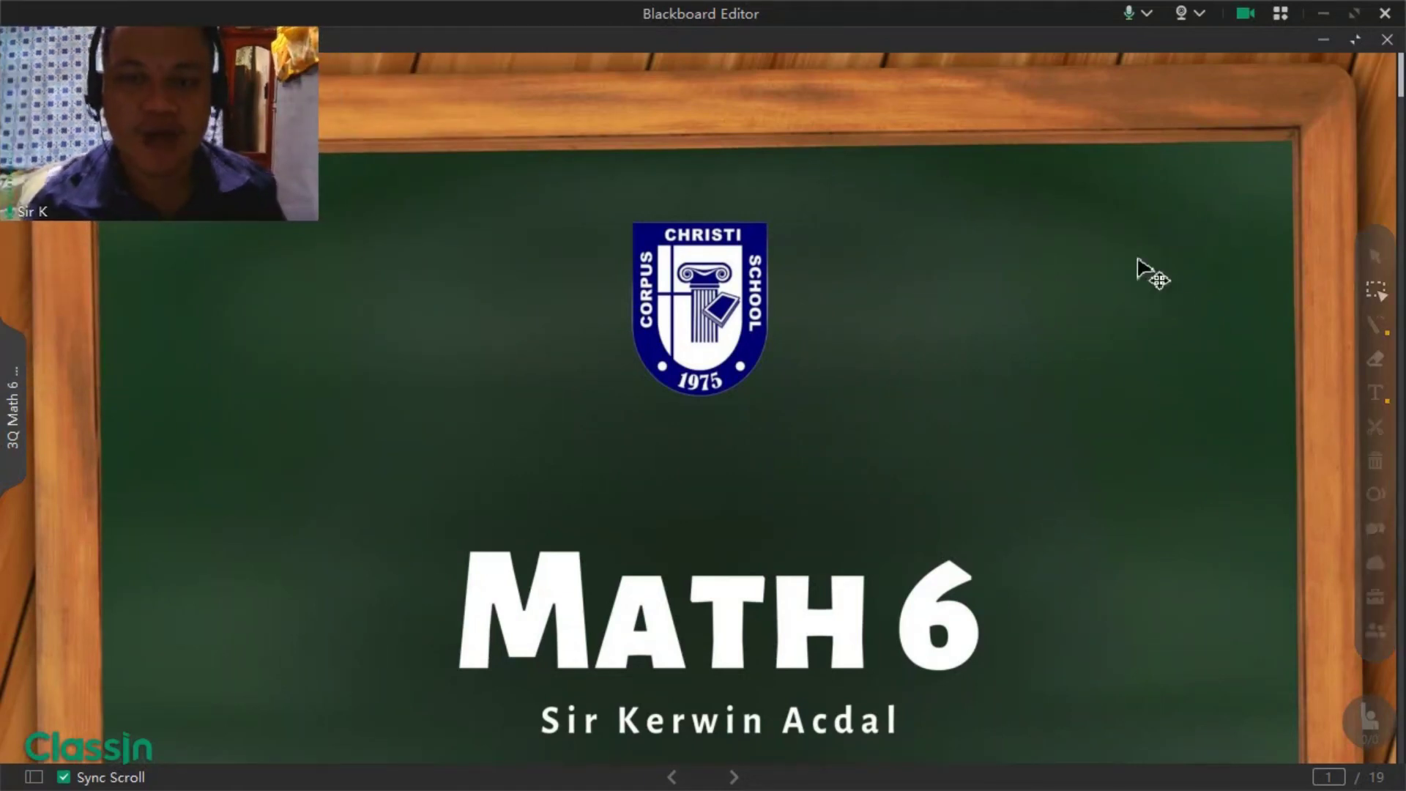
pyautogui.scroll(-8, 1154, 301)
pyautogui.scroll(-6, 1157, 322)
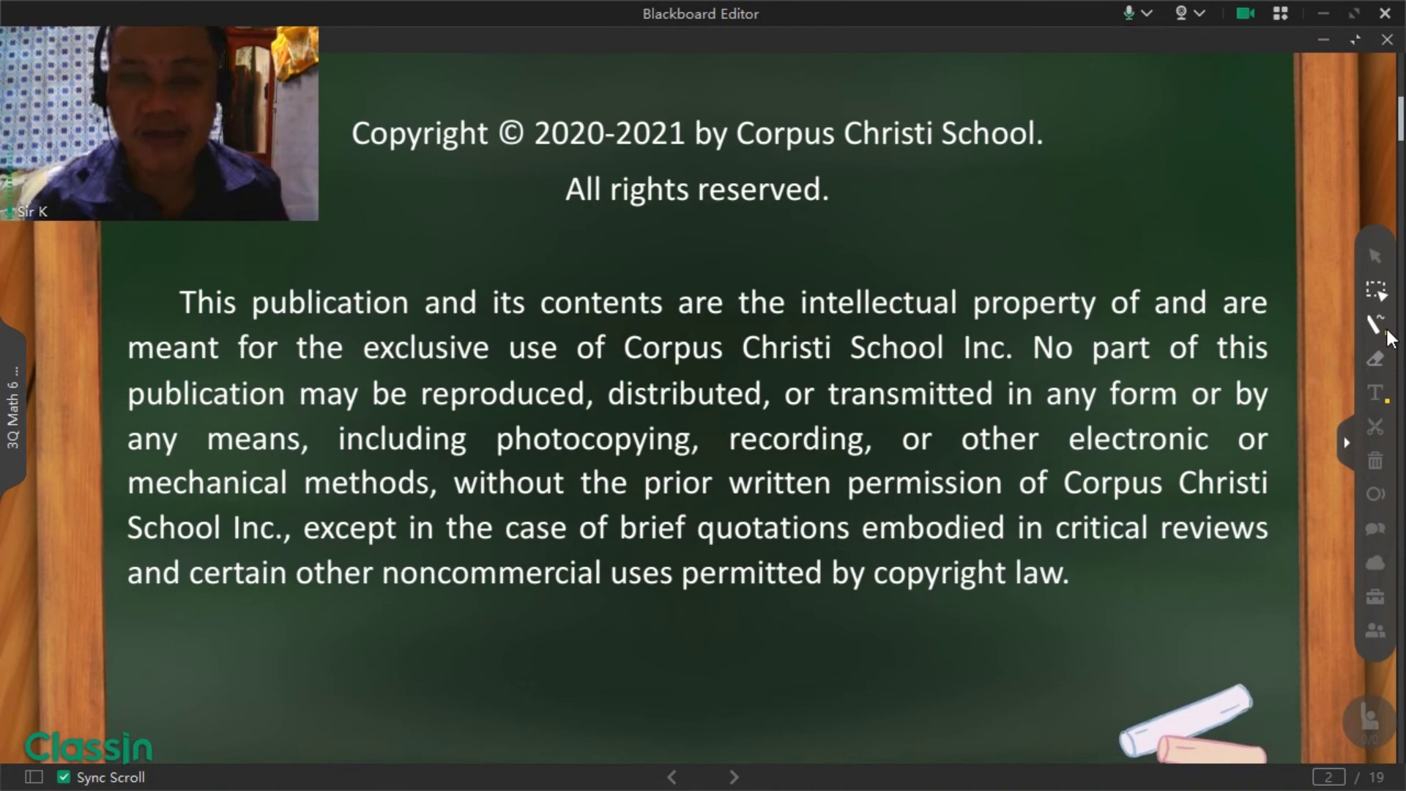
pyautogui.click(1356, 40)
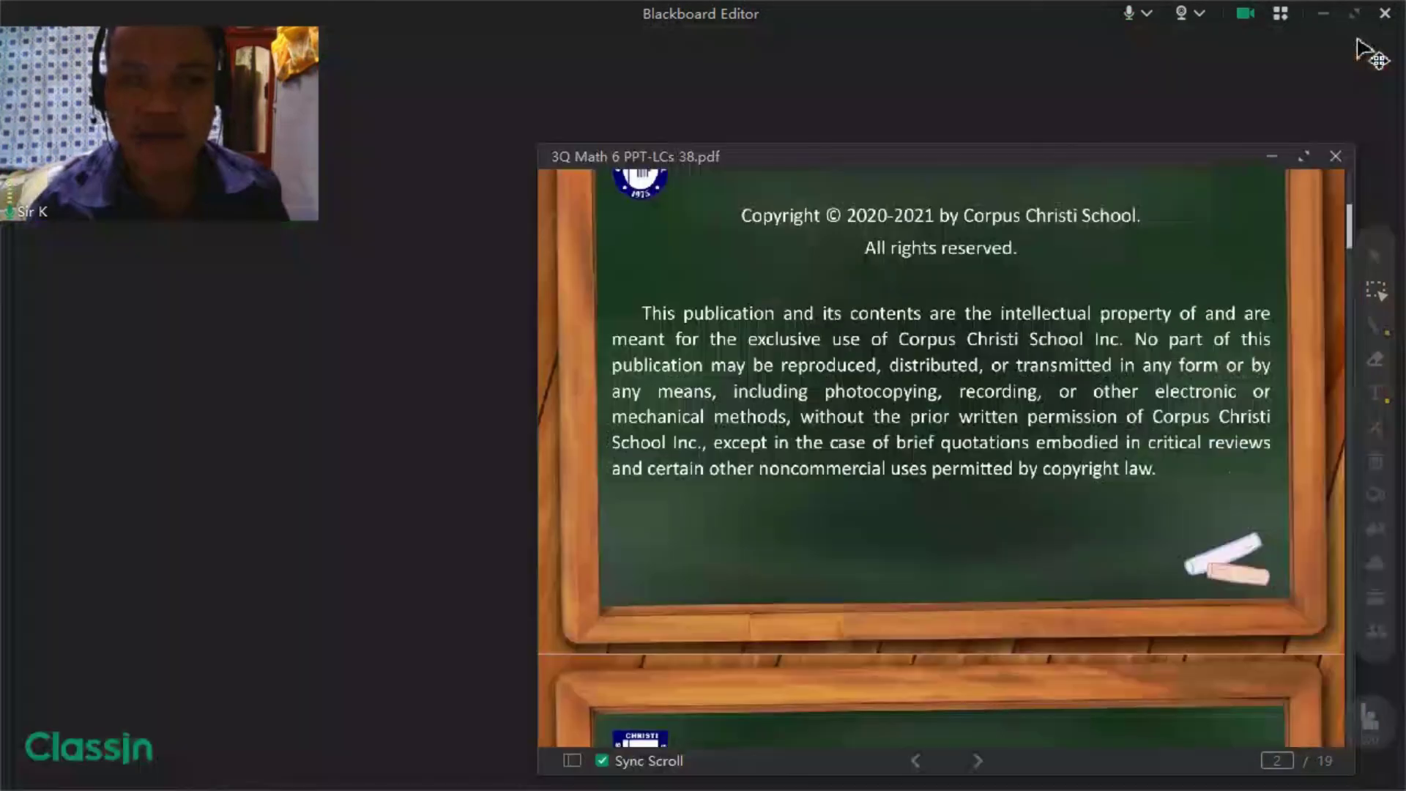
pyautogui.scroll(3, 978, 404)
pyautogui.scroll(3, 973, 403)
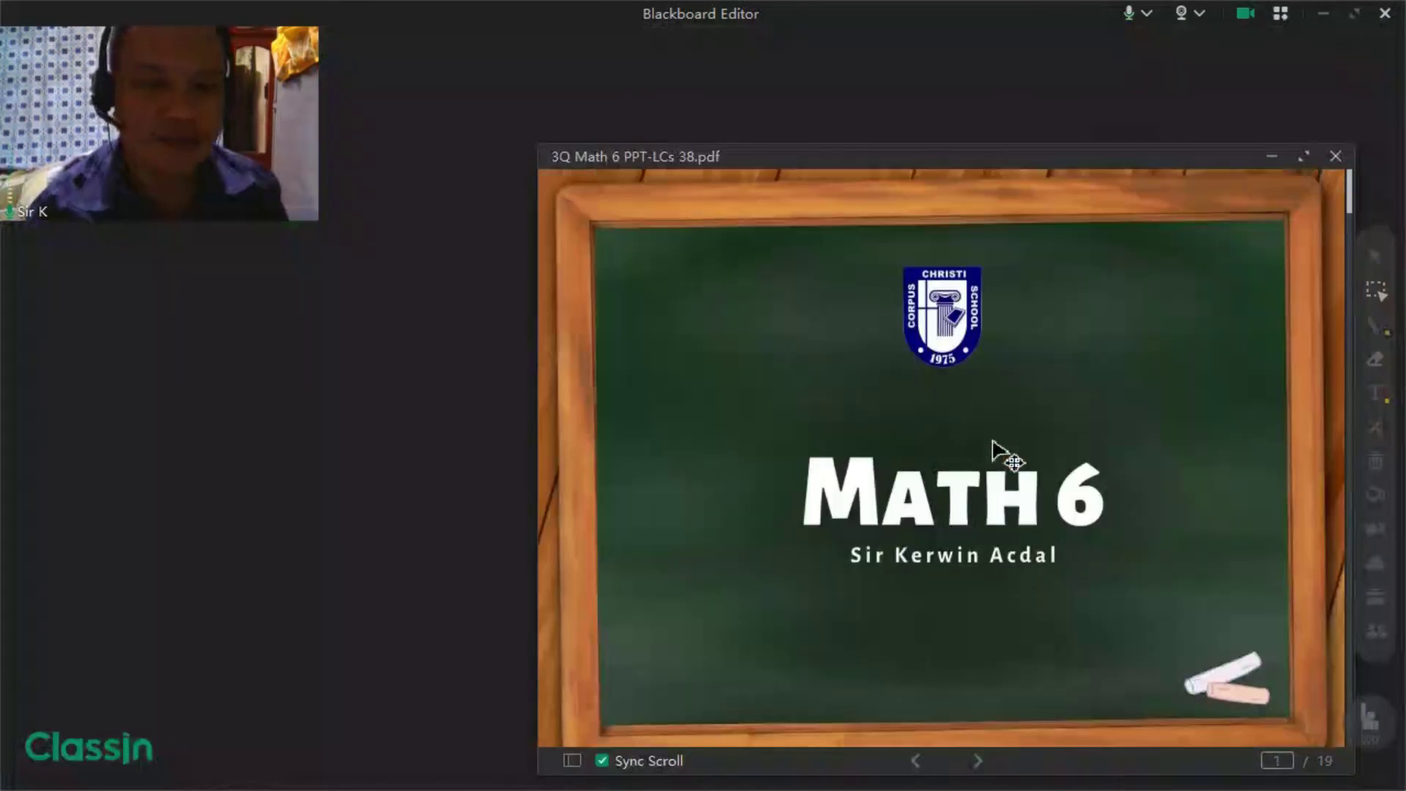
pyautogui.moveTo(885, 166); pyautogui.dragTo(883, 129)
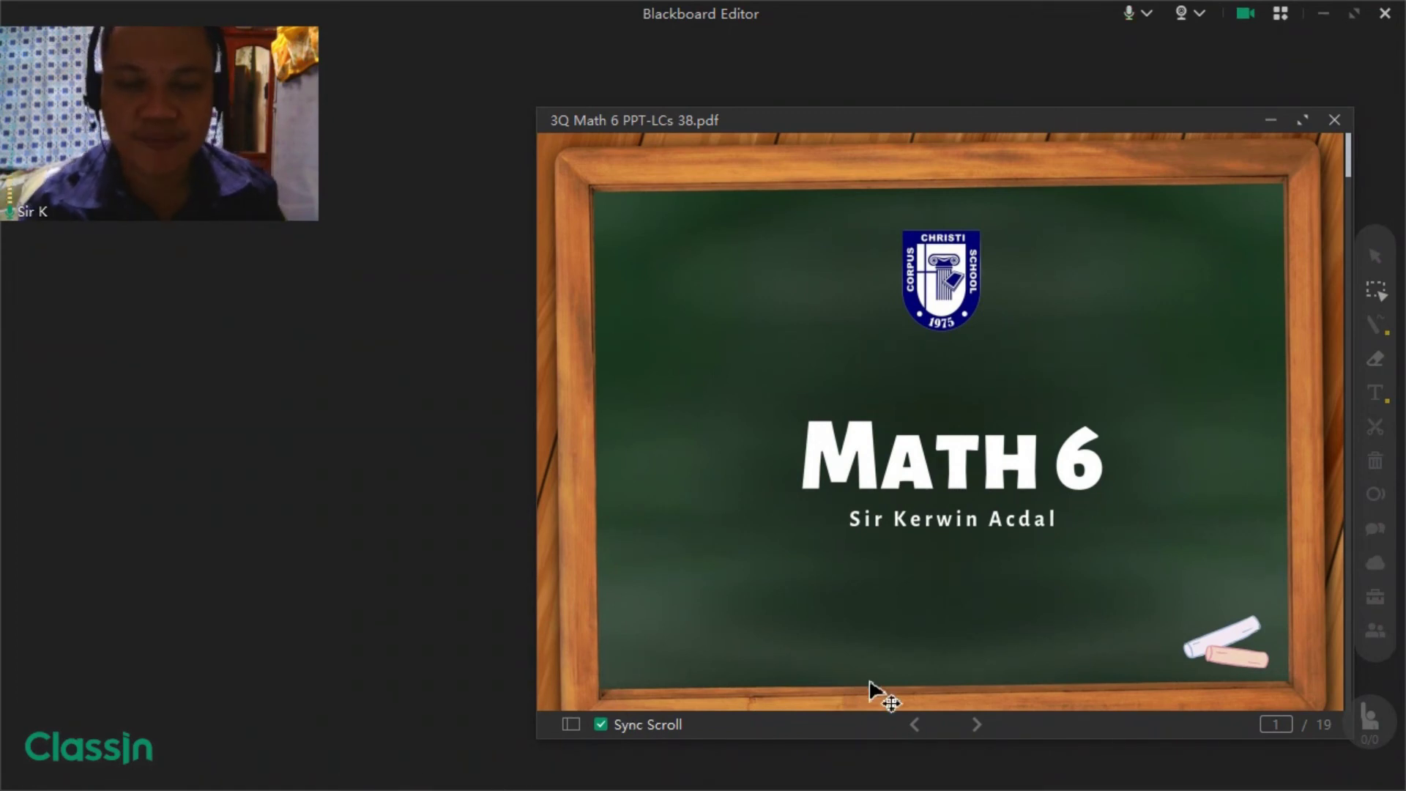
# Page forward through the drill slides, then back to the title page
pyautogui.click(976, 725)
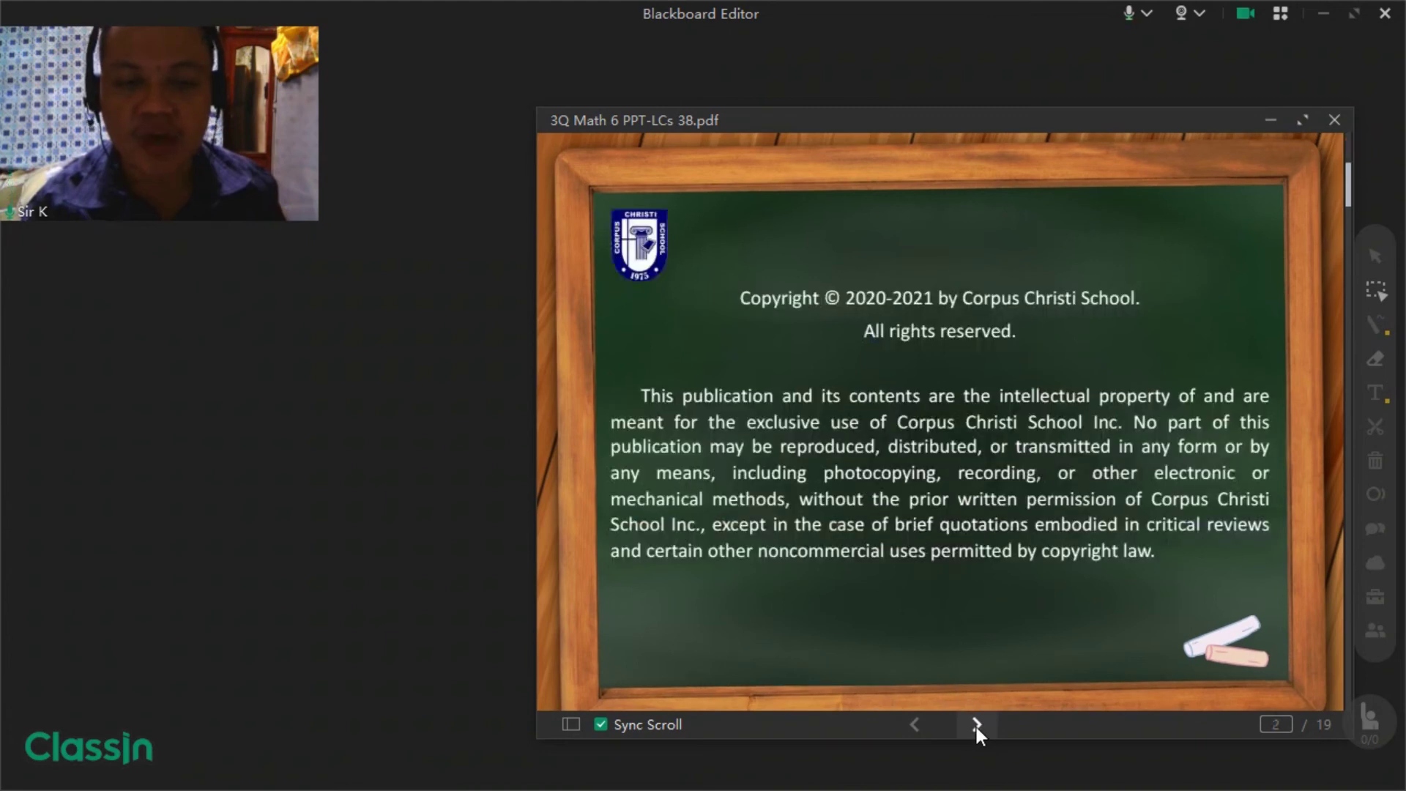
pyautogui.click(975, 725)
pyautogui.click(975, 724)
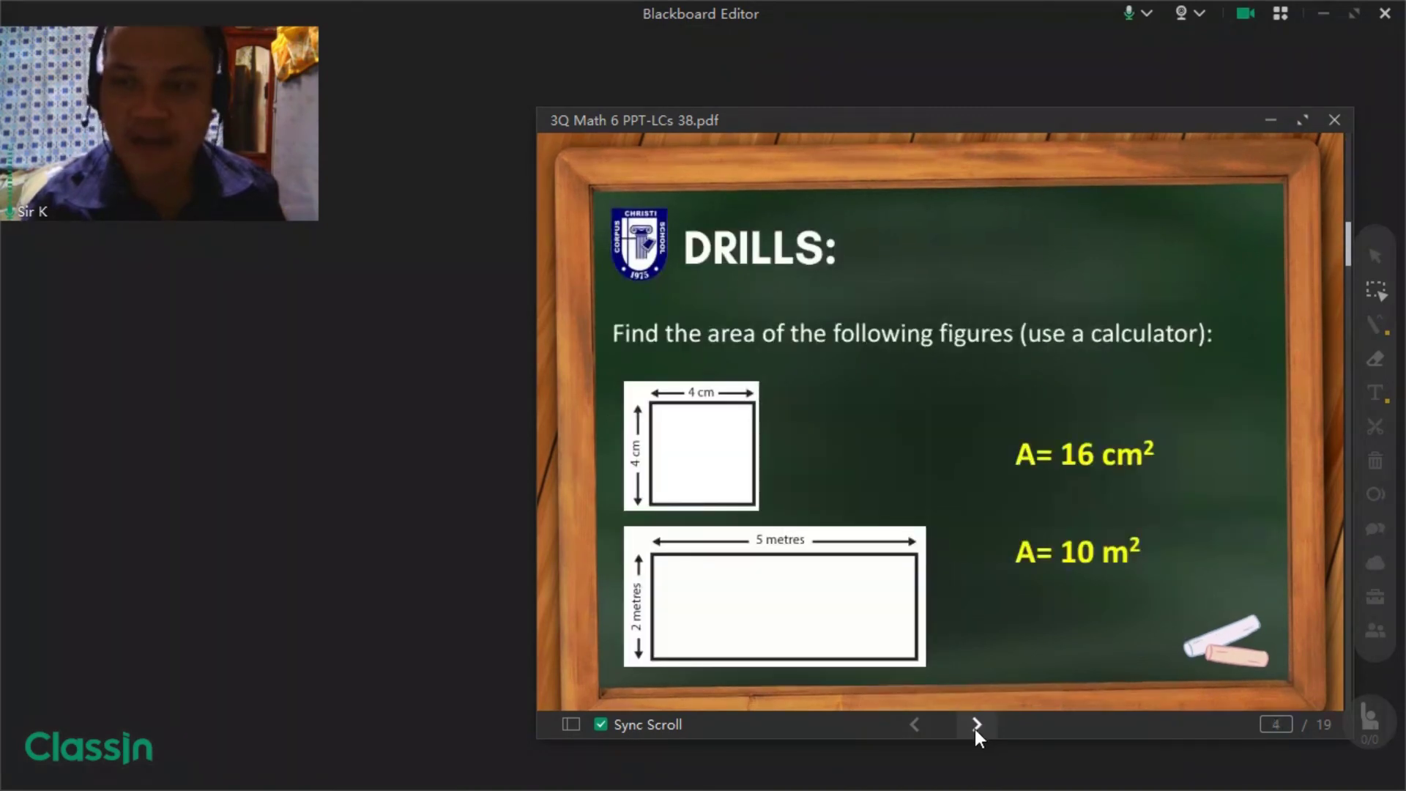
pyautogui.click(976, 725)
pyautogui.click(976, 725)
pyautogui.click(975, 724)
pyautogui.click(916, 725)
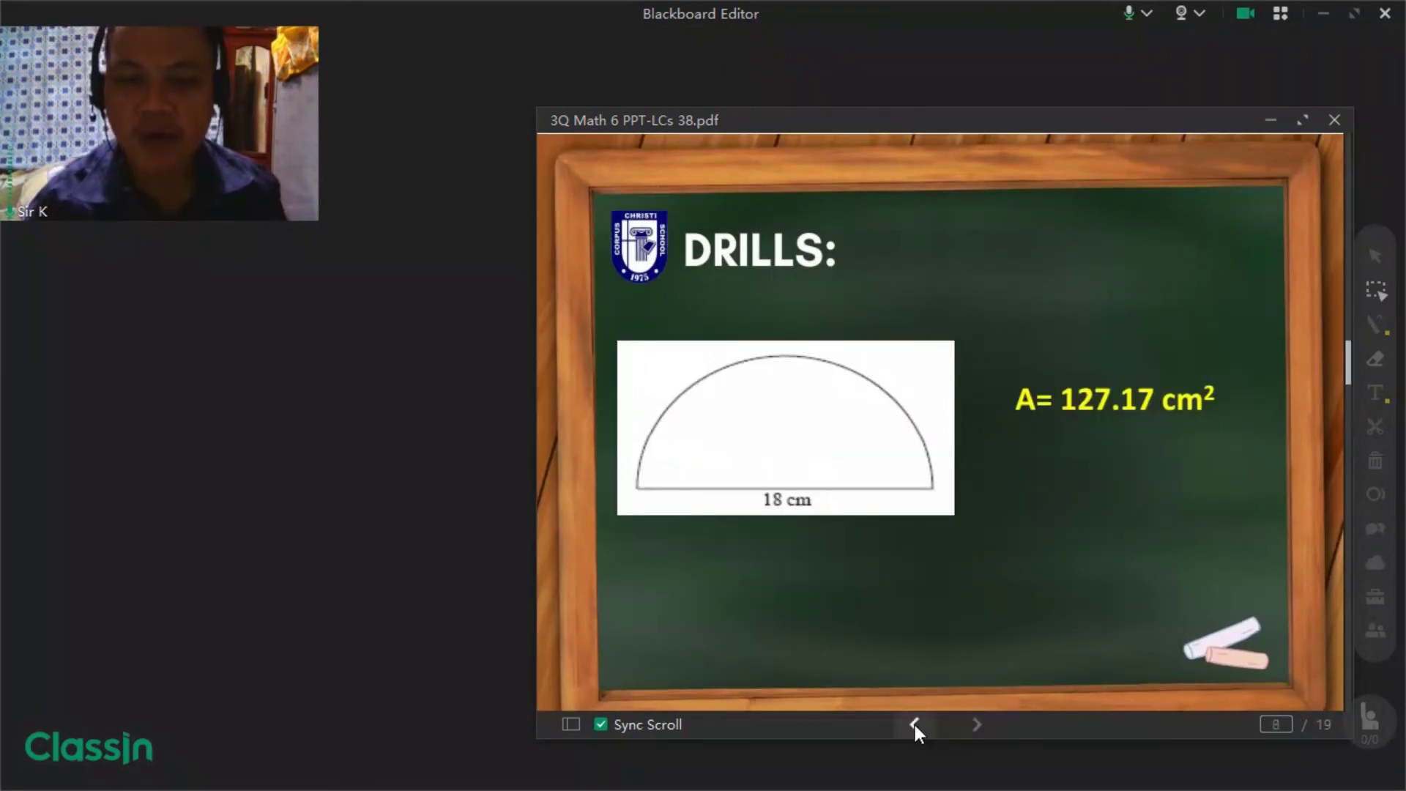
pyautogui.click(915, 725)
pyautogui.click(914, 724)
pyautogui.click(914, 725)
pyautogui.click(914, 725)
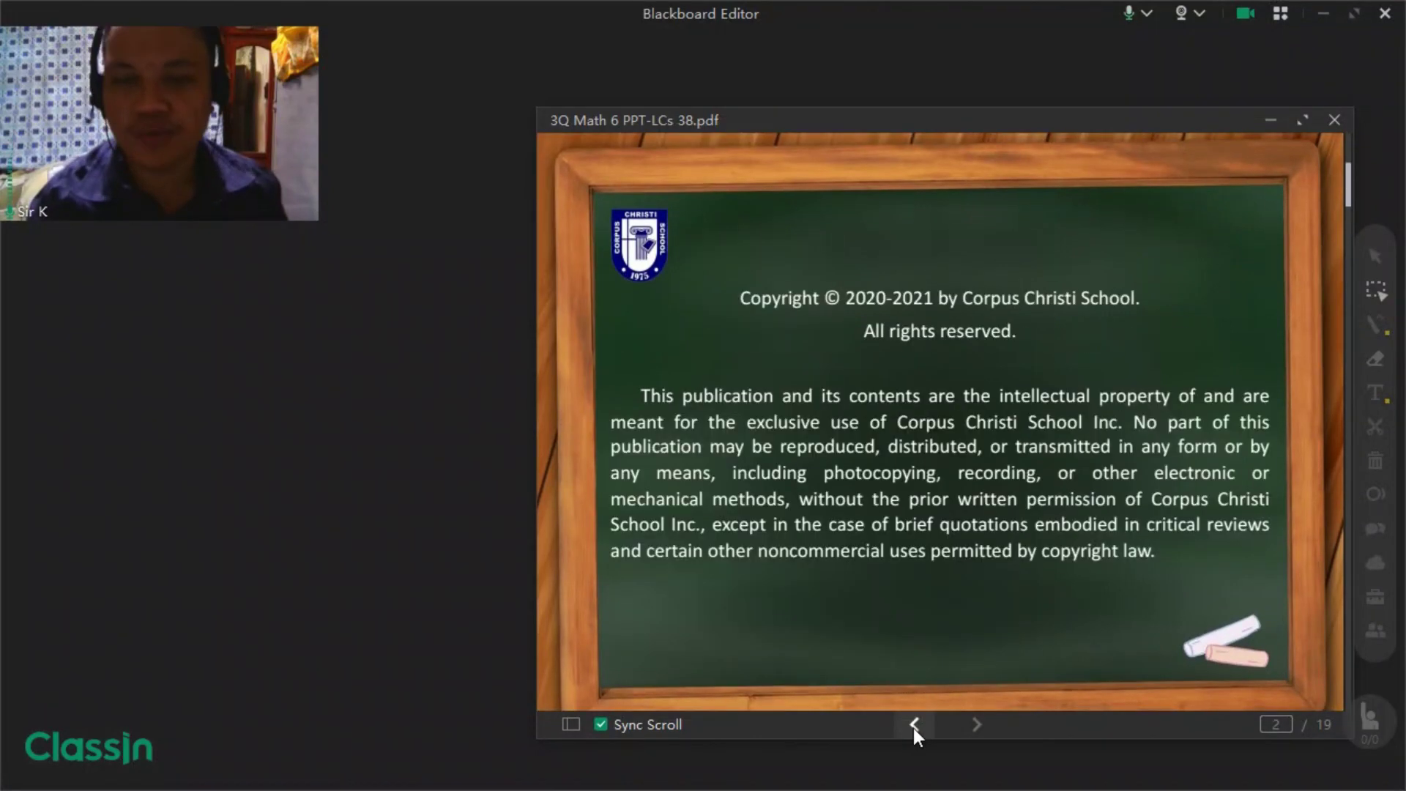
pyautogui.click(914, 724)
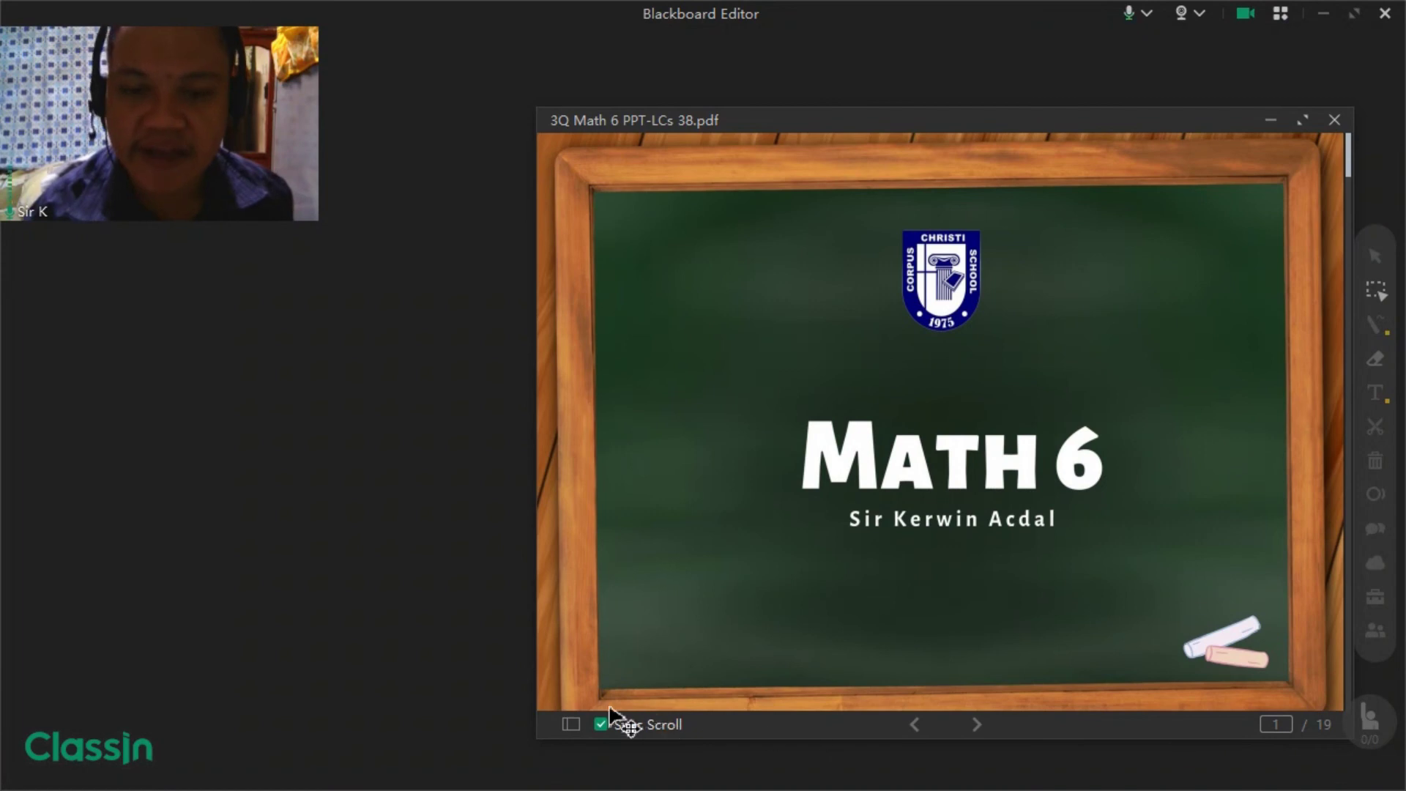
# Jump to page 15, the Discussion slide, from the thumbnail sidebar, then hide the sidebar
pyautogui.click(570, 724)
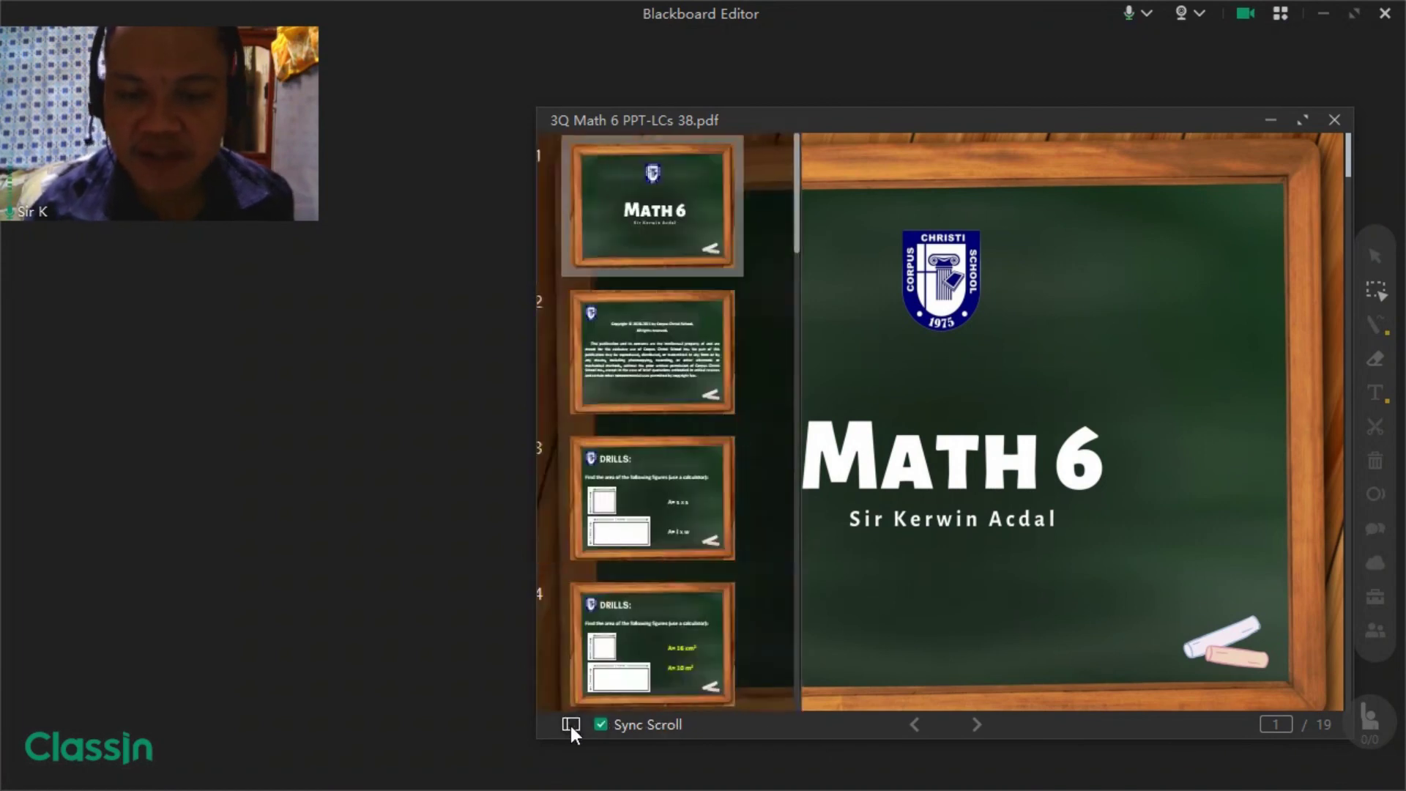
pyautogui.scroll(-10, 635, 441)
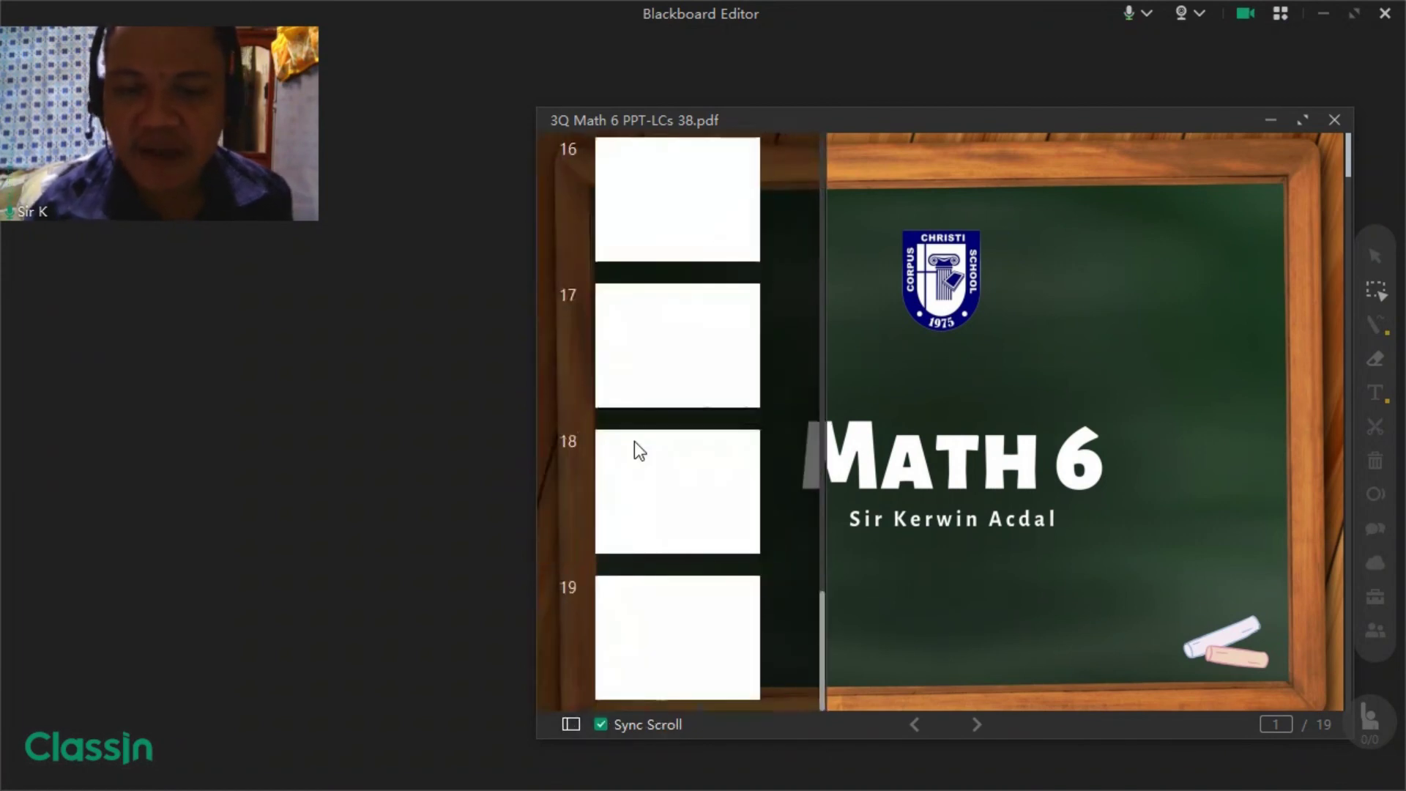
pyautogui.scroll(-8, 656, 500)
pyautogui.click(661, 509)
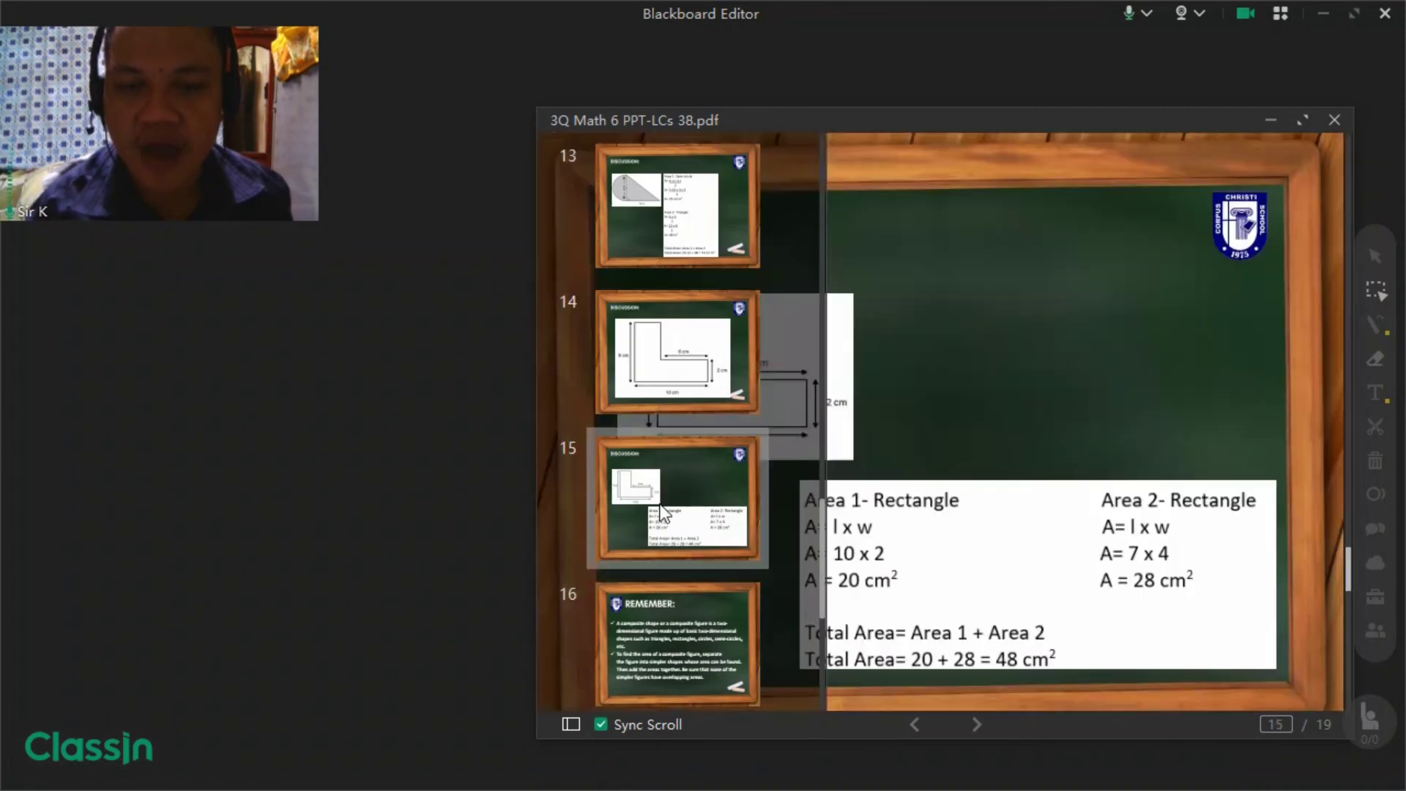
pyautogui.click(1375, 256)
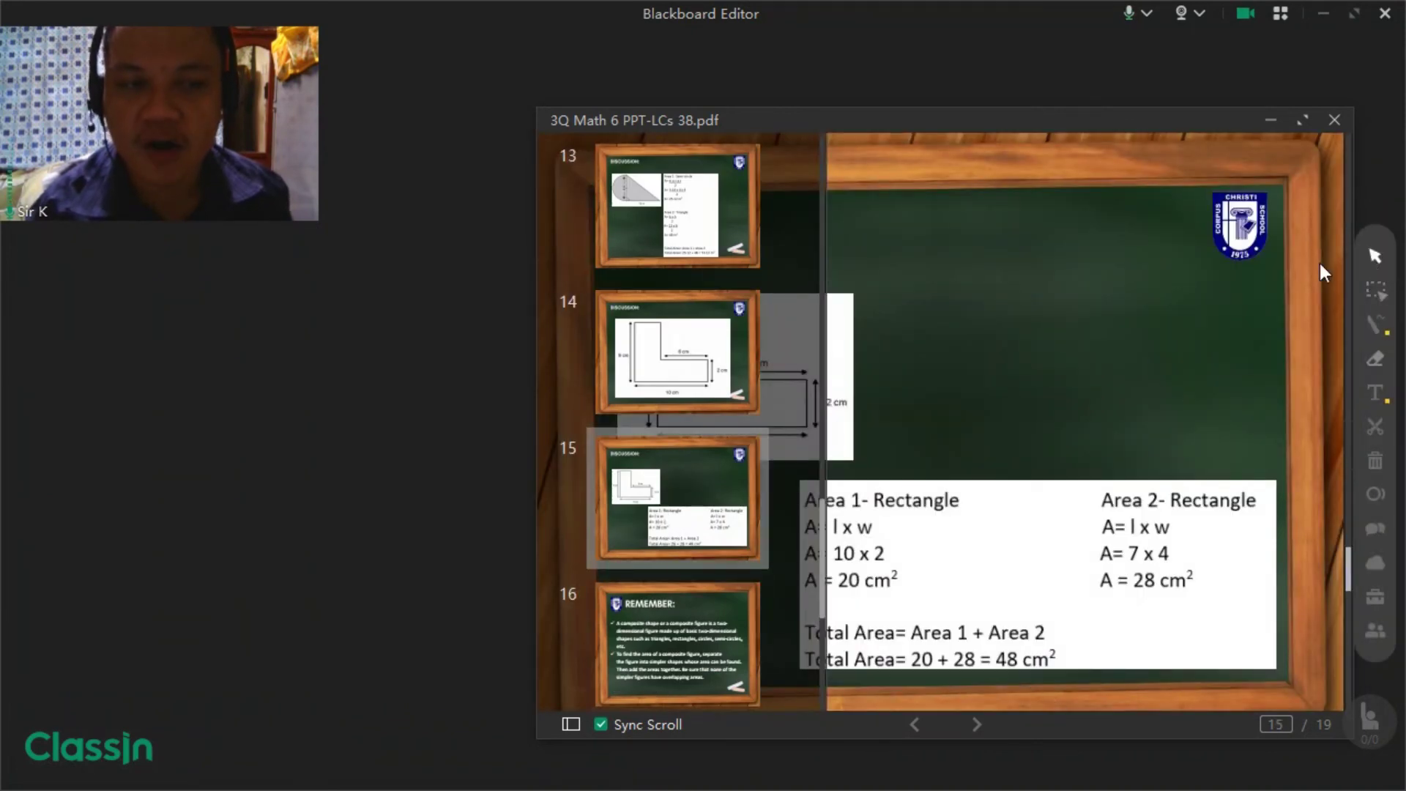
pyautogui.click(570, 722)
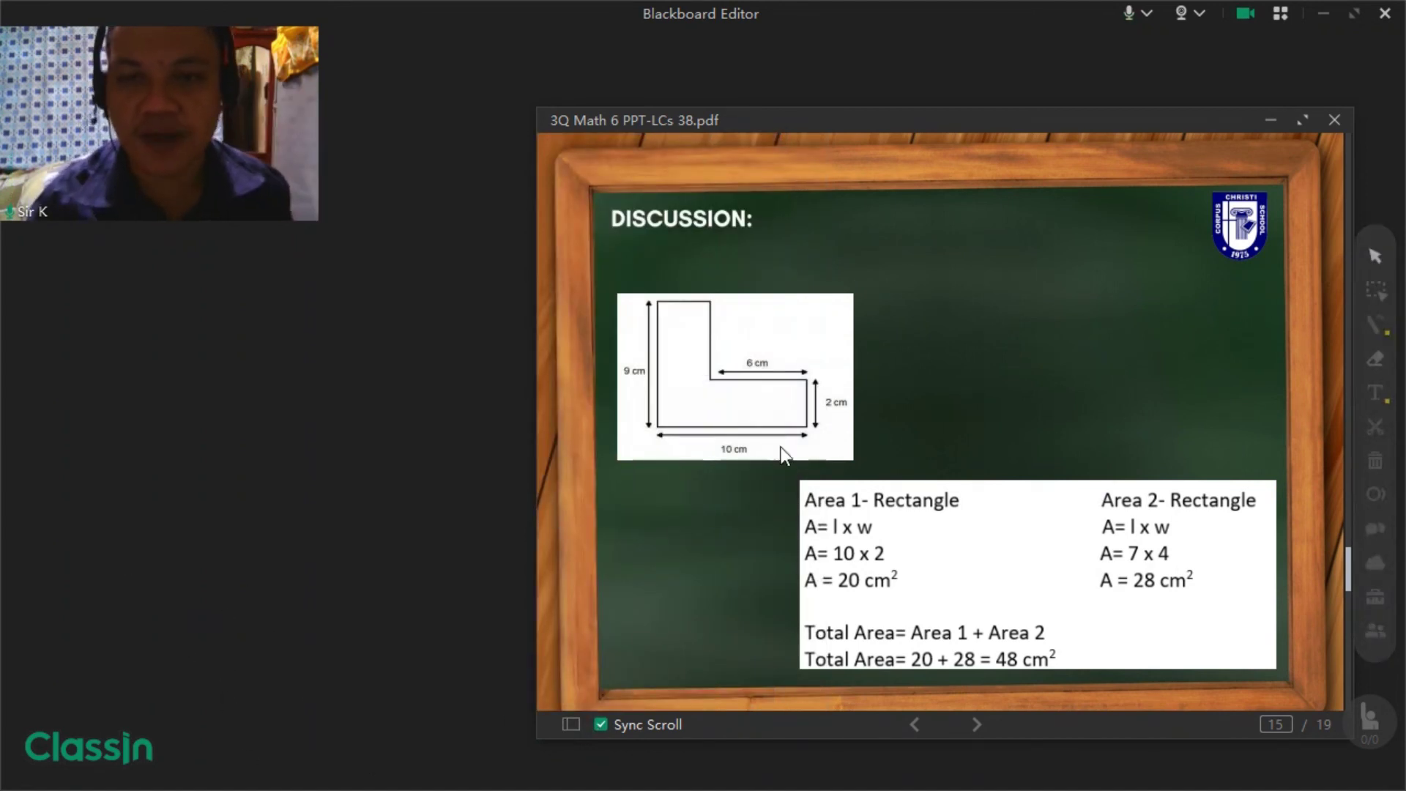
# Maximize the slide viewer and circle the L-shaped figure in yellow
pyautogui.click(1302, 122)
pyautogui.click(1376, 427)
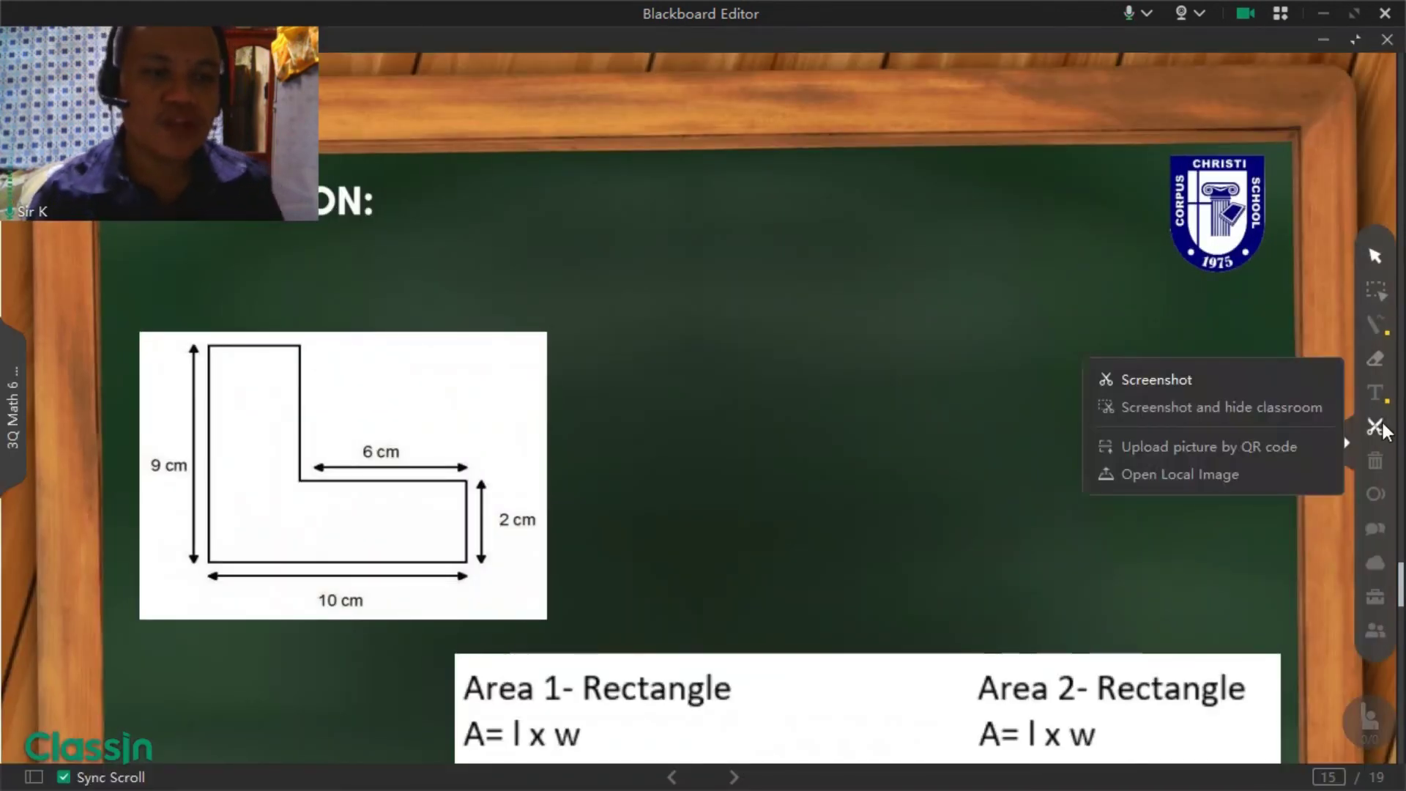
pyautogui.click(1376, 323)
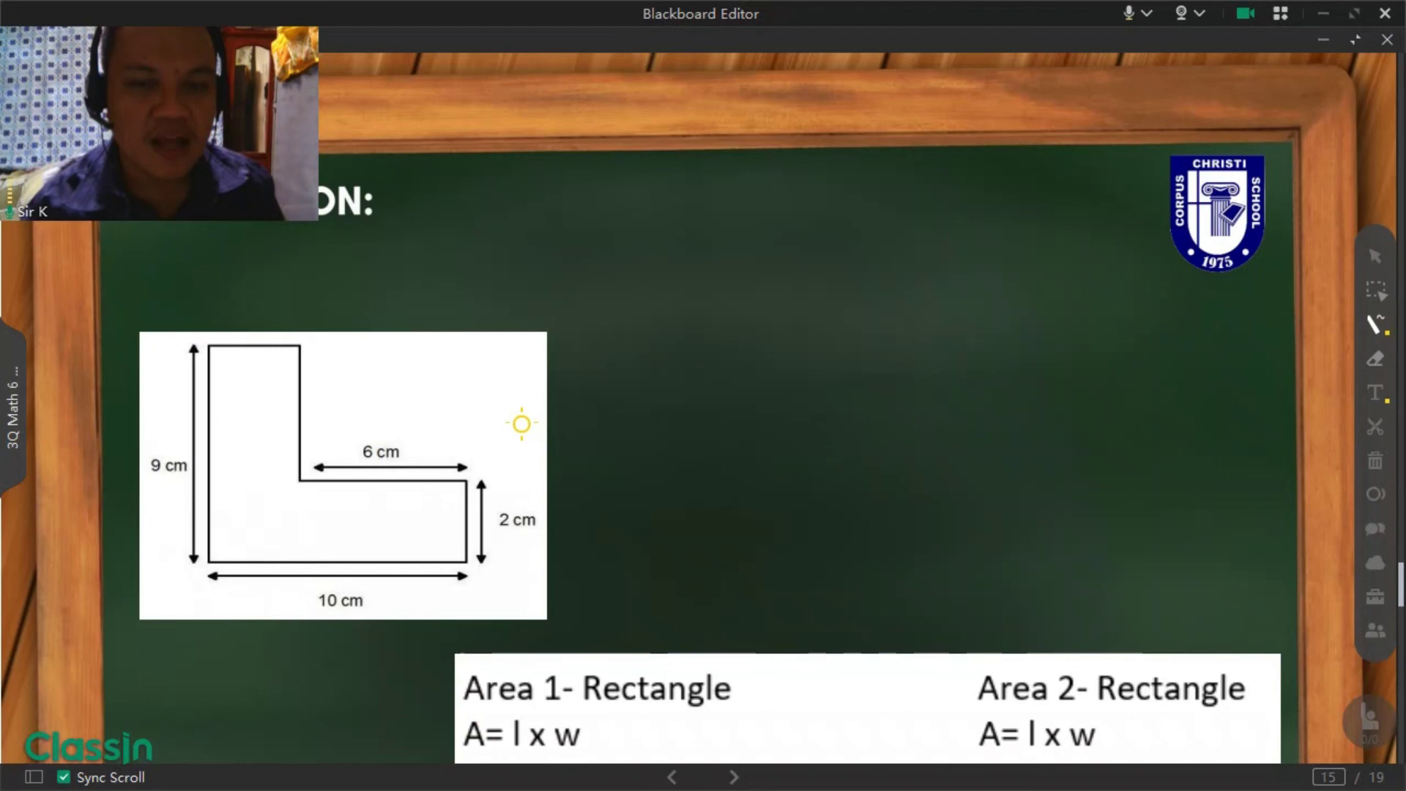
pyautogui.moveTo(510, 415)
pyautogui.mouseDown()
pyautogui.moveTo(292, 257)
pyautogui.moveTo(176, 761)
pyautogui.mouseUp()
pyautogui.moveTo(268, 778); pyautogui.dragTo(417, 377)
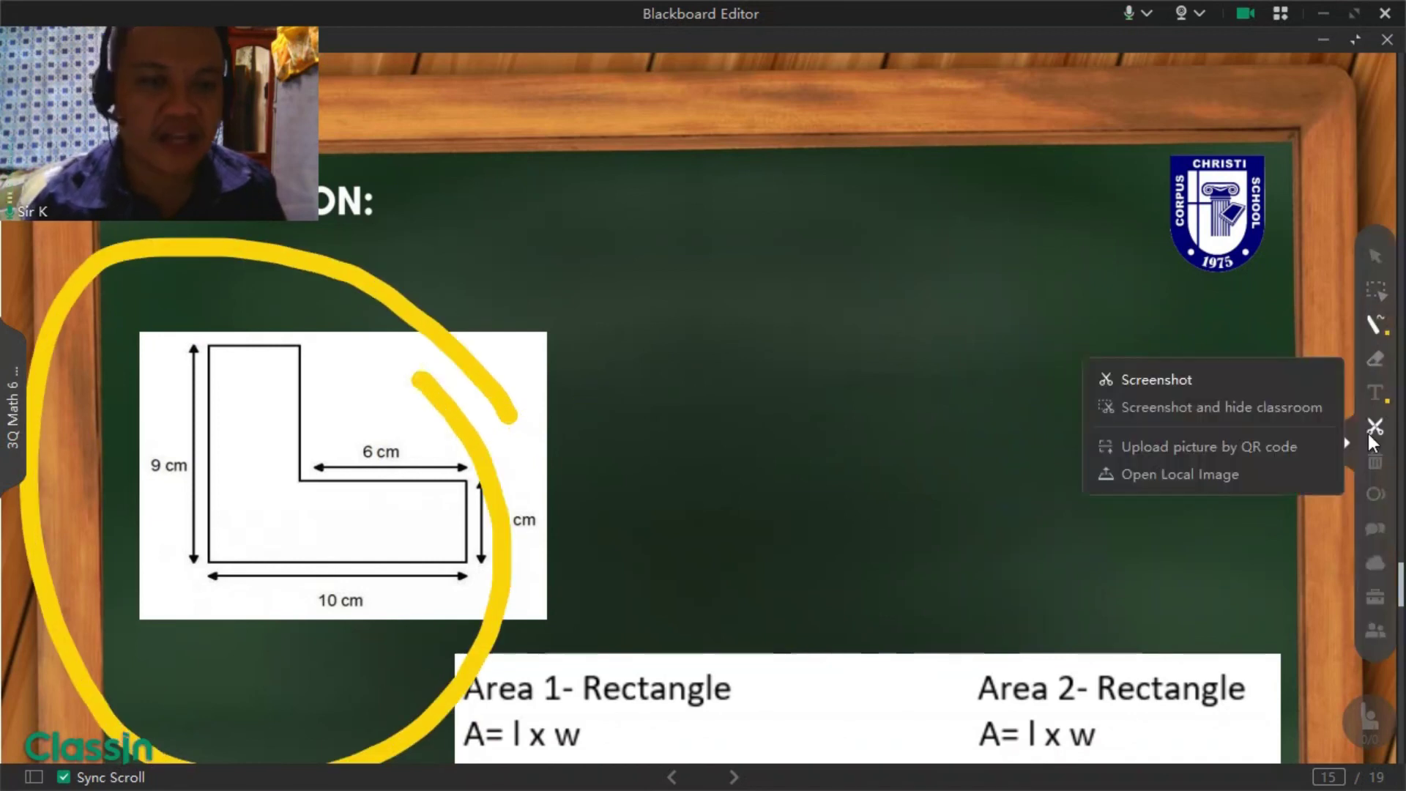
# Add a practice text box reading 'hjvCJvs' on the board
pyautogui.click(1376, 393)
pyautogui.click(861, 304)
pyautogui.write('hjvCJvs')
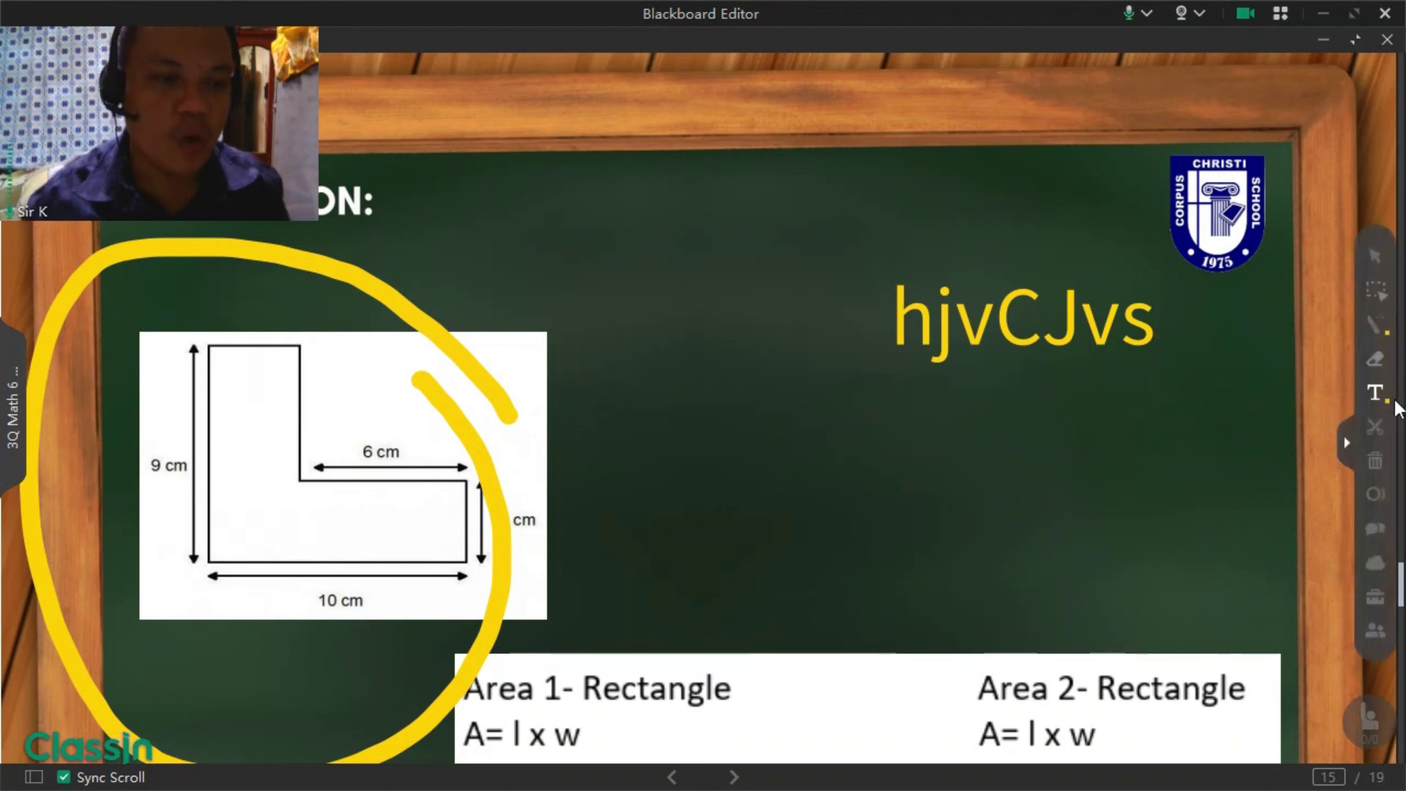
pyautogui.click(1376, 427)
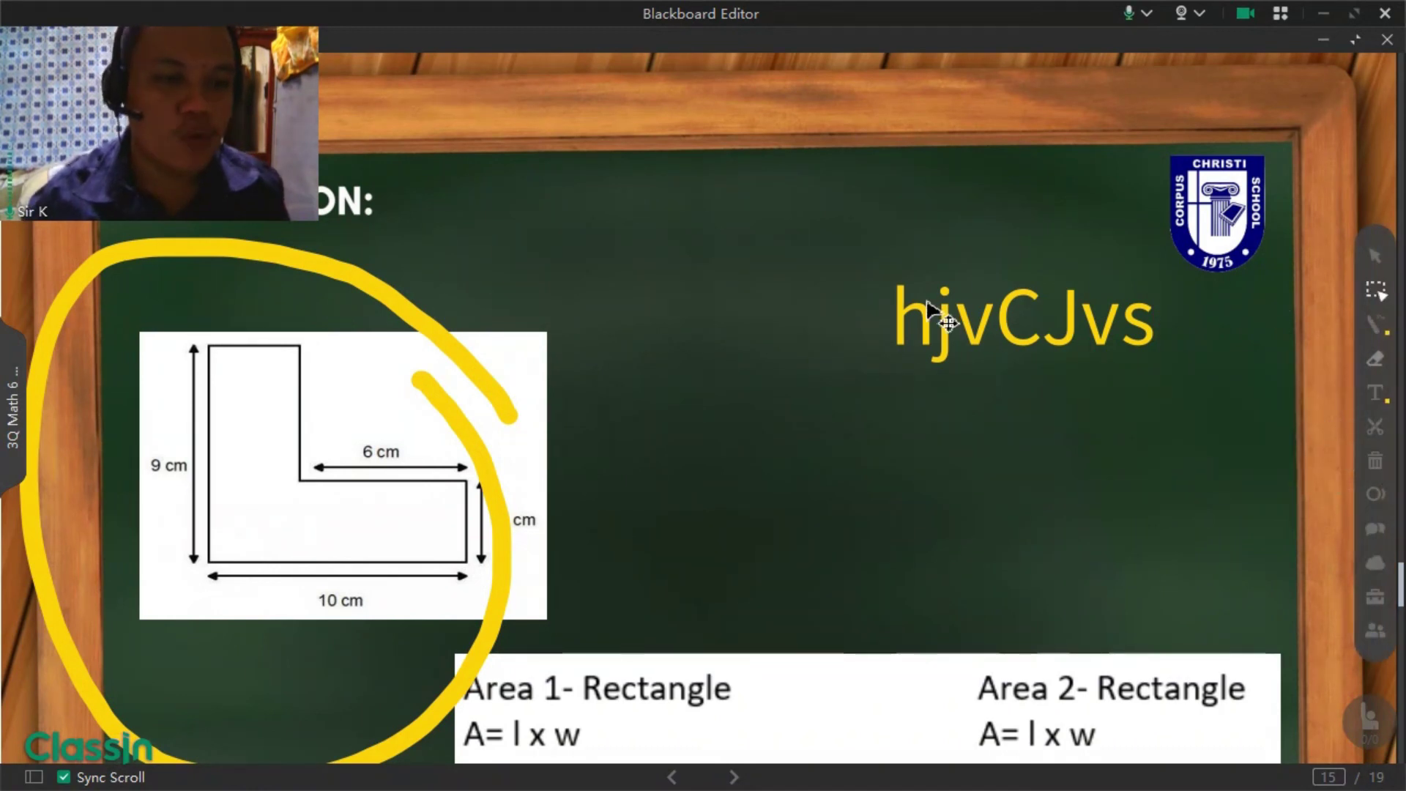
# Move and delete both the practice text and the yellow circle
pyautogui.moveTo(942, 314); pyautogui.dragTo(898, 355)
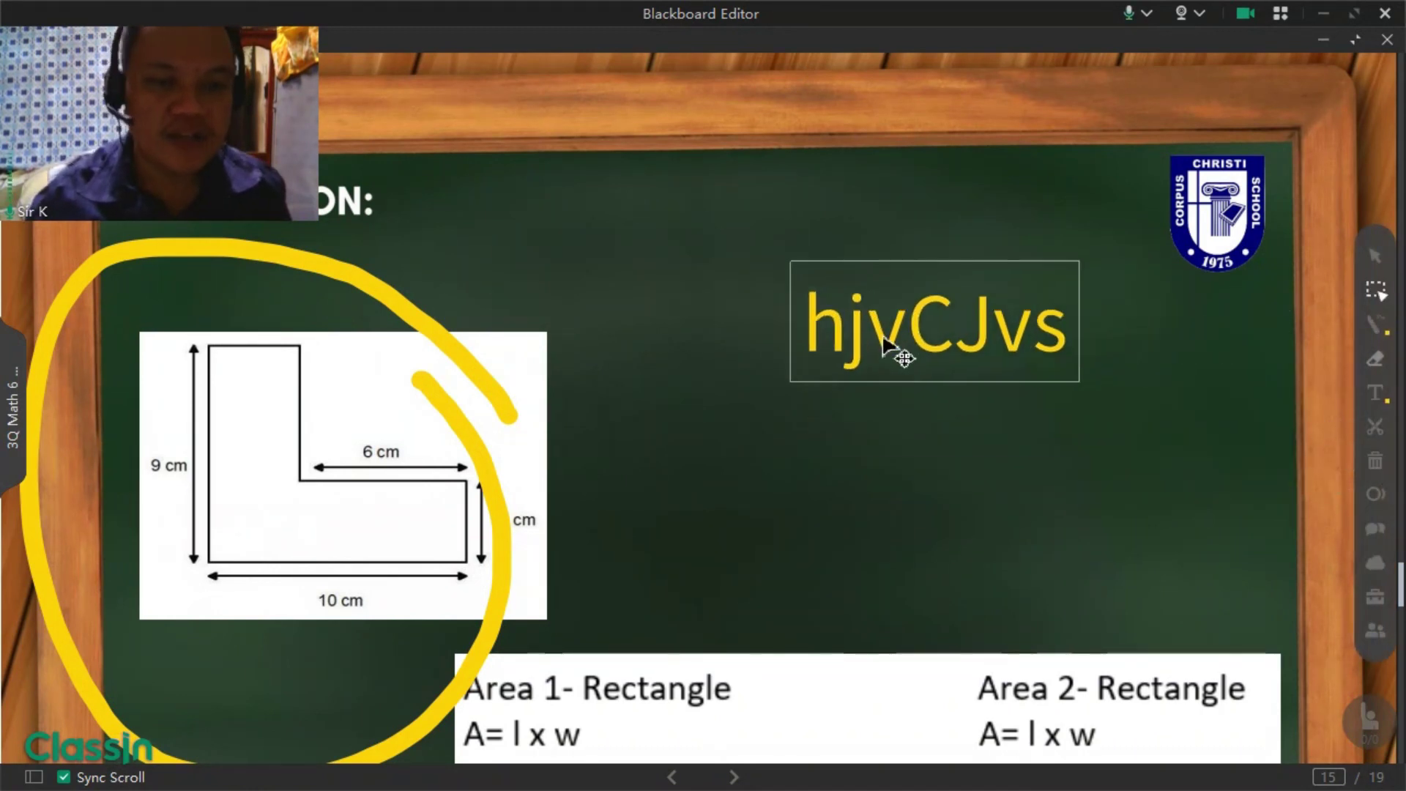
pyautogui.click(1376, 462)
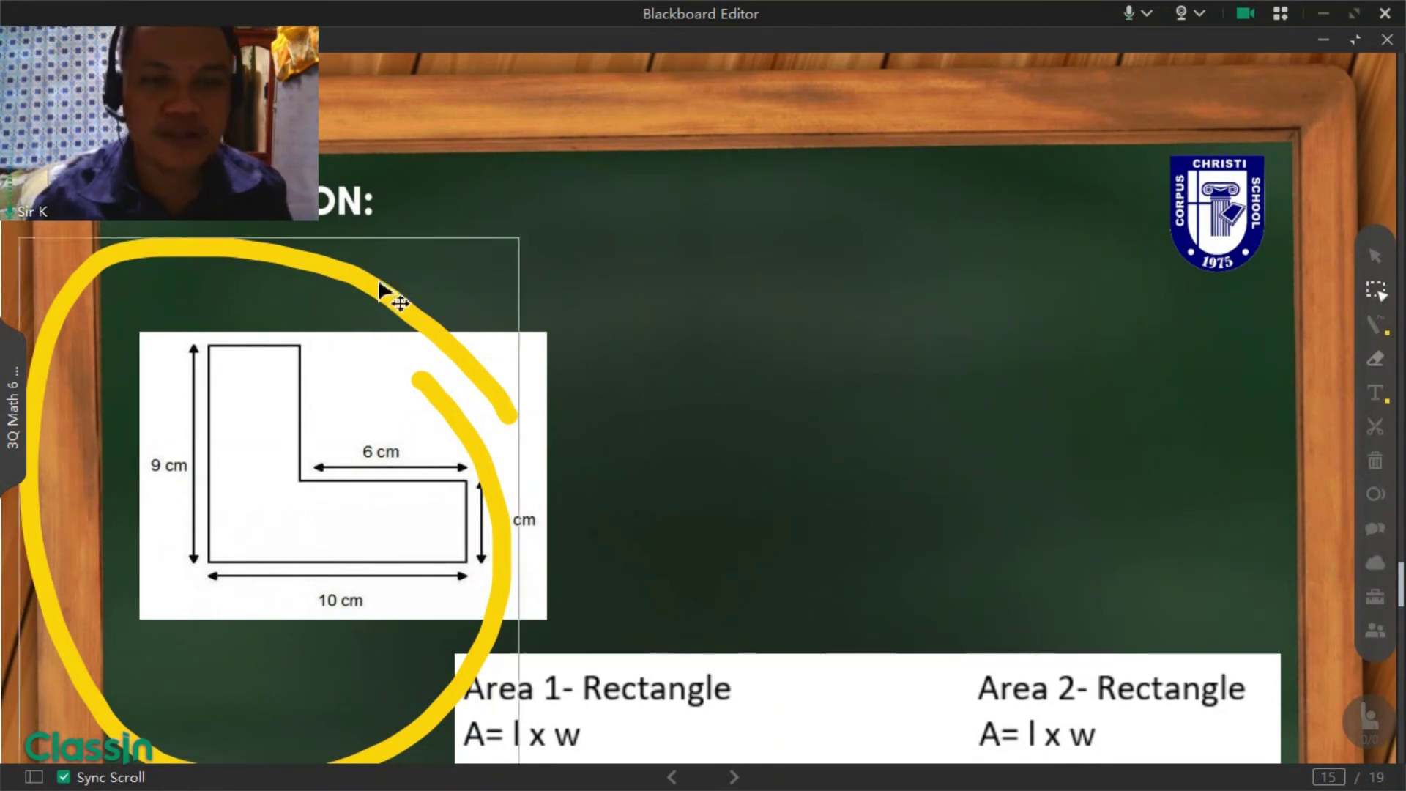
pyautogui.moveTo(386, 291); pyautogui.dragTo(811, 257)
pyautogui.click(1377, 462)
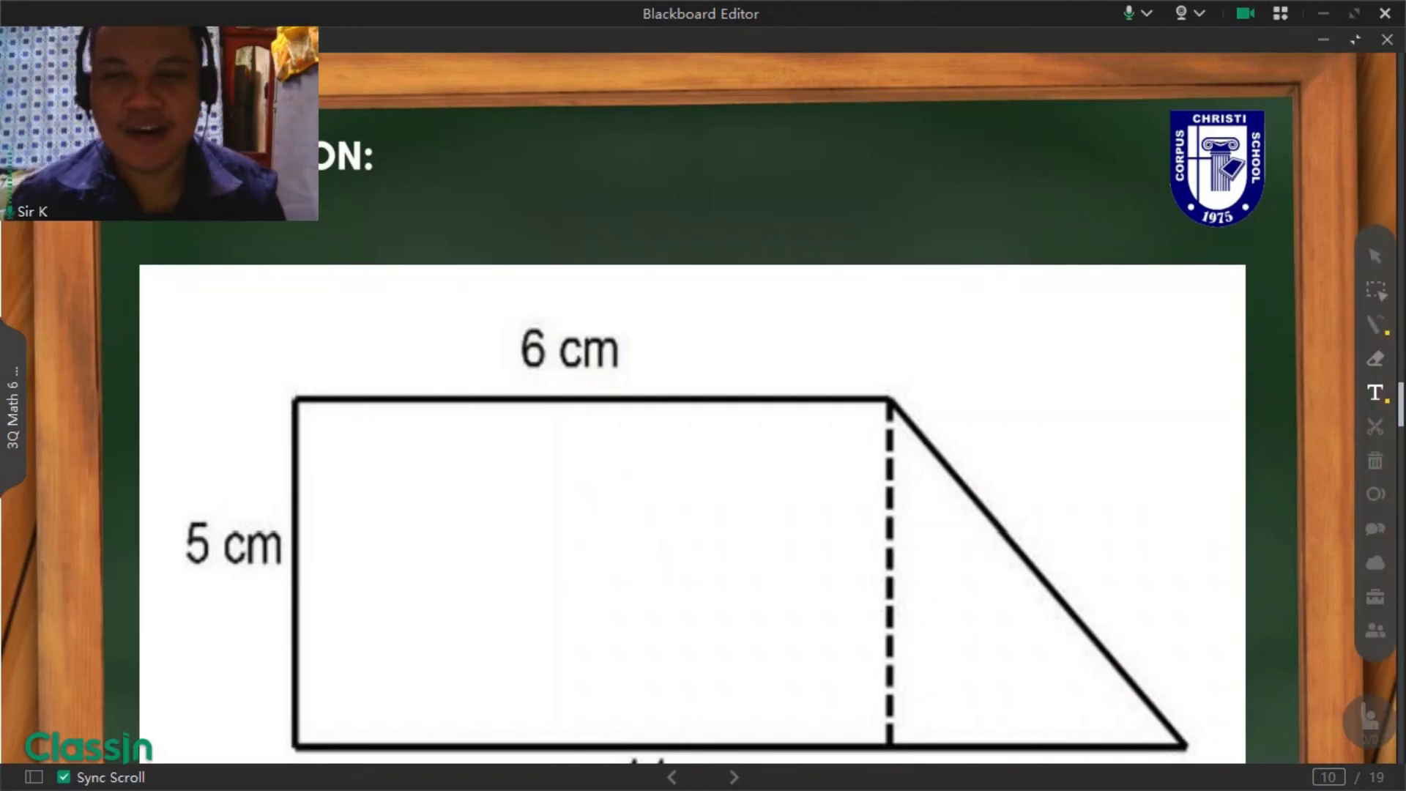
# Restore the slide window and draw a yellow check mark beside the trapezoid
pyautogui.click(1357, 39)
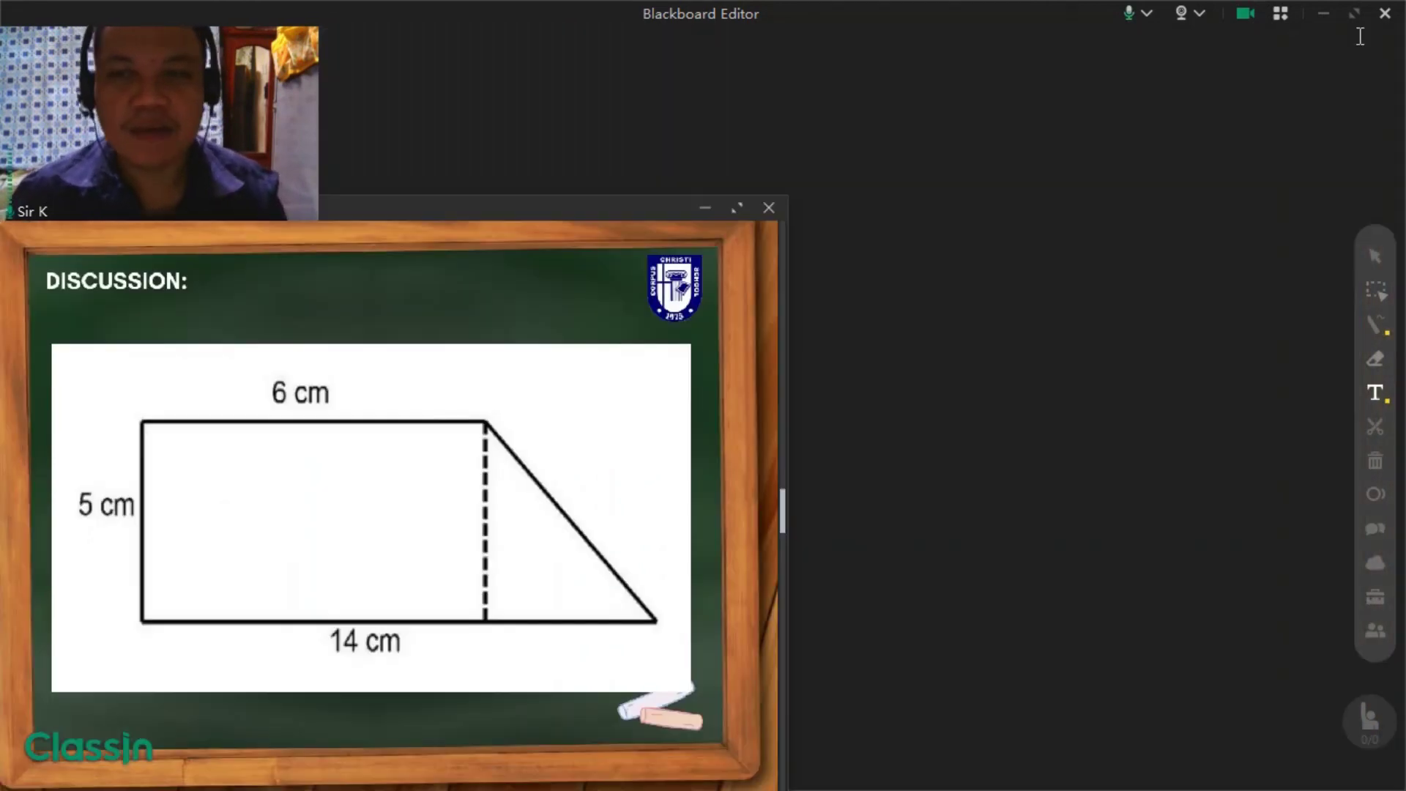
pyautogui.click(1377, 326)
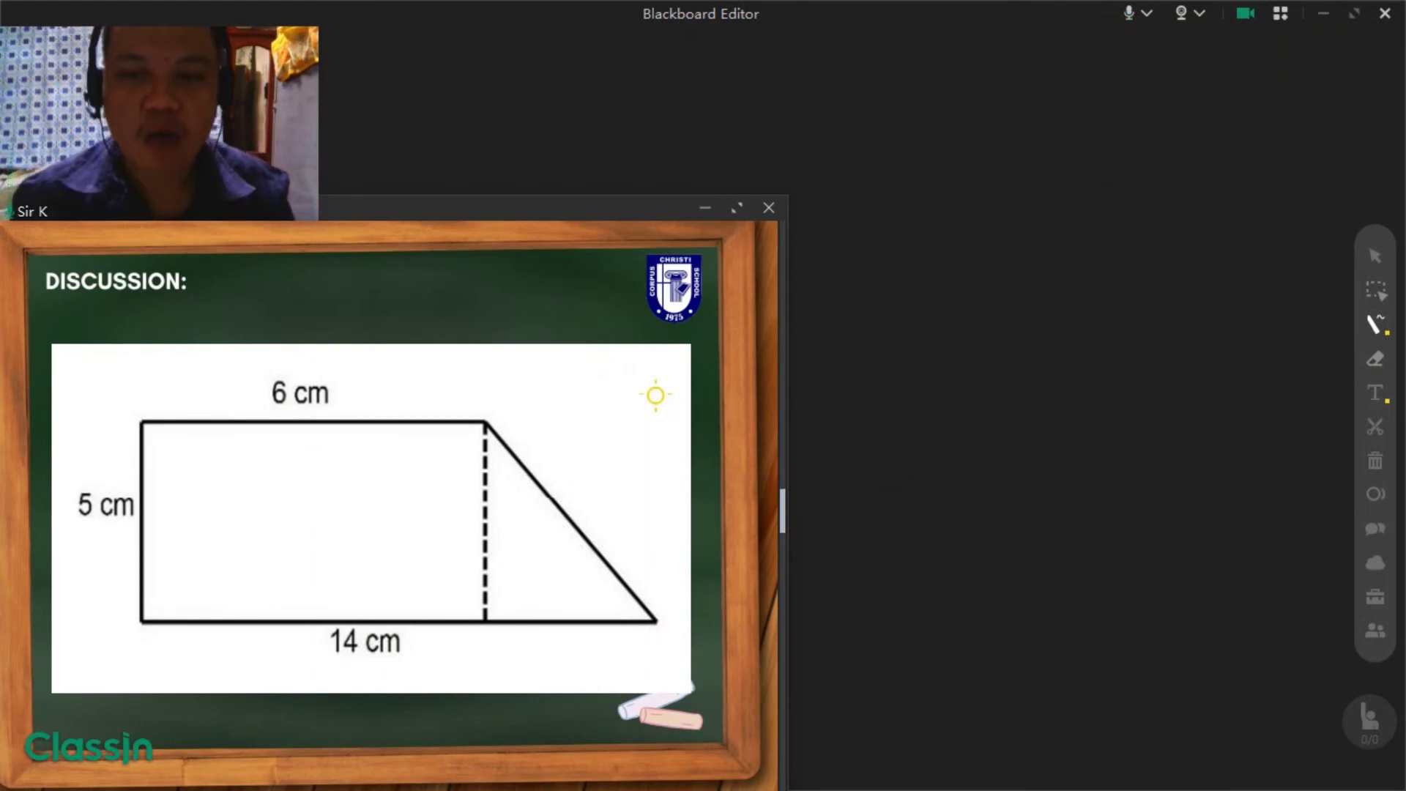
pyautogui.moveTo(597, 376)
pyautogui.mouseDown()
pyautogui.moveTo(620, 427)
pyautogui.moveTo(721, 361)
pyautogui.mouseUp()
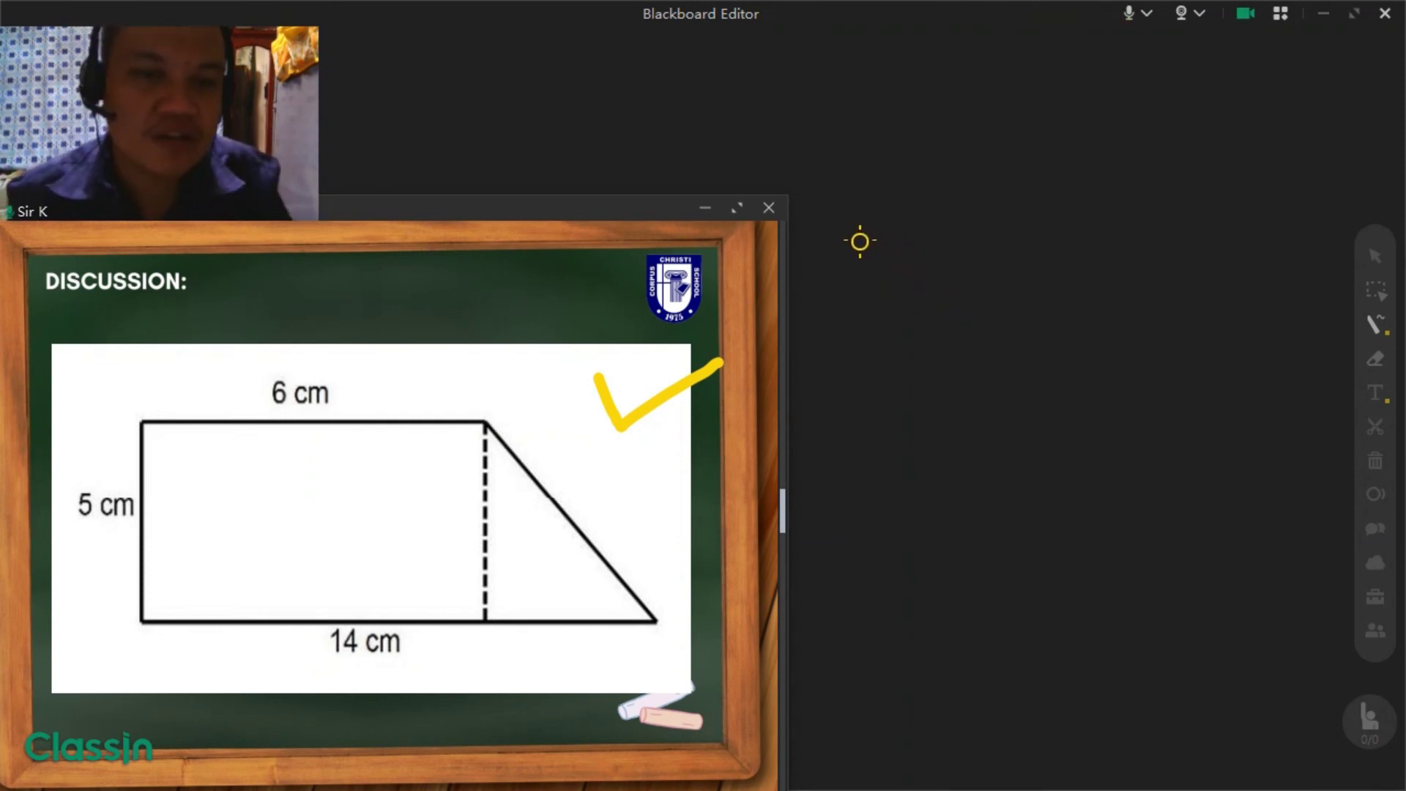
# Draw a yellow test scribble, then select and delete it
pyautogui.moveTo(847, 286)
pyautogui.mouseDown()
pyautogui.moveTo(898, 220)
pyautogui.moveTo(1187, 271)
pyautogui.moveTo(1282, 236)
pyautogui.mouseUp()
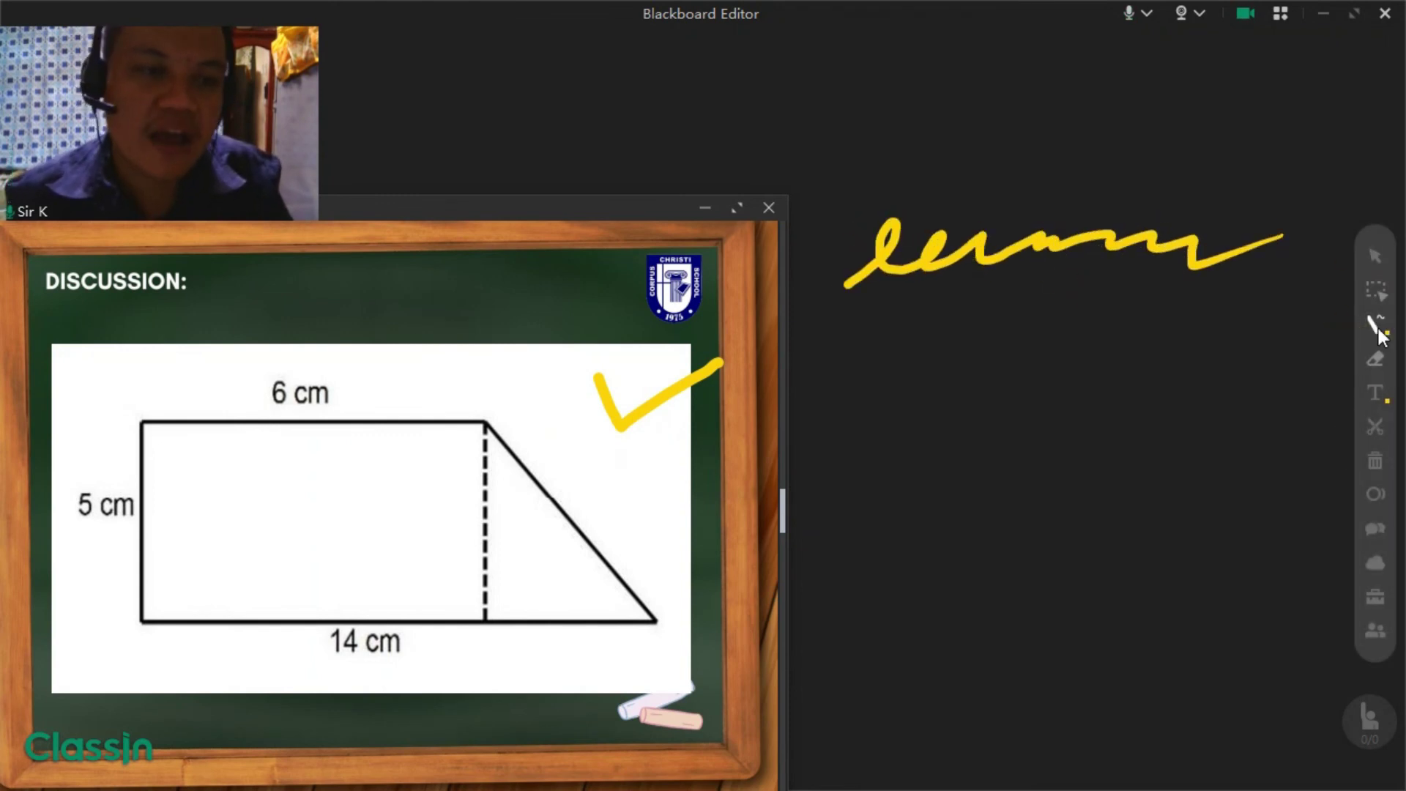
pyautogui.click(1377, 292)
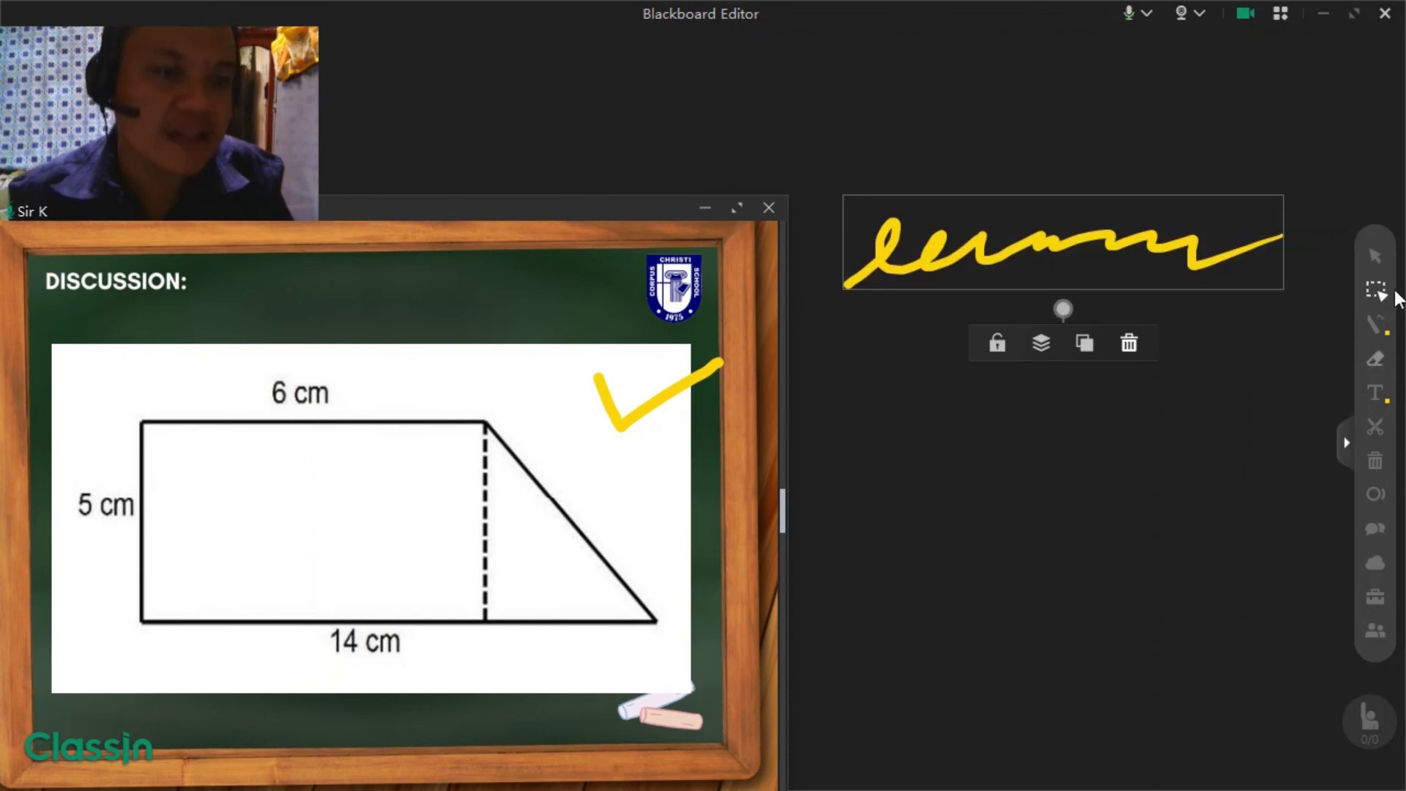
pyautogui.click(1375, 461)
# Open the classroom tools panel, close it with Esc, and reopen it
pyautogui.click(1375, 597)
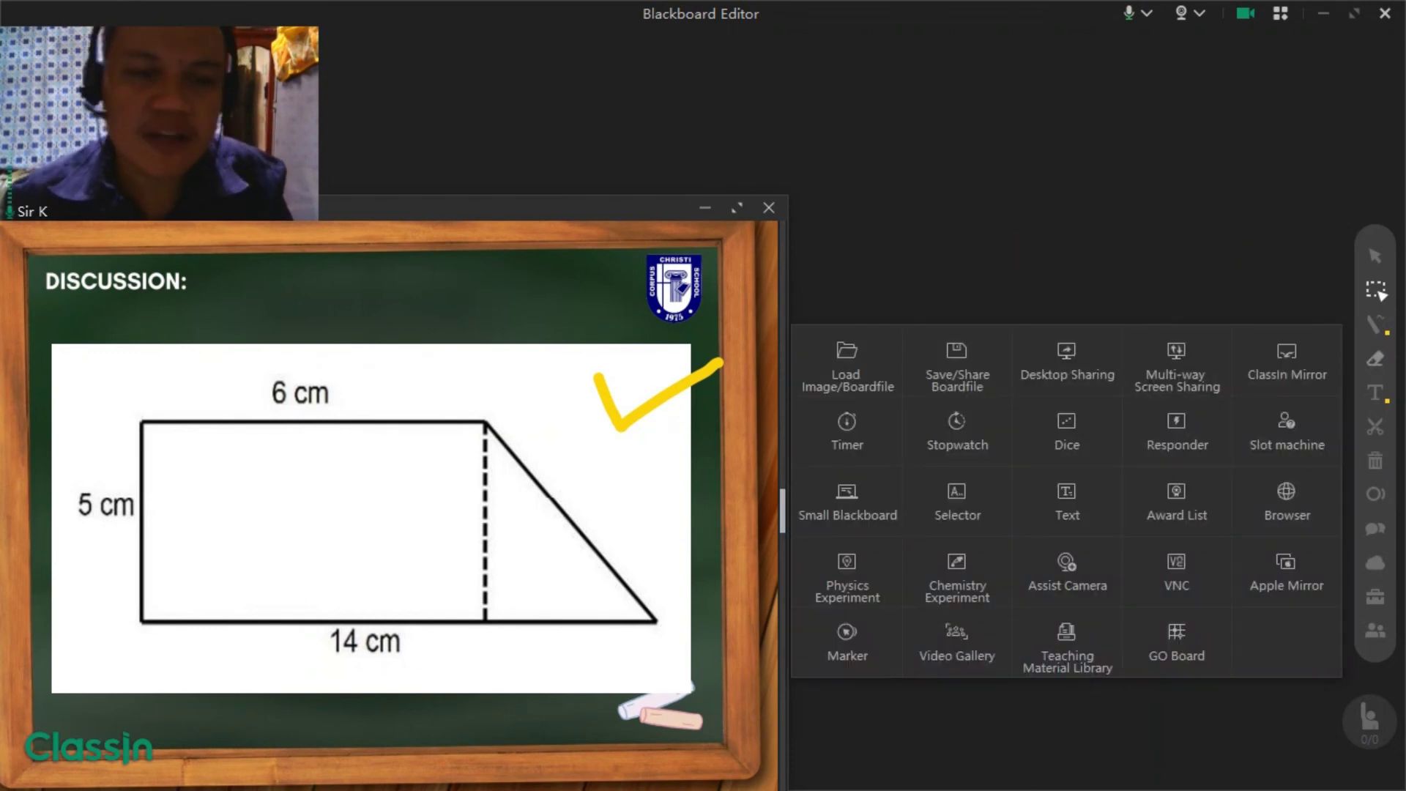
pyautogui.press('Escape')
pyautogui.click(1376, 598)
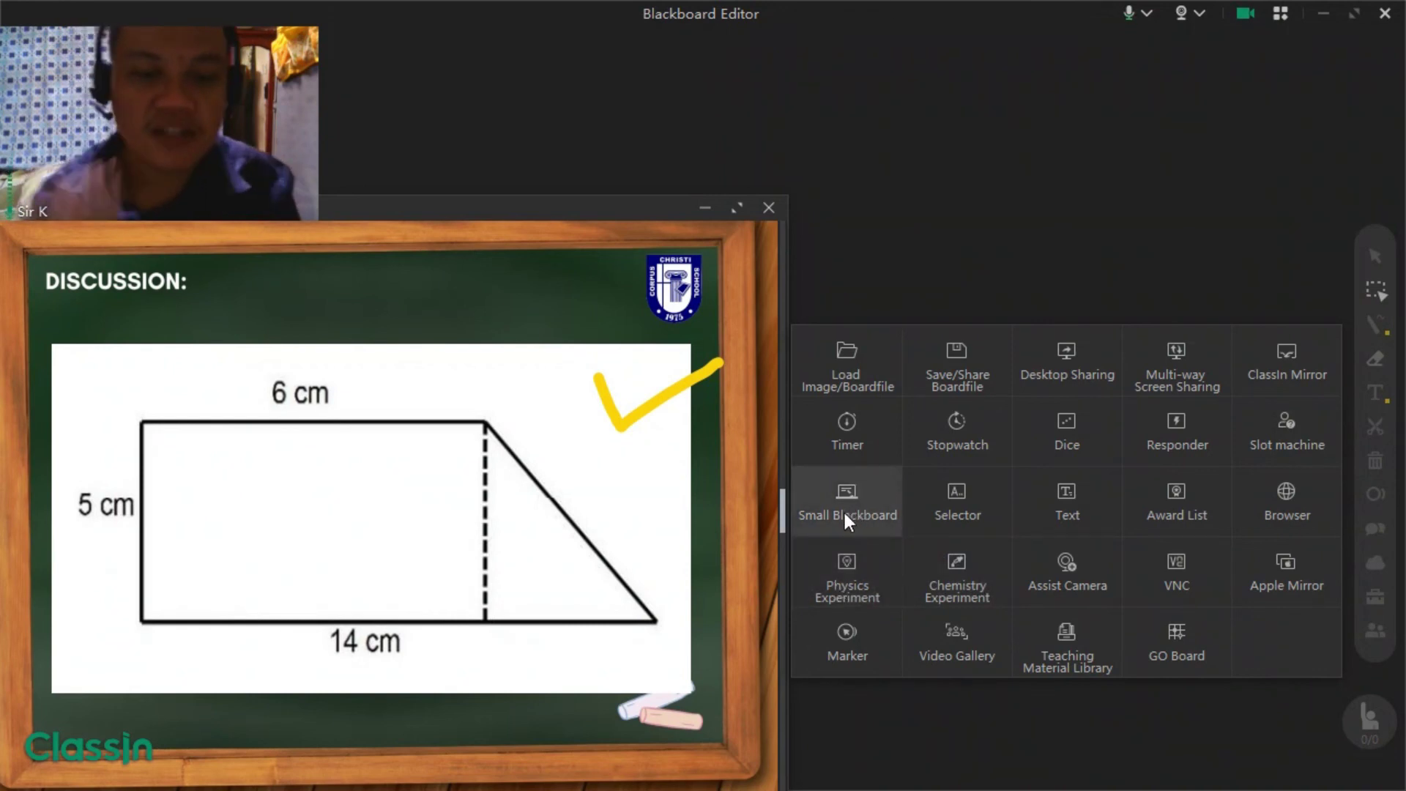
# Close the tools panel, maximize the Math 6 slide window, then close the document
pyautogui.click(577, 495)
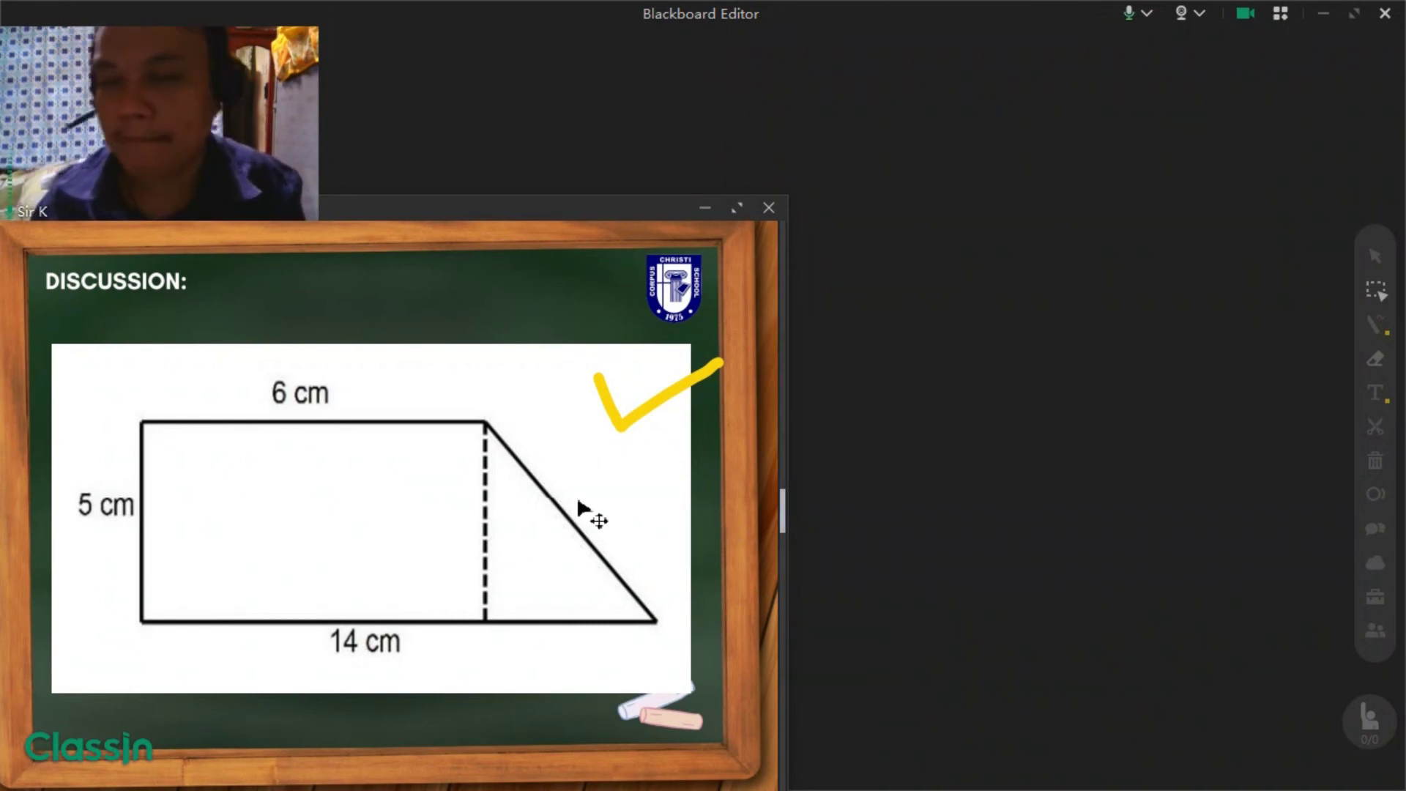
pyautogui.rightClick(1060, 344)
pyautogui.click(1025, 434)
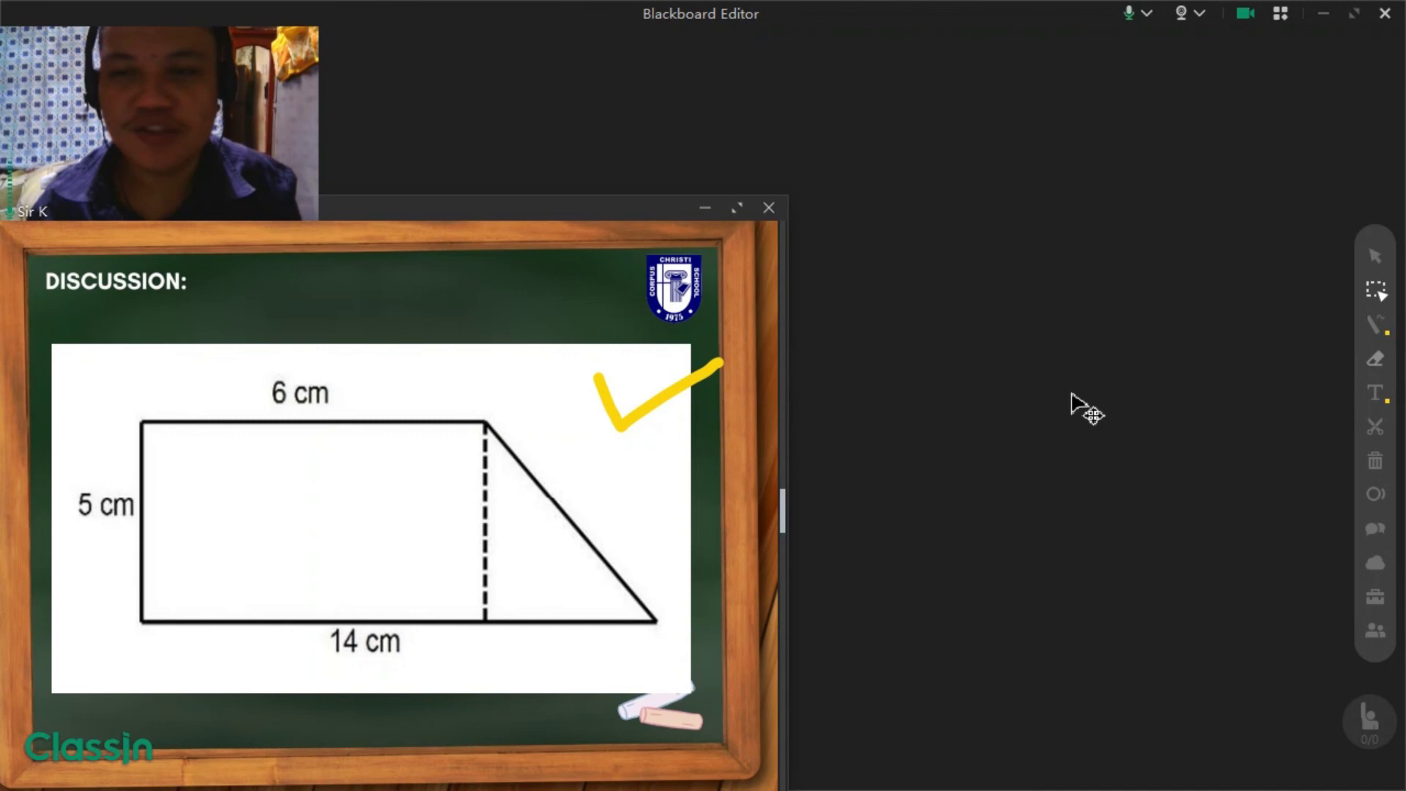
pyautogui.click(737, 209)
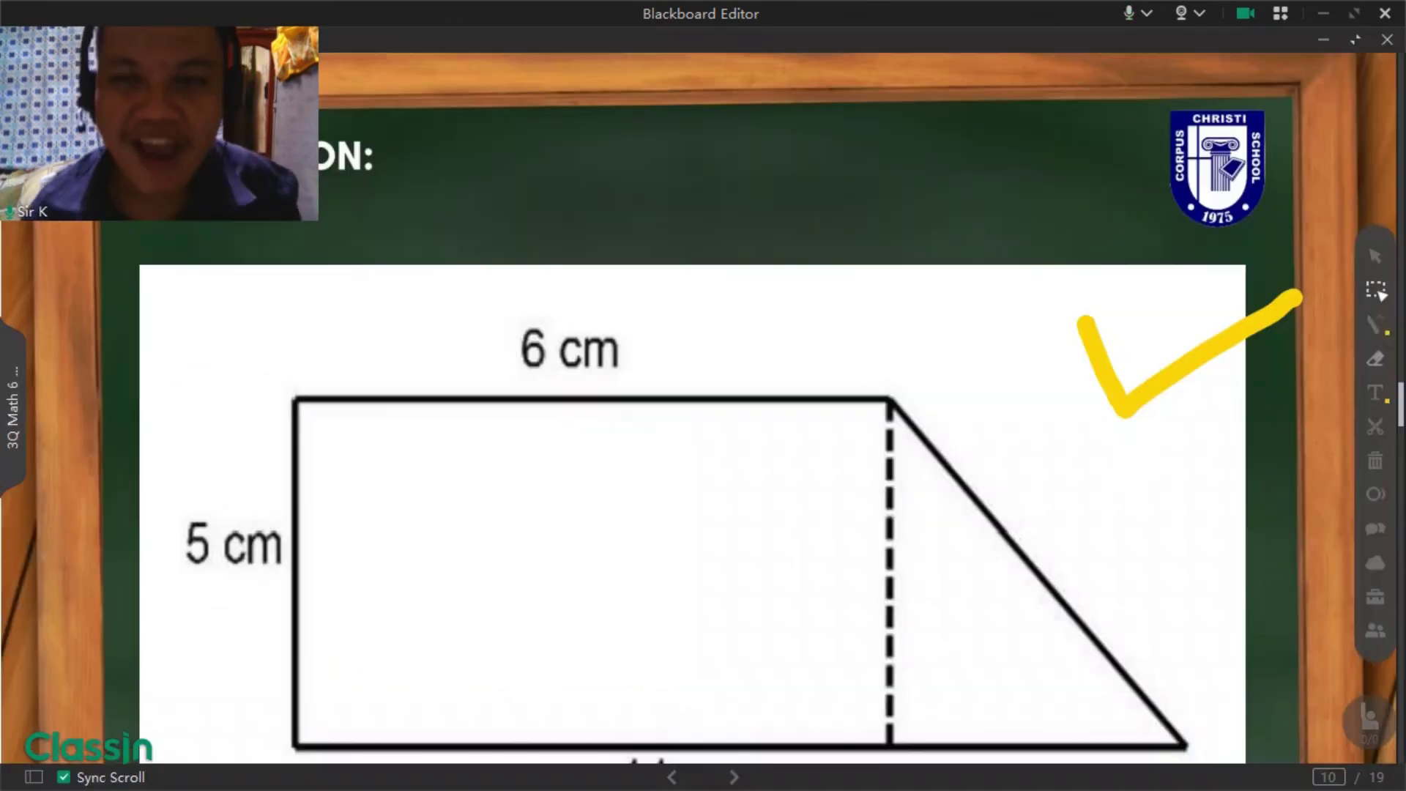
pyautogui.click(1390, 41)
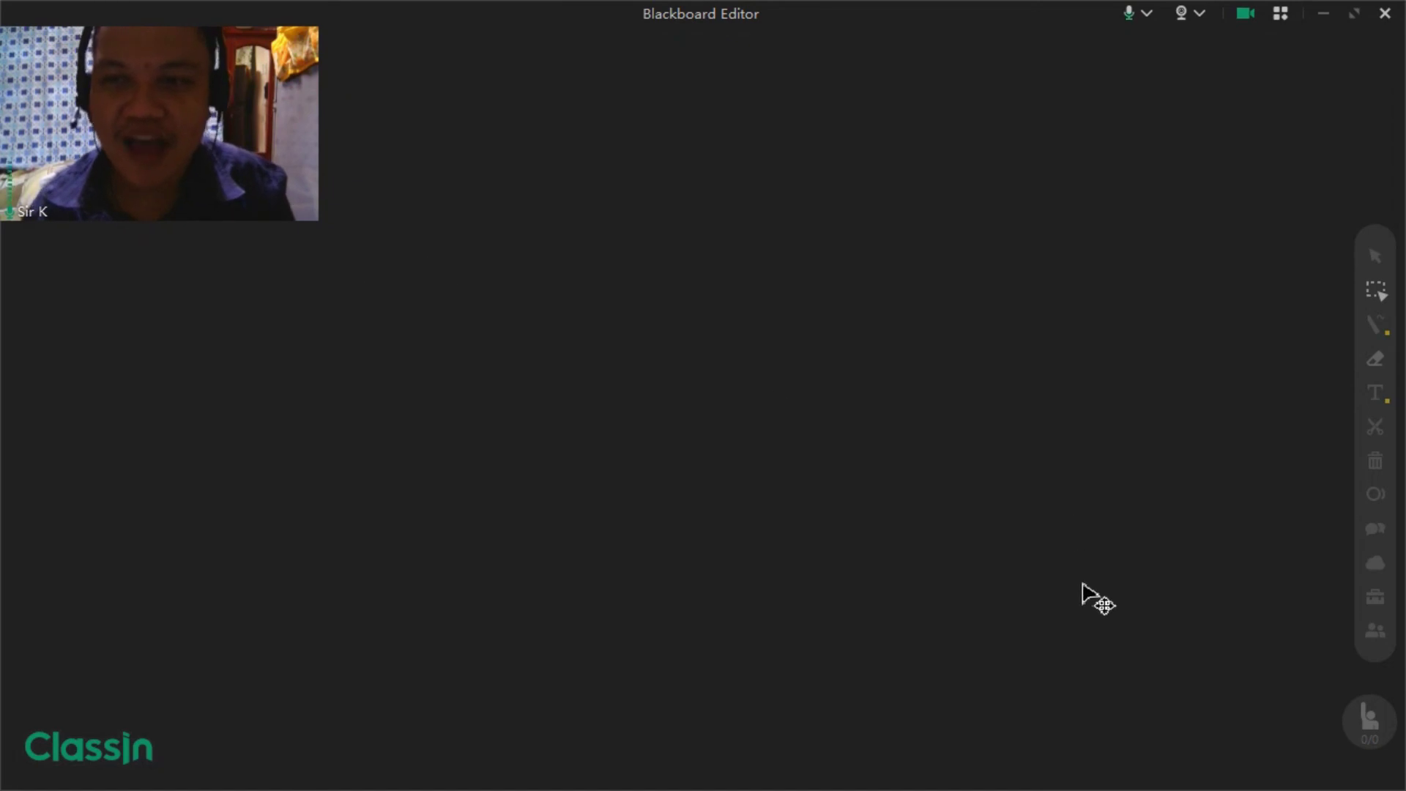